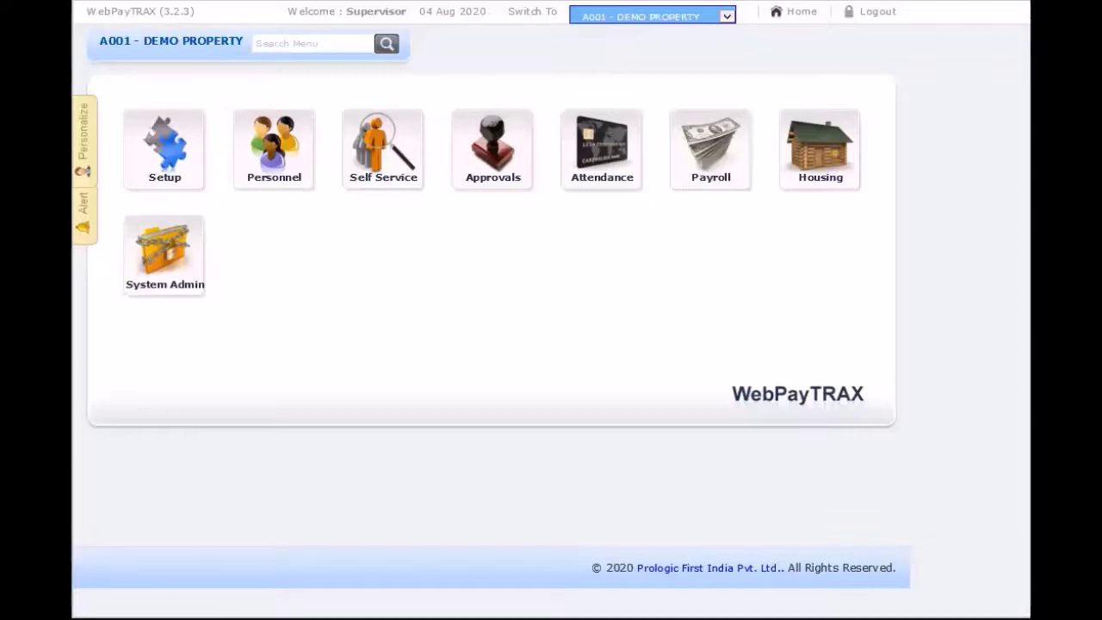
# Step: Open the Employee Information form in the Personnel module
pyautogui.moveTo(330, 618)
pyautogui.moveTo(336, 529)
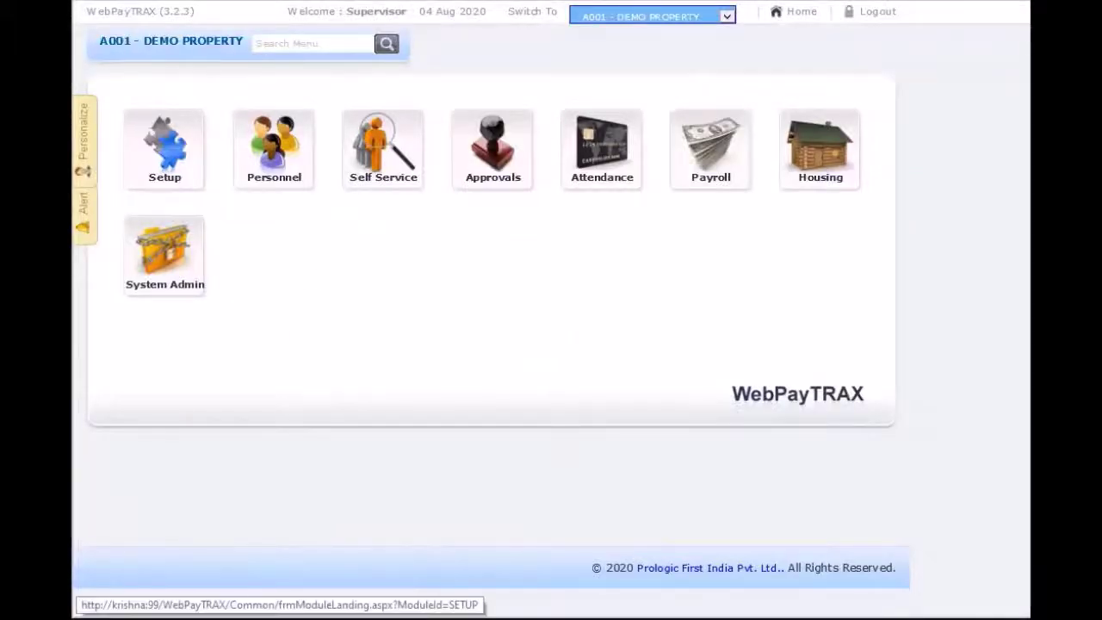
pyautogui.click(260, 168)
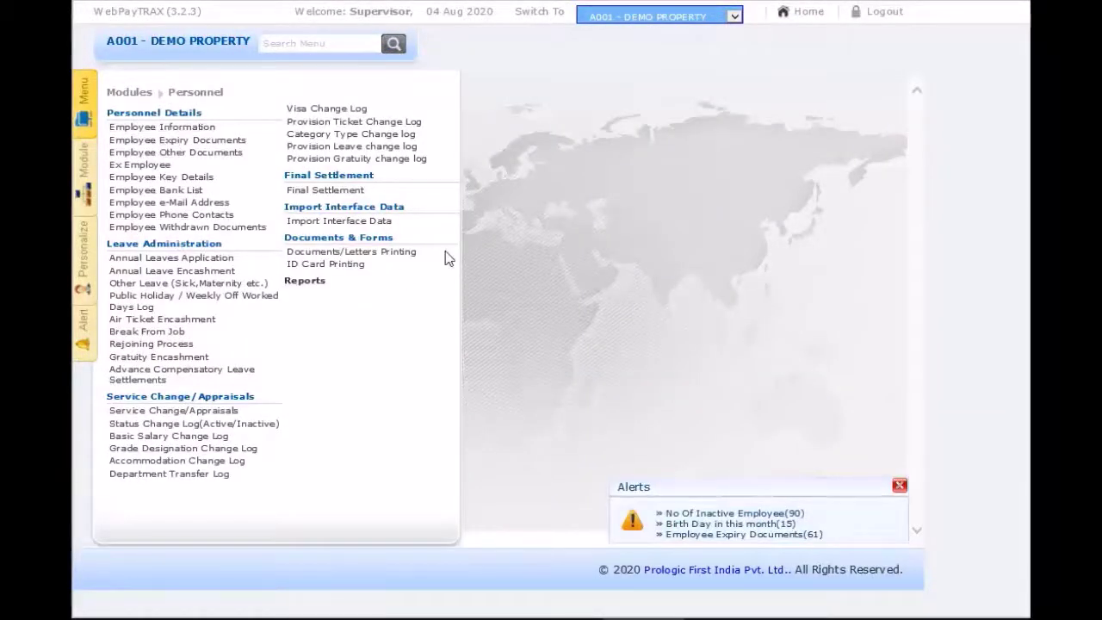
pyautogui.click(144, 126)
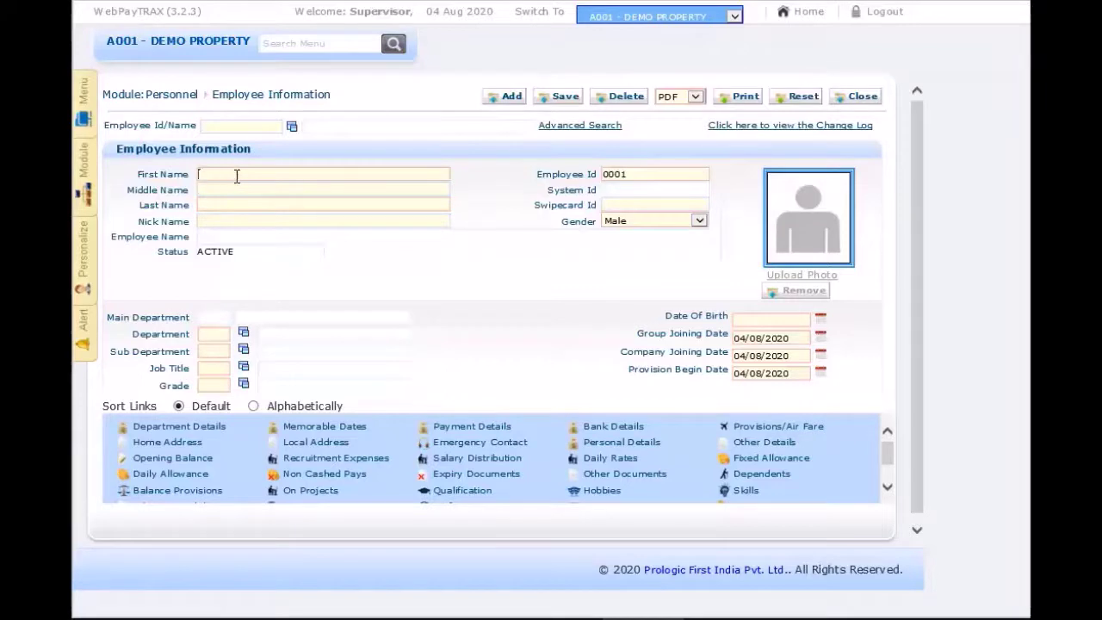
# Step: Enter the new employee's first name and last name
pyautogui.write('na')
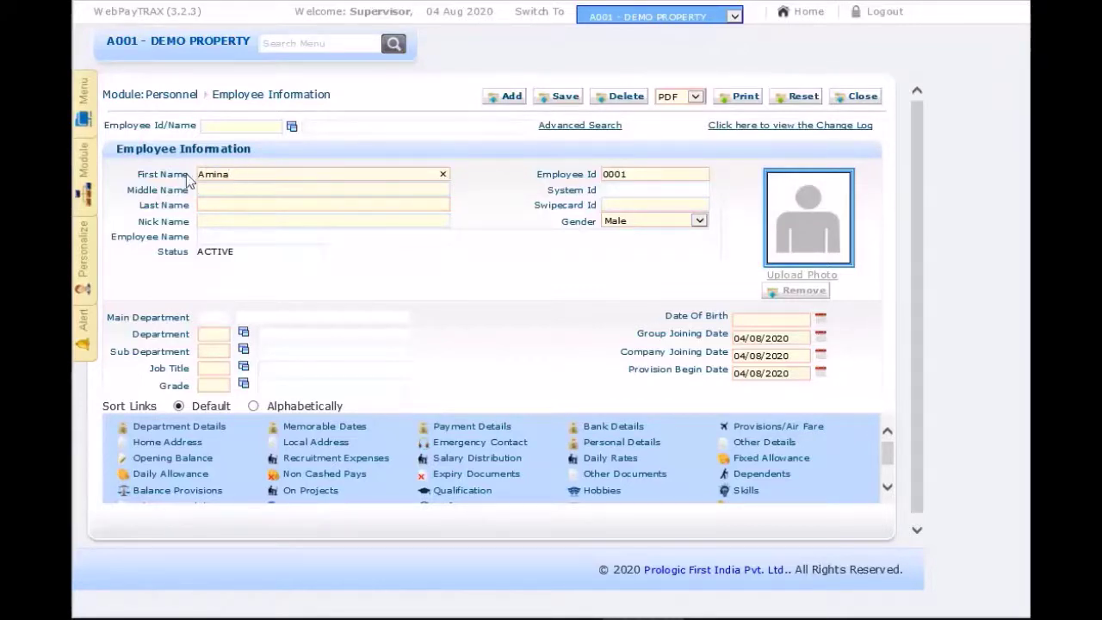
pyautogui.click(205, 203)
pyautogui.write('Zafar')
# Step: Assign the employee to department 0105 Front office and sub department 010501 Front Office
pyautogui.click(245, 335)
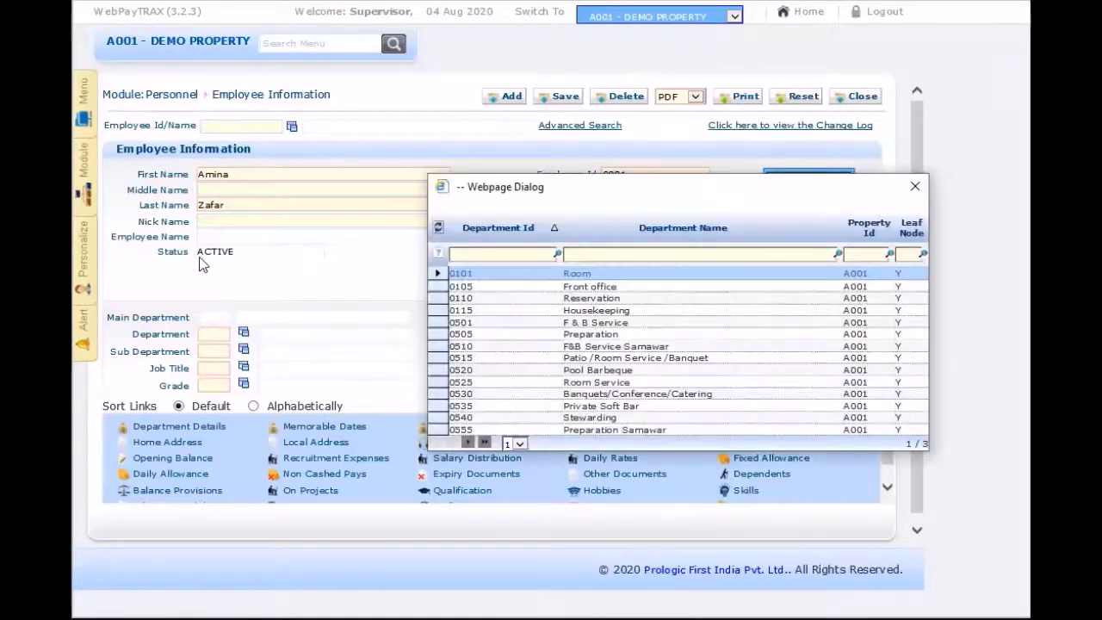
pyautogui.doubleClick(603, 296)
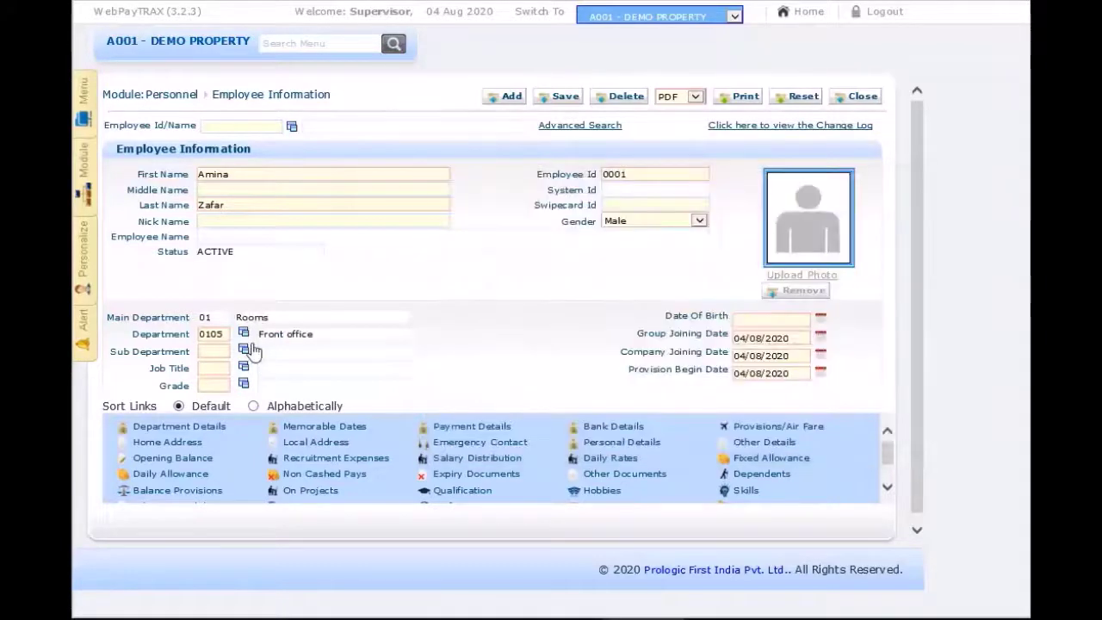
pyautogui.click(243, 352)
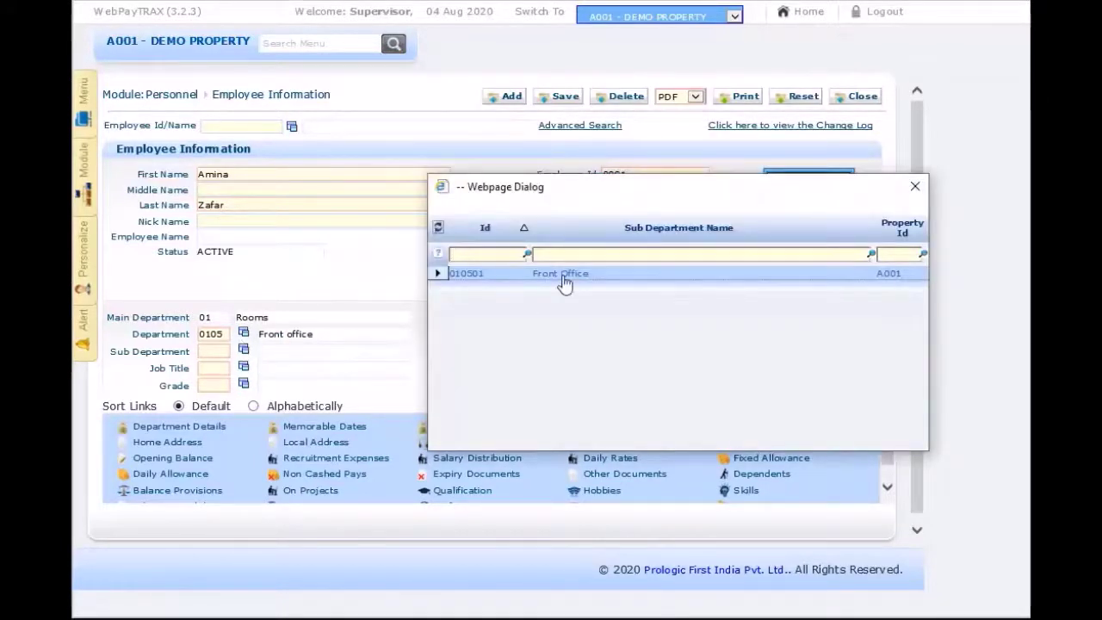
pyautogui.doubleClick(564, 277)
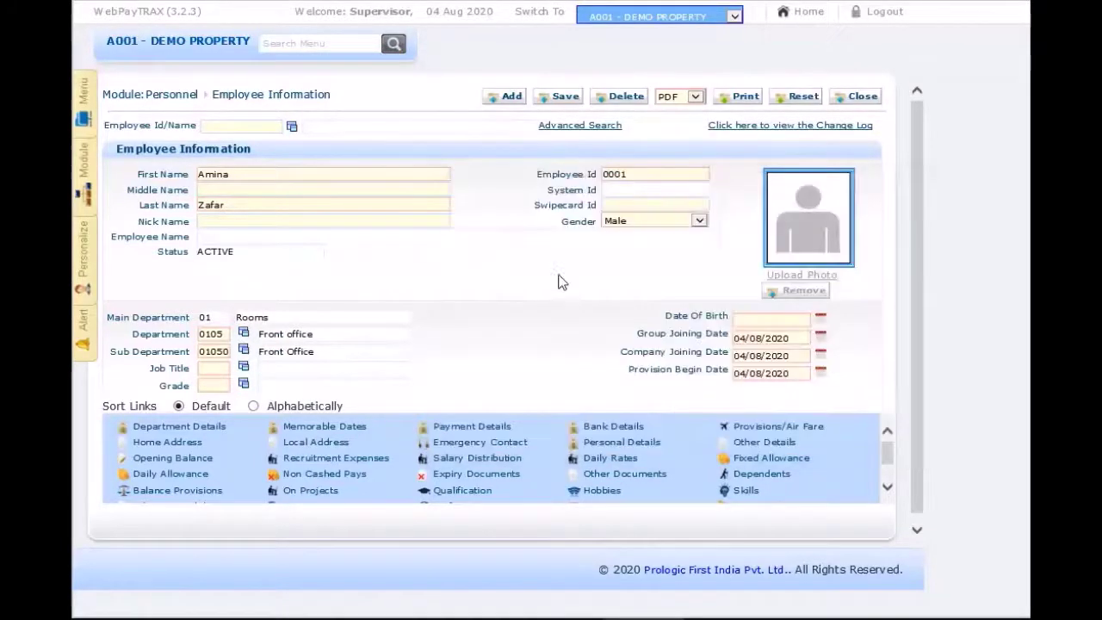
# Step: Choose A015 NIGHT AUDITOR from the job title list as the employee's job title
pyautogui.click(243, 371)
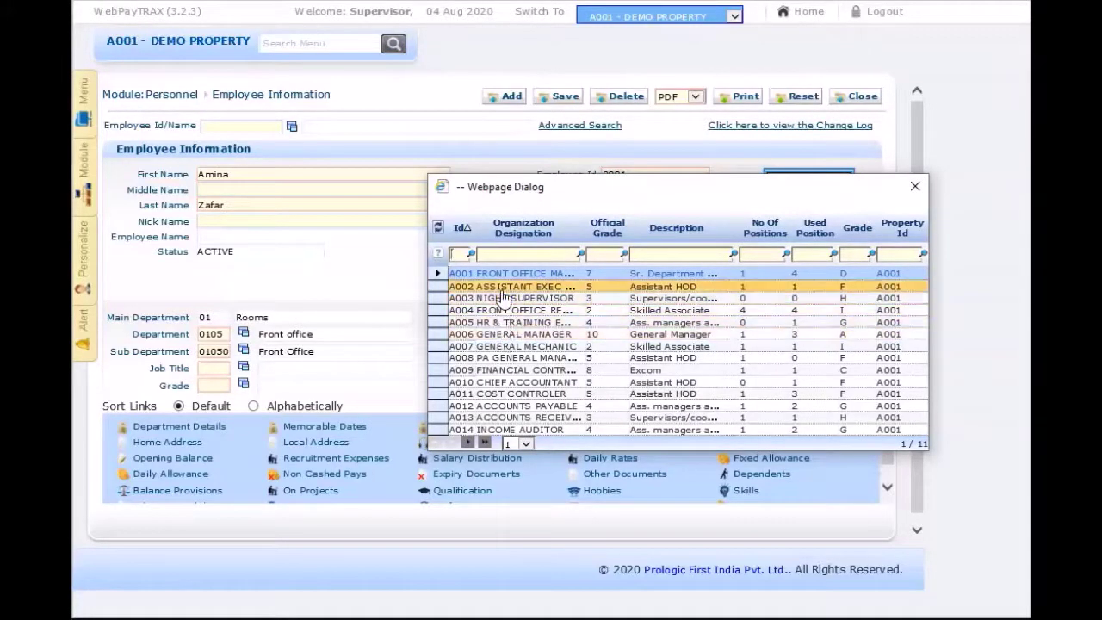
pyautogui.click(469, 442)
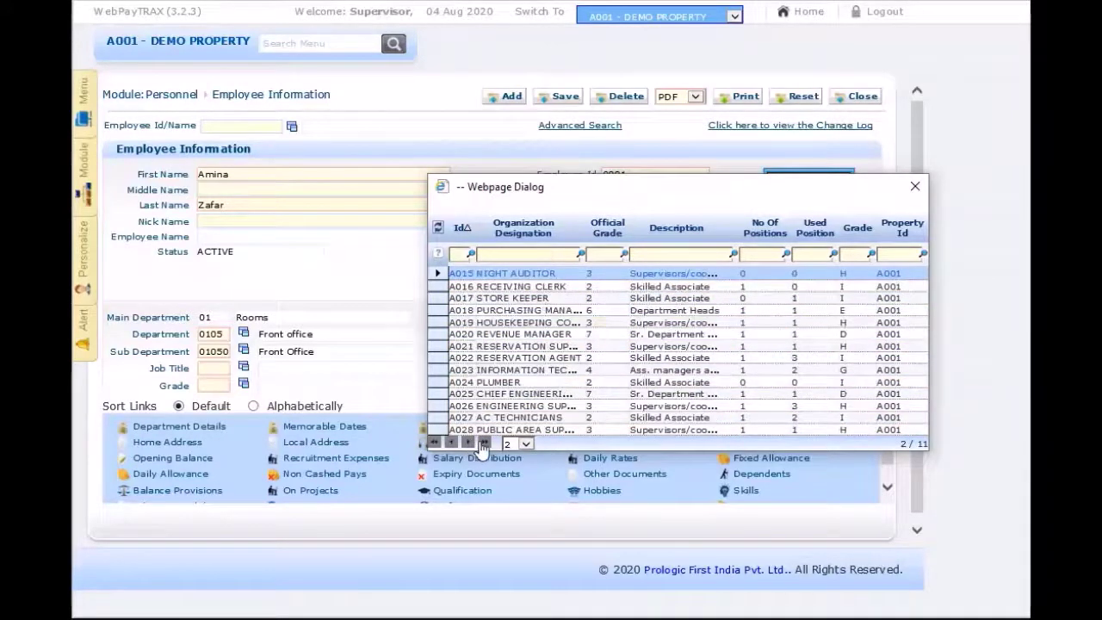
pyautogui.doubleClick(508, 286)
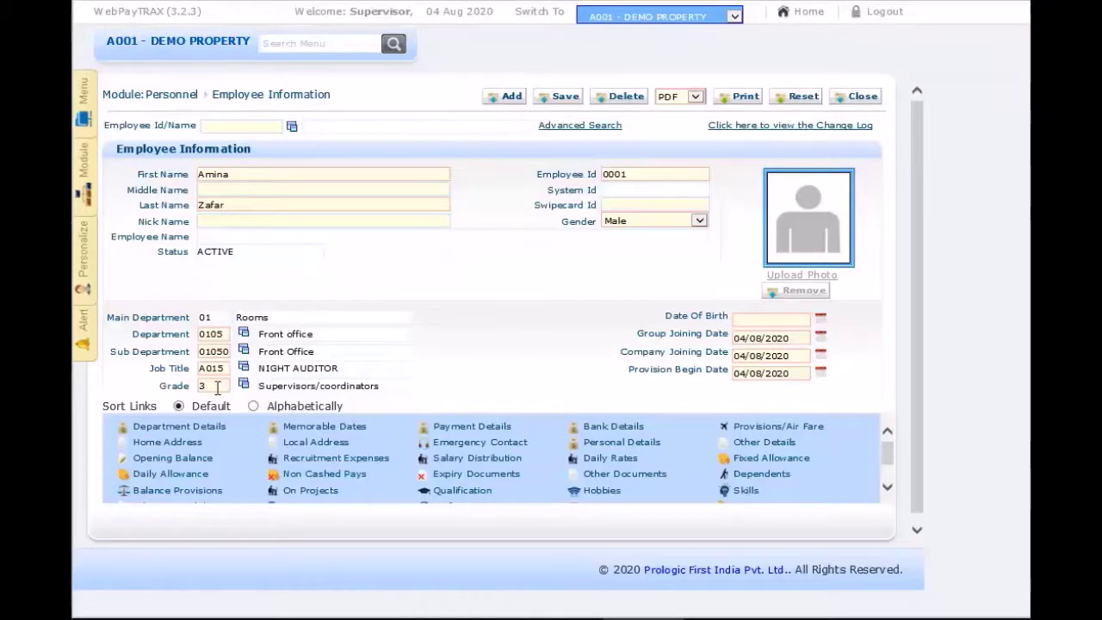
# Step: Review the full list of official grades available for the employee and close it without choosing another grade
pyautogui.click(244, 384)
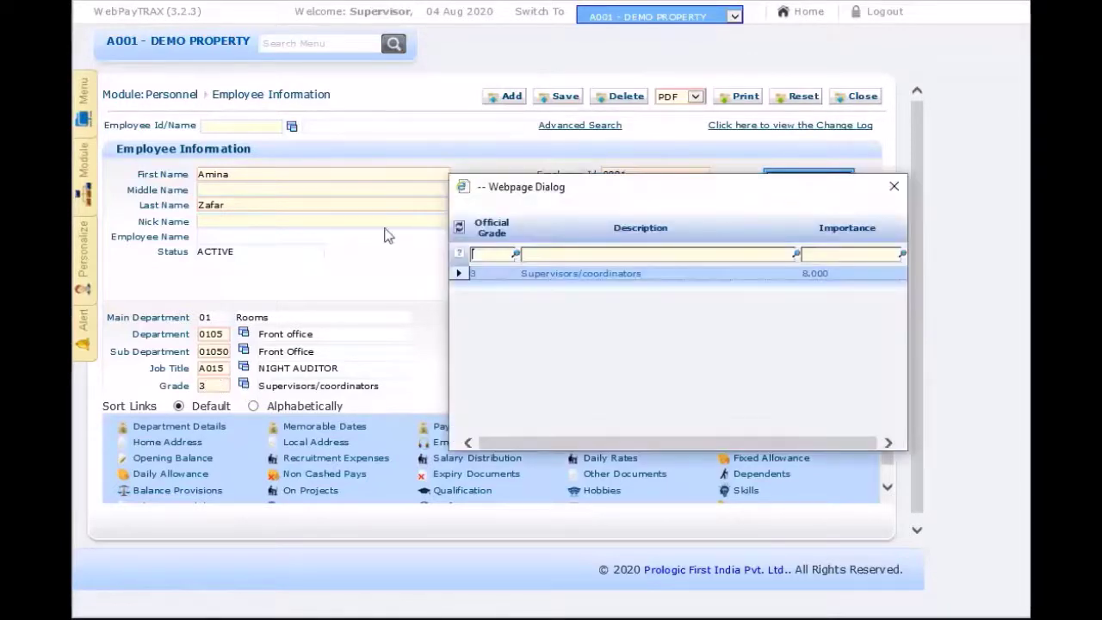
pyautogui.click(459, 227)
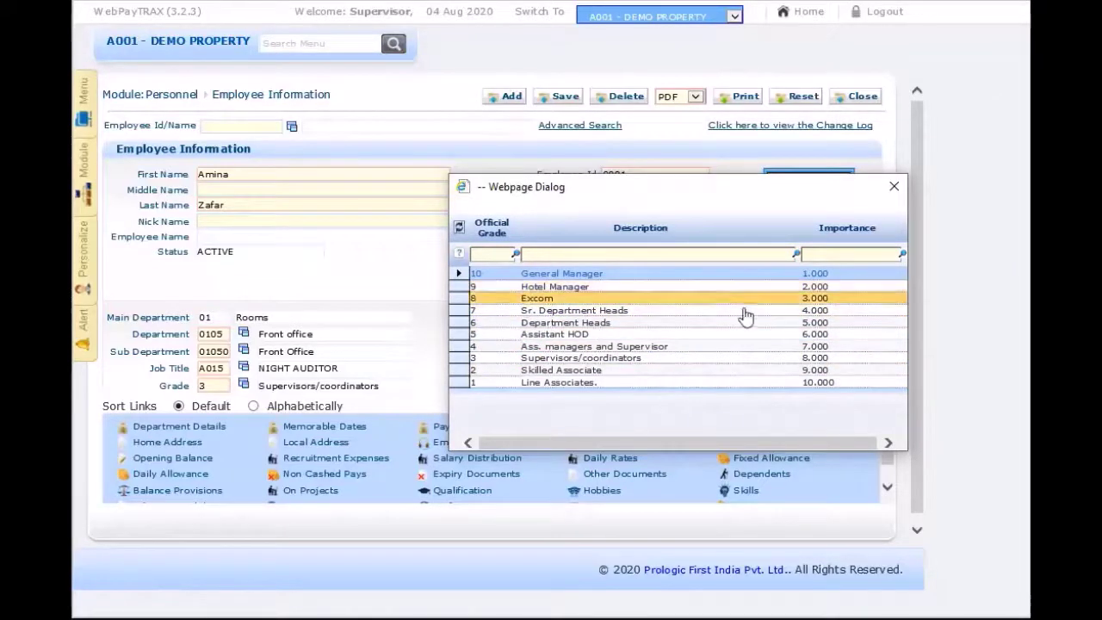
pyautogui.click(893, 187)
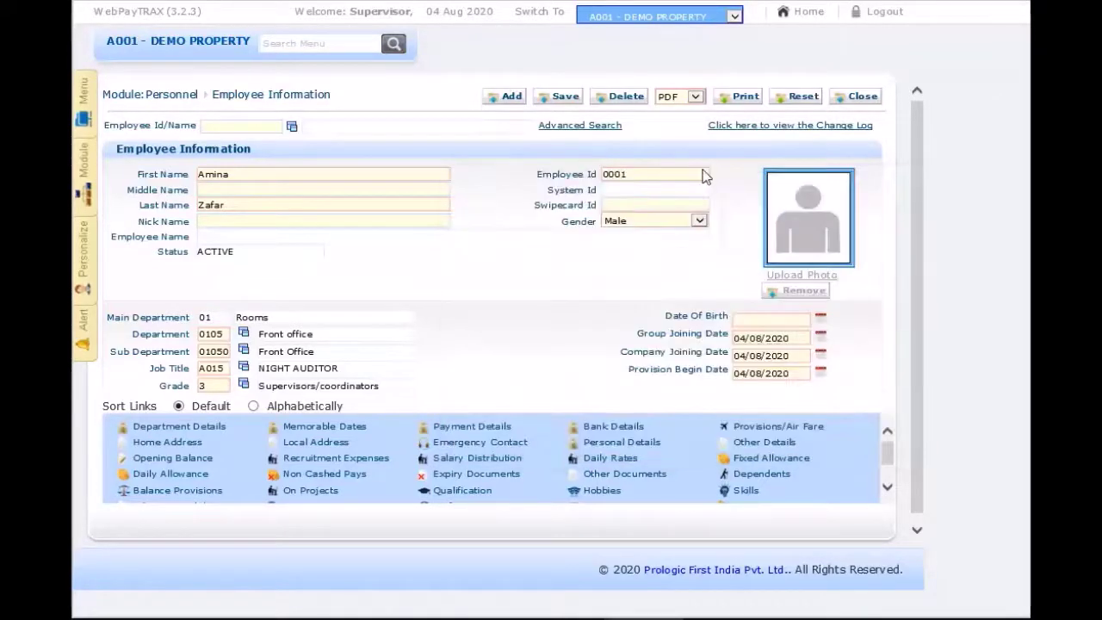
# Step: Enter the employee's date of birth
pyautogui.click(774, 317)
pyautogui.write('1')
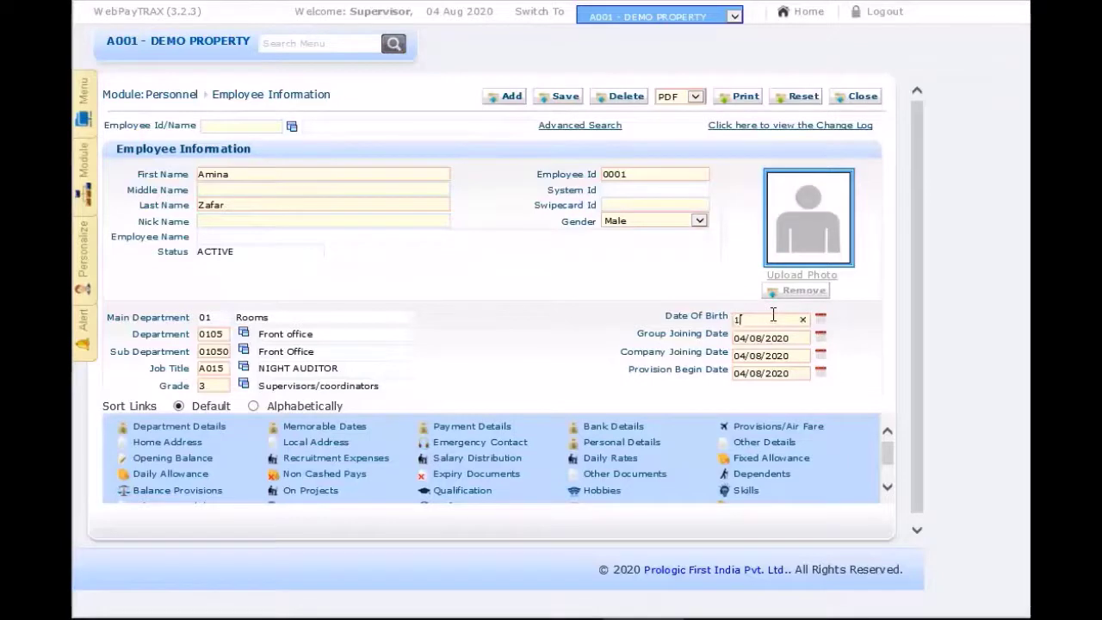
pyautogui.write('4/08/1991')
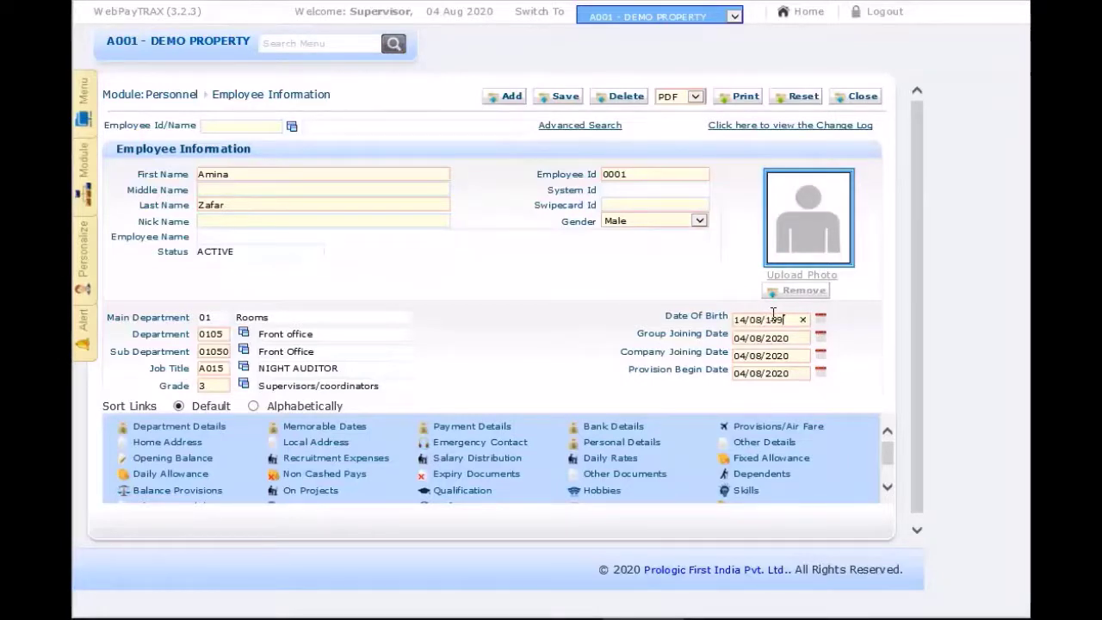
# Step: Set the Group Joining Date to 01/01/2015 and the Company Joining Date to 01/01/2017
pyautogui.click(756, 337)
pyautogui.moveTo(764, 341); pyautogui.dragTo(693, 343)
pyautogui.write('01/01/2015')
pyautogui.press('Tab')
pyautogui.click(778, 353)
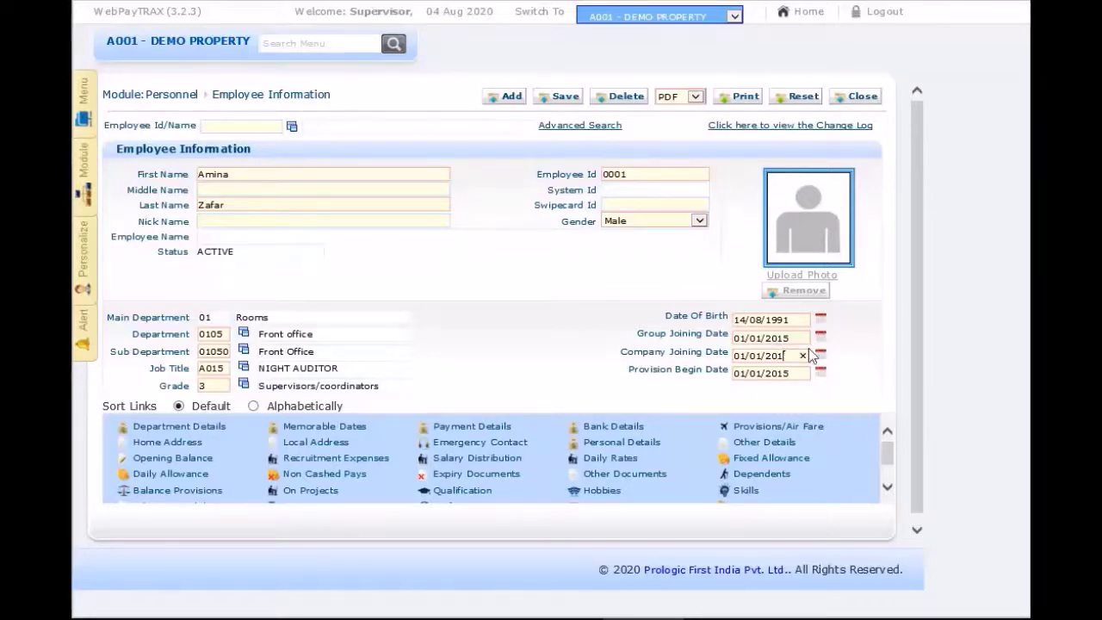
pyautogui.write('7')
# Step: Set the gender to Female and replace the default Employee Id with the employee's own ID number
pyautogui.click(697, 222)
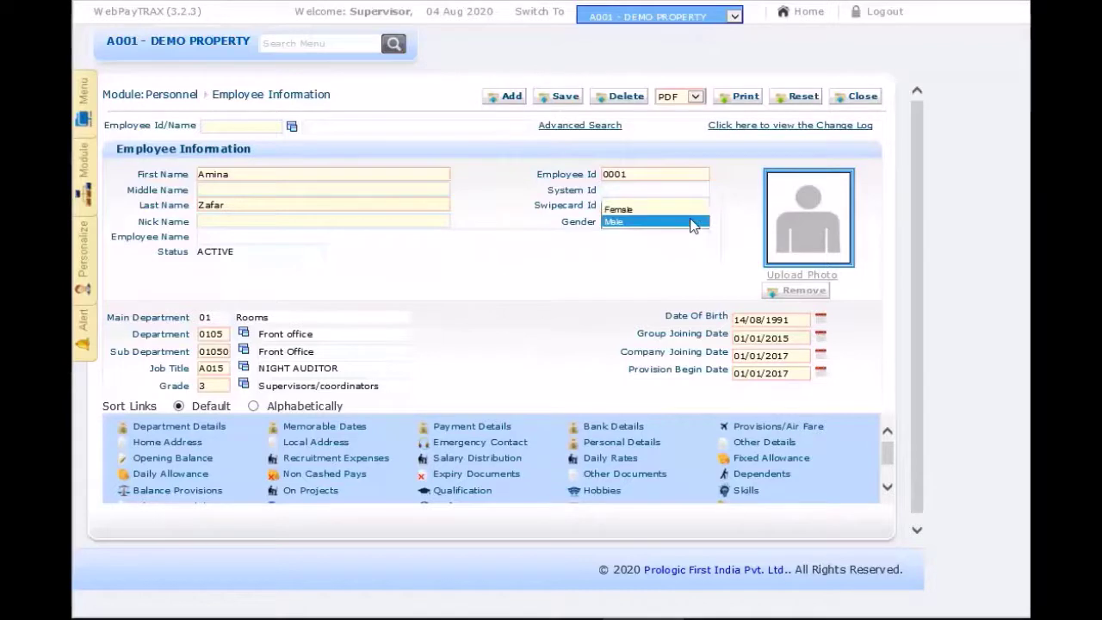
pyautogui.click(624, 211)
pyautogui.click(643, 176)
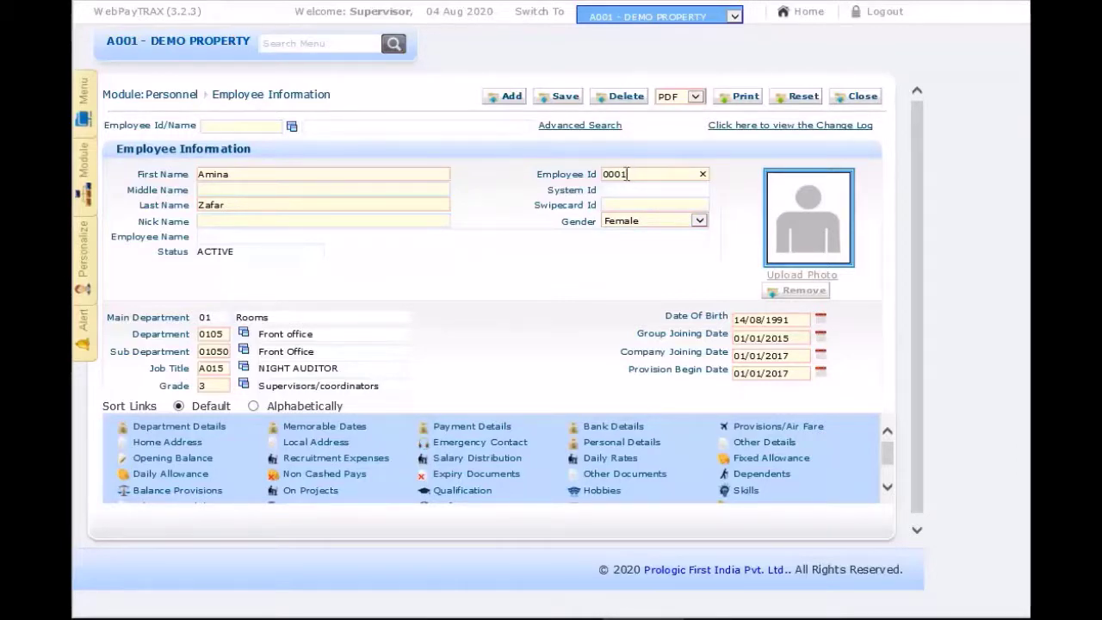
pyautogui.moveTo(628, 174); pyautogui.dragTo(584, 178)
pyautogui.write('22')
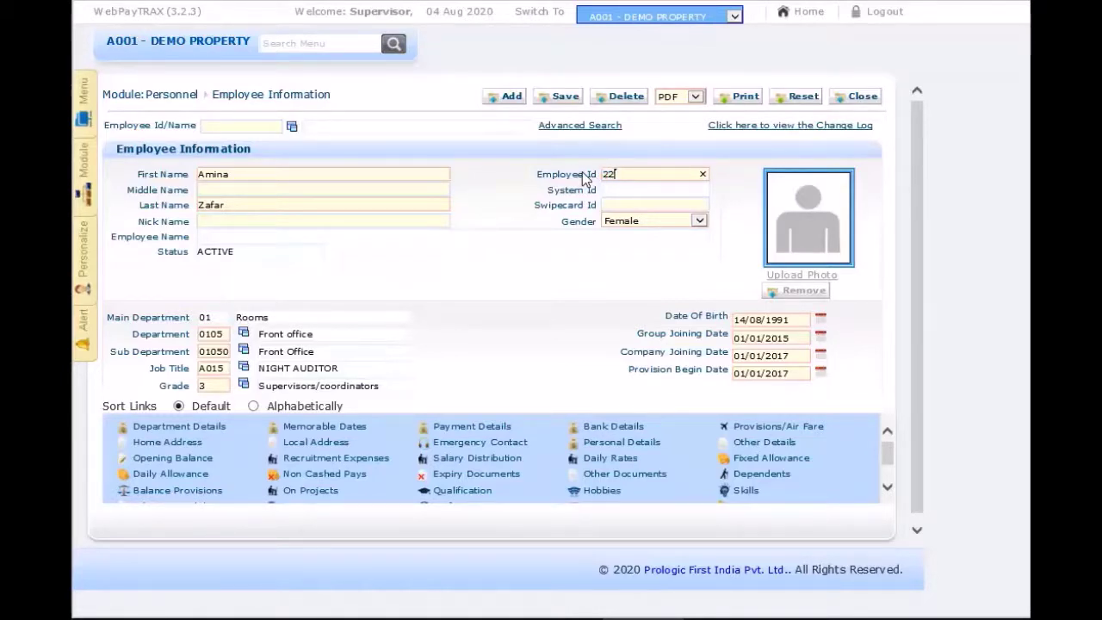
pyautogui.write('45')
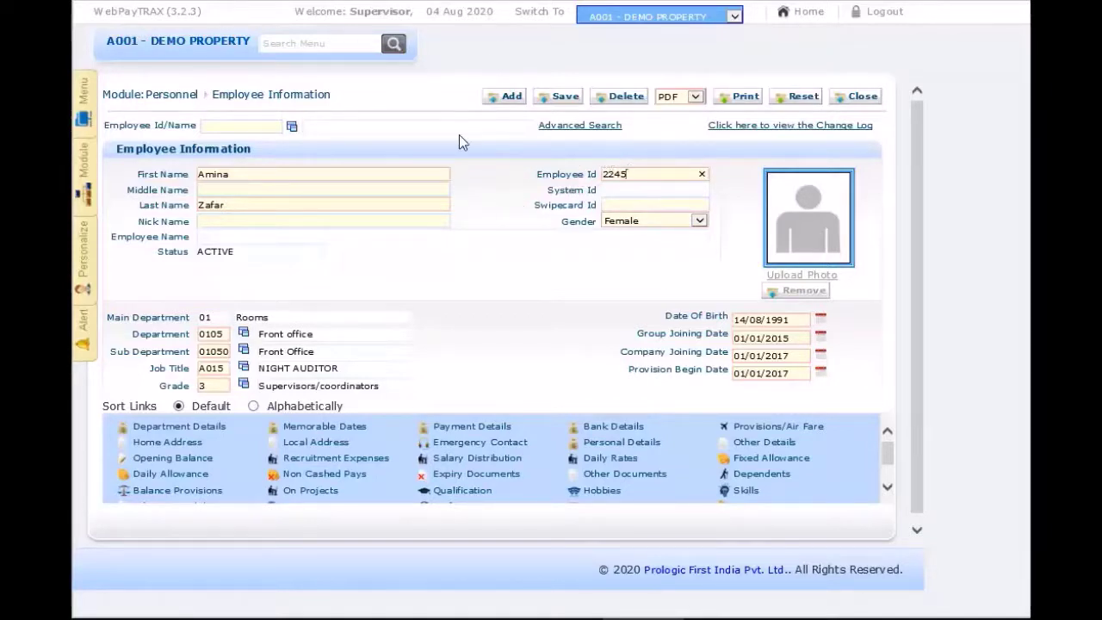
# Step: Save the employee record, continuing past the position limit and declining to post the previous month's unpaid salary to the current month
pyautogui.click(558, 97)
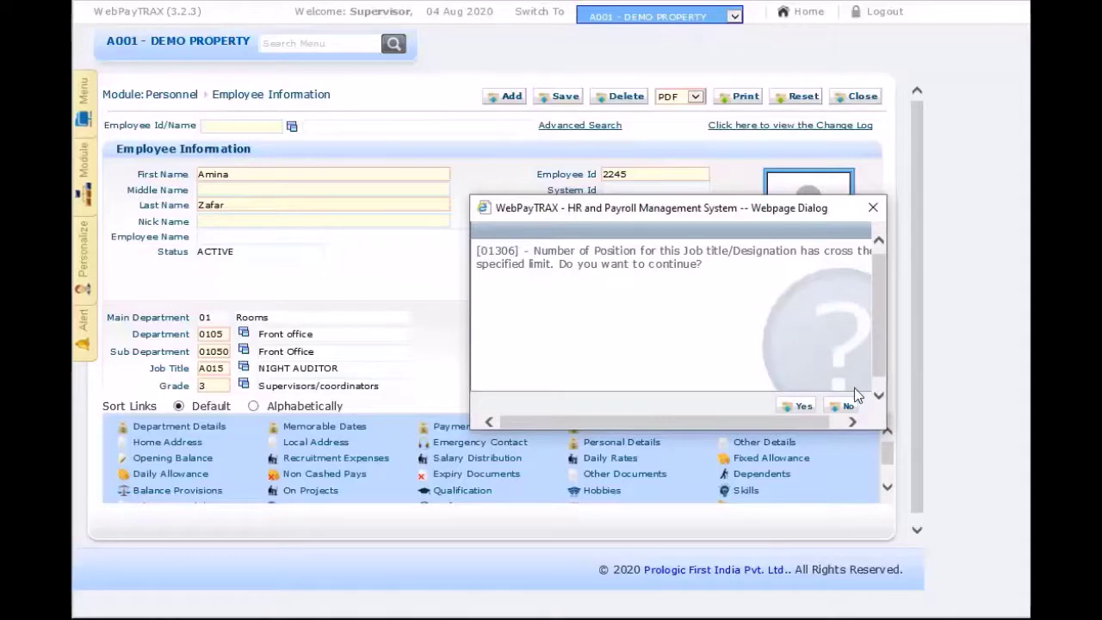
pyautogui.click(796, 407)
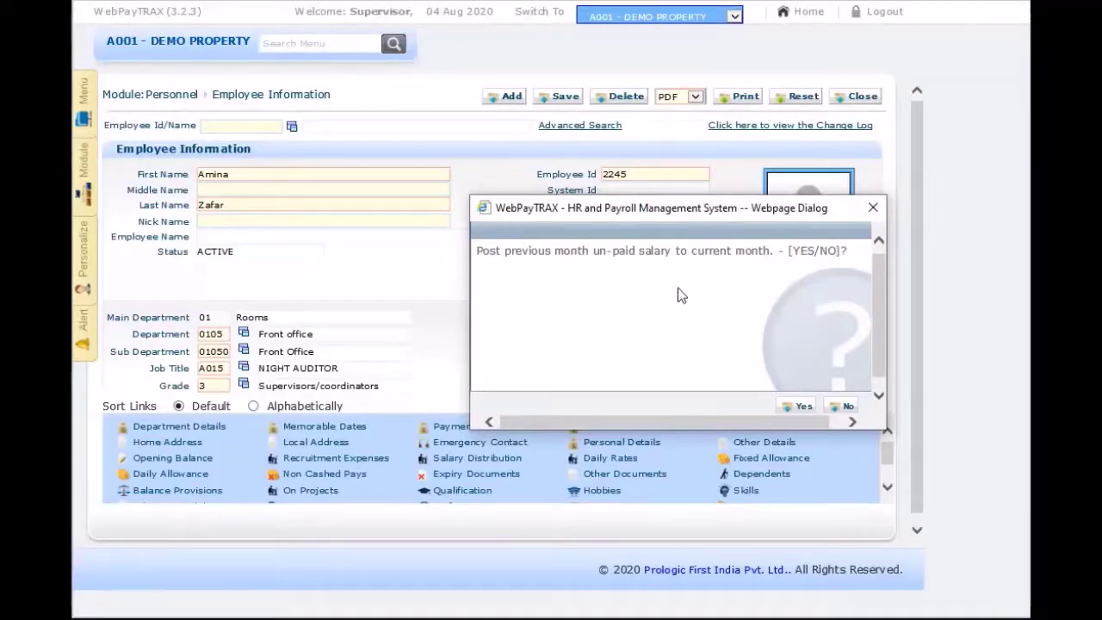
pyautogui.moveTo(641, 217); pyautogui.dragTo(396, 211)
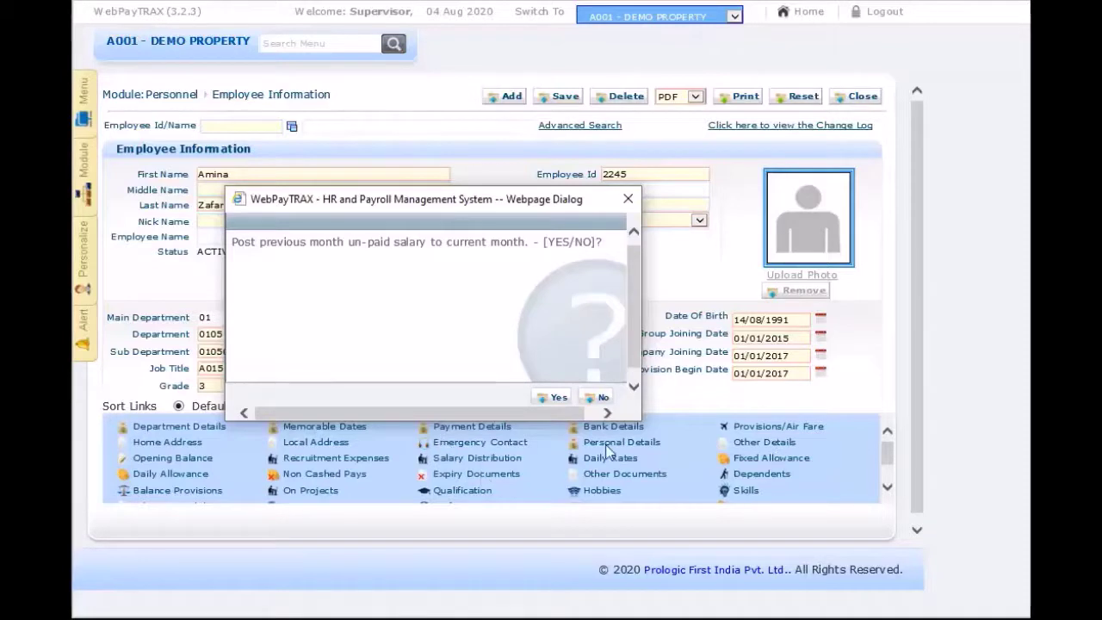
pyautogui.click(597, 399)
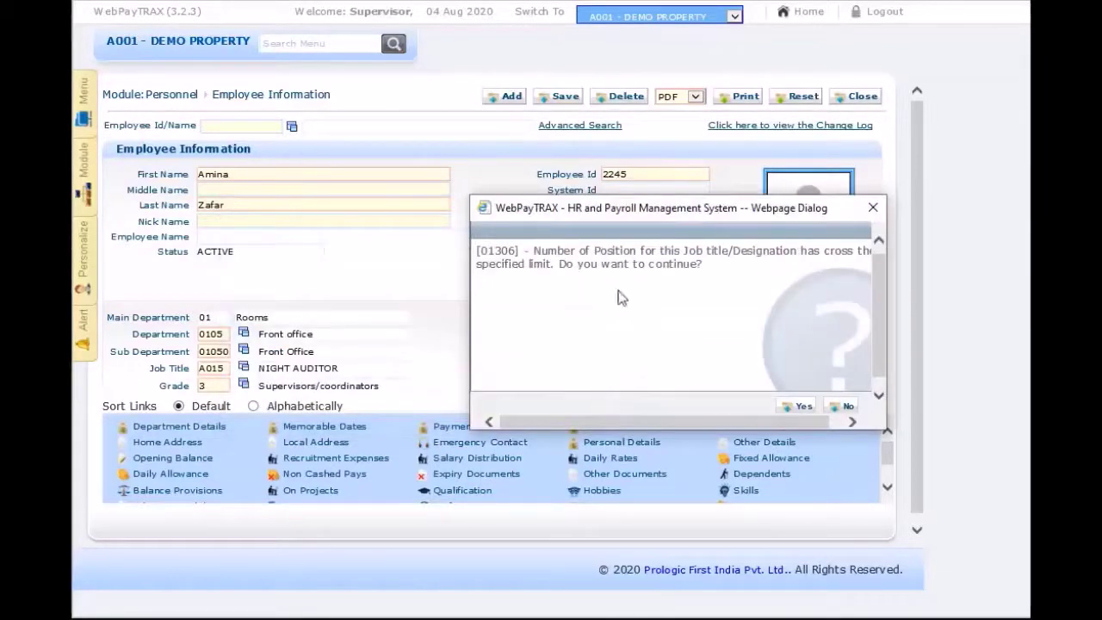
pyautogui.click(807, 403)
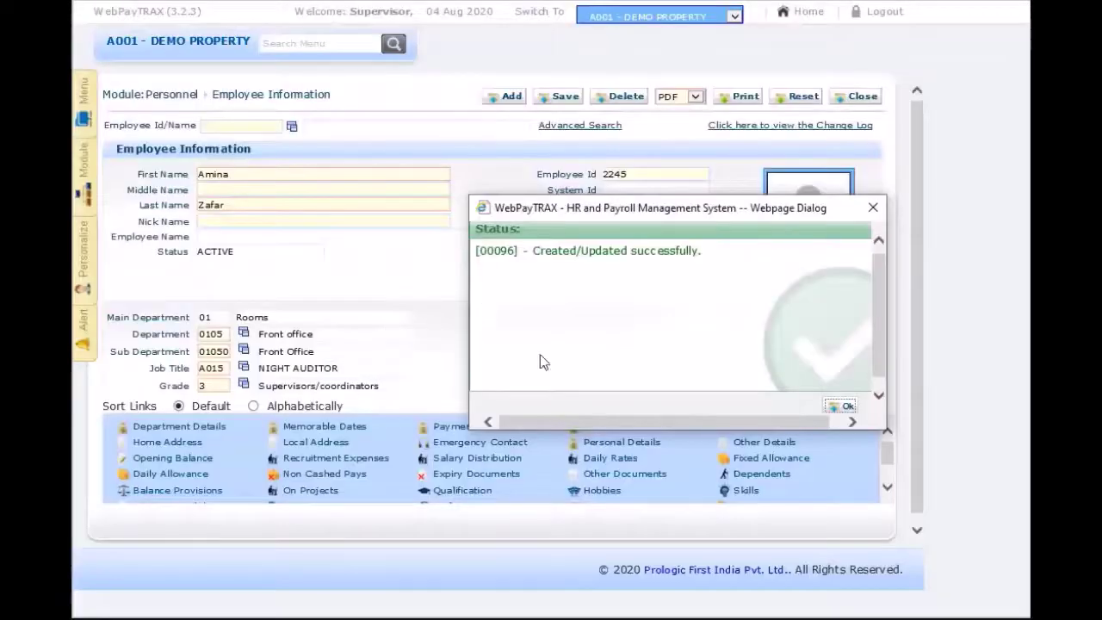
pyautogui.click(848, 408)
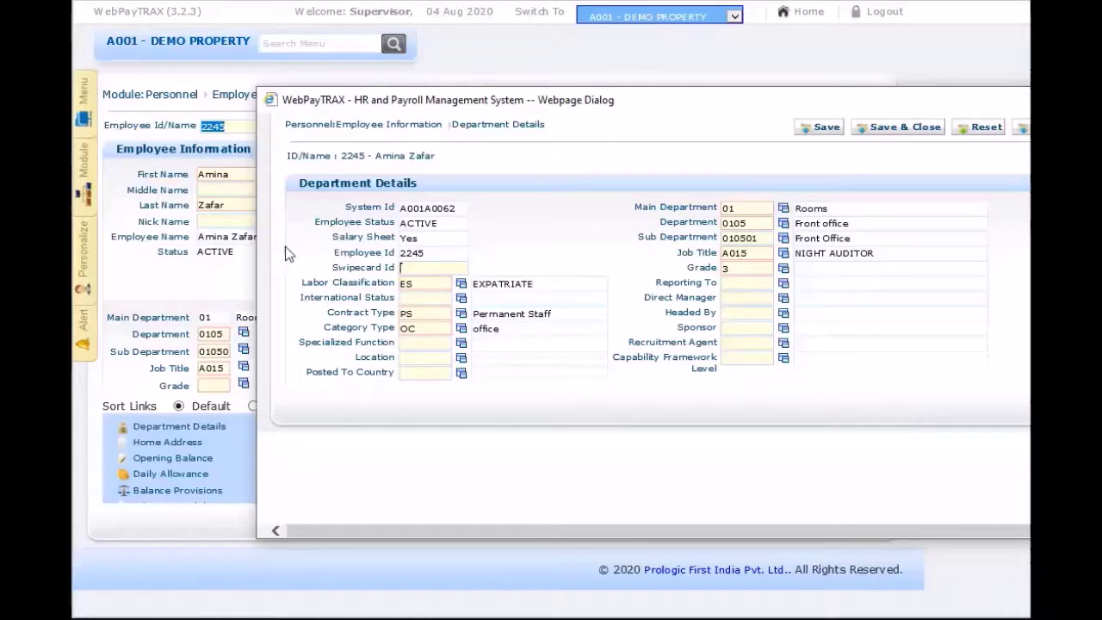
# Step: In Department Details, choose labor classification ES EXPATRIATE, contract type PS Permanent Staff and category type OC office
pyautogui.click(461, 284)
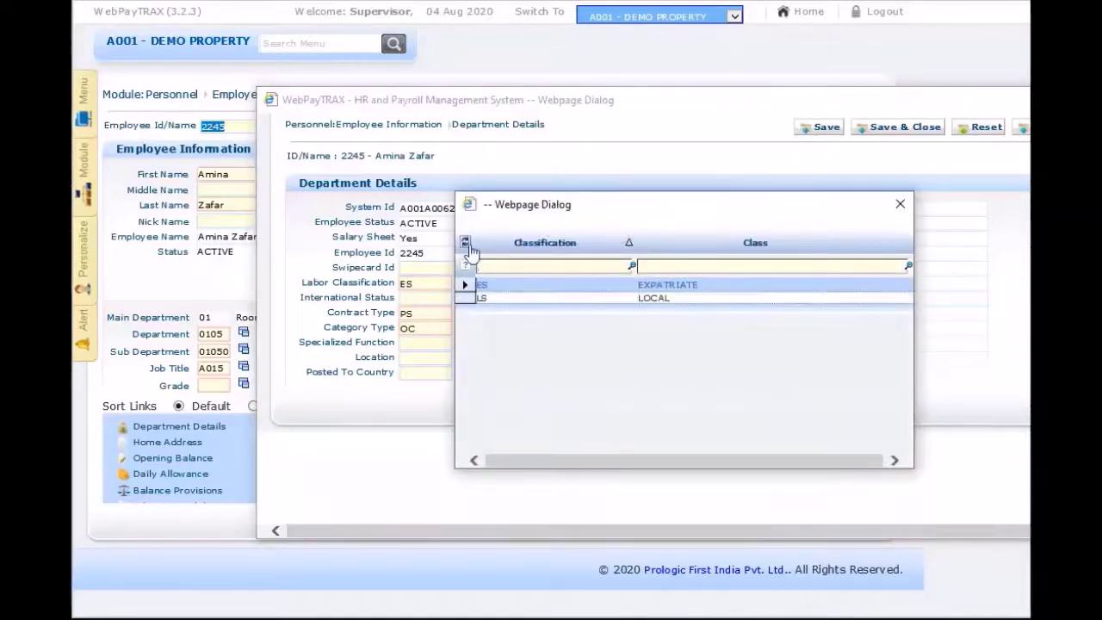
pyautogui.doubleClick(667, 286)
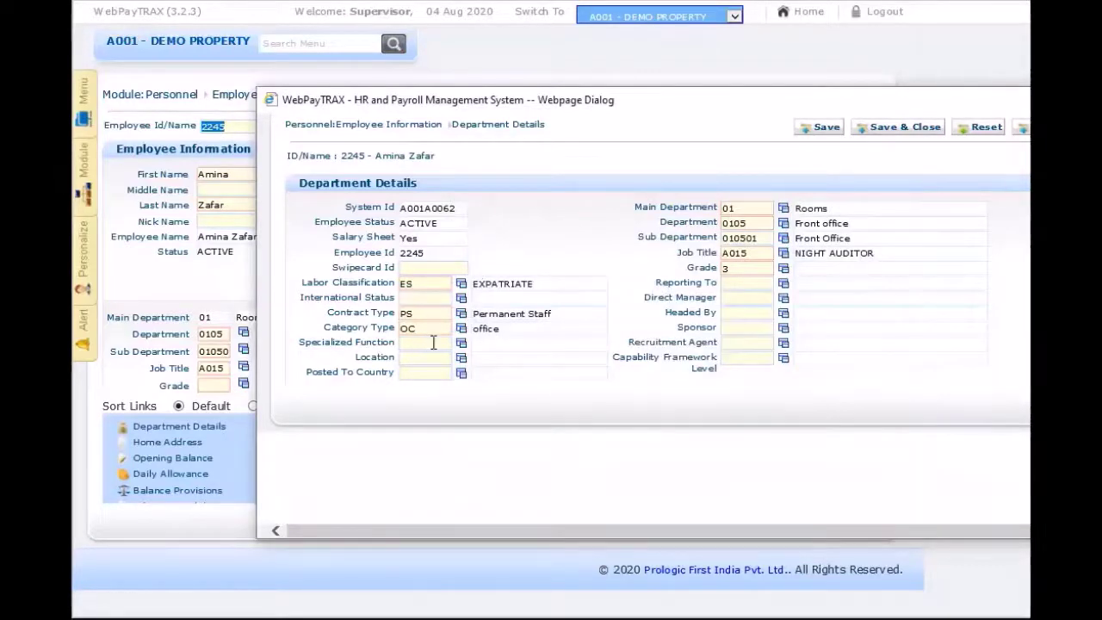
pyautogui.click(461, 313)
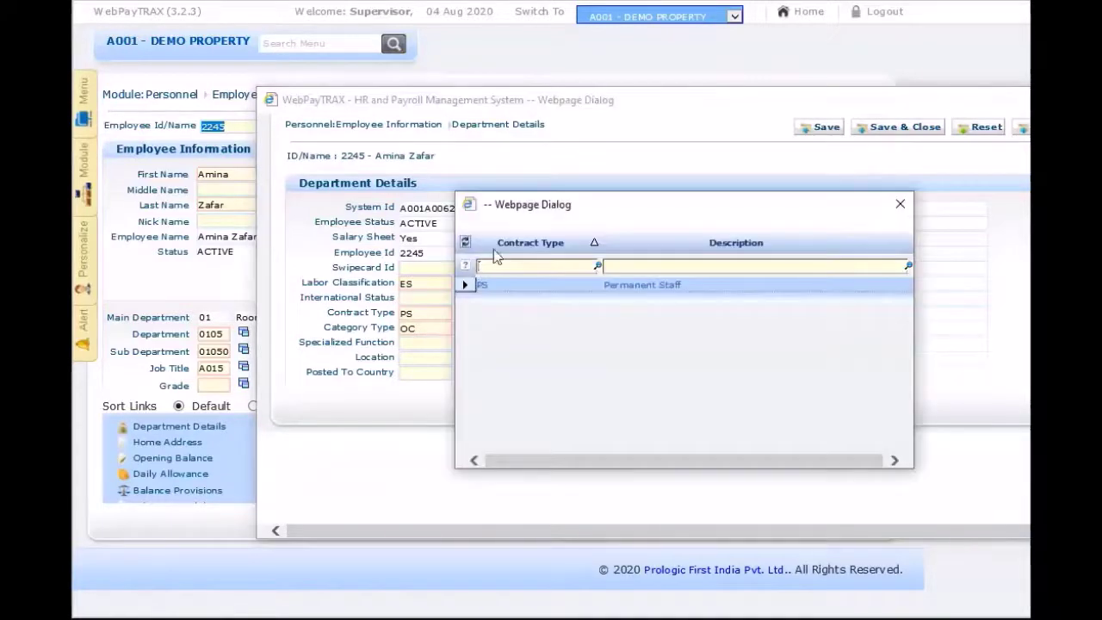
pyautogui.click(465, 244)
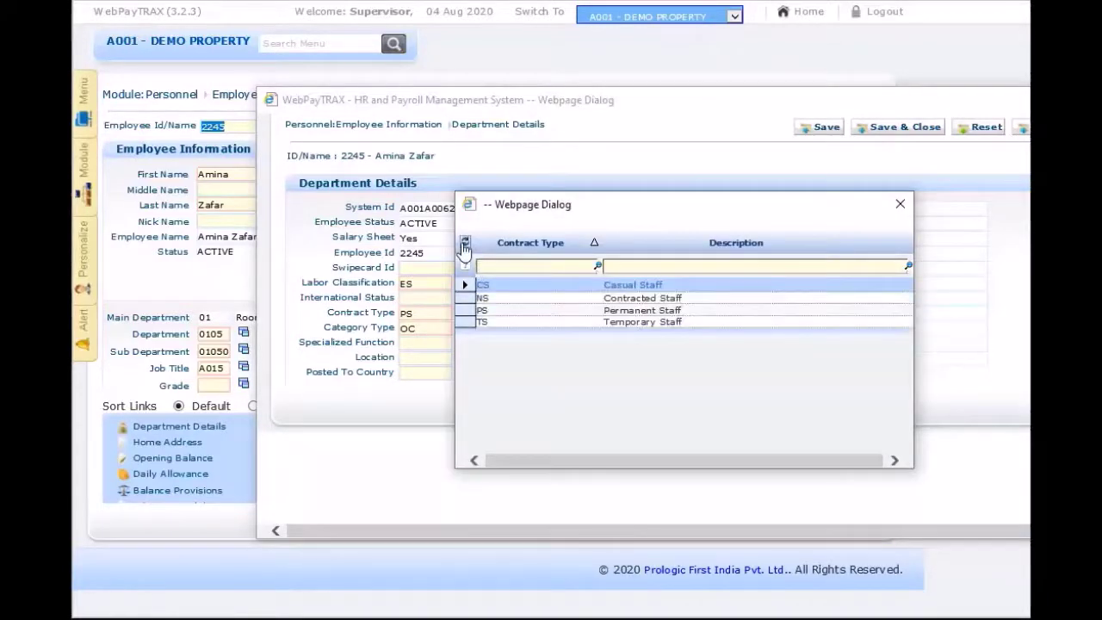
pyautogui.doubleClick(631, 315)
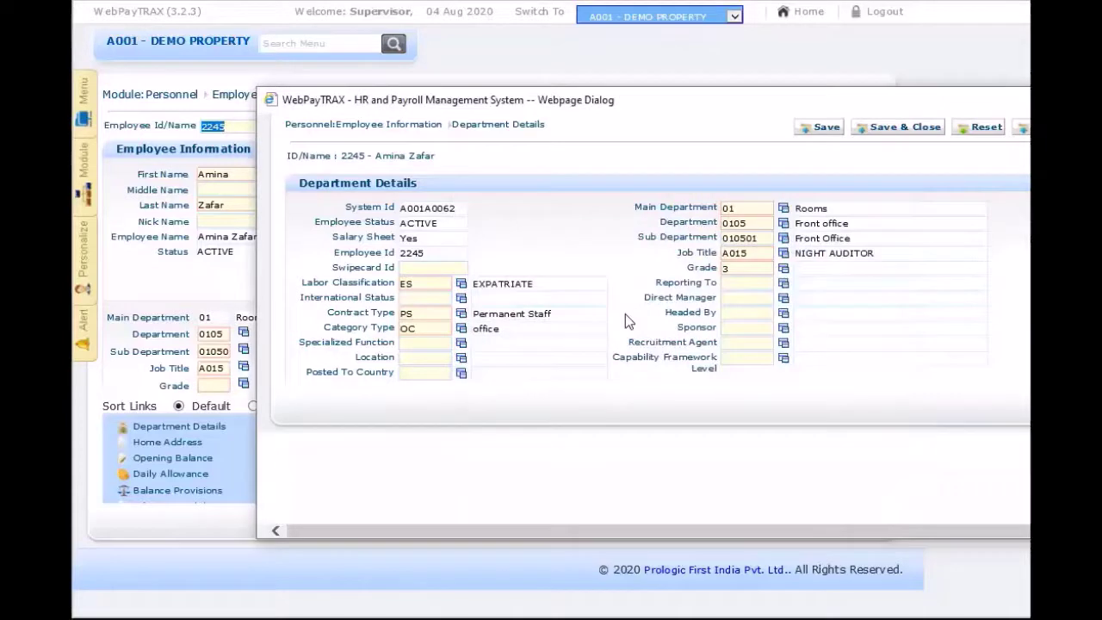
pyautogui.click(462, 331)
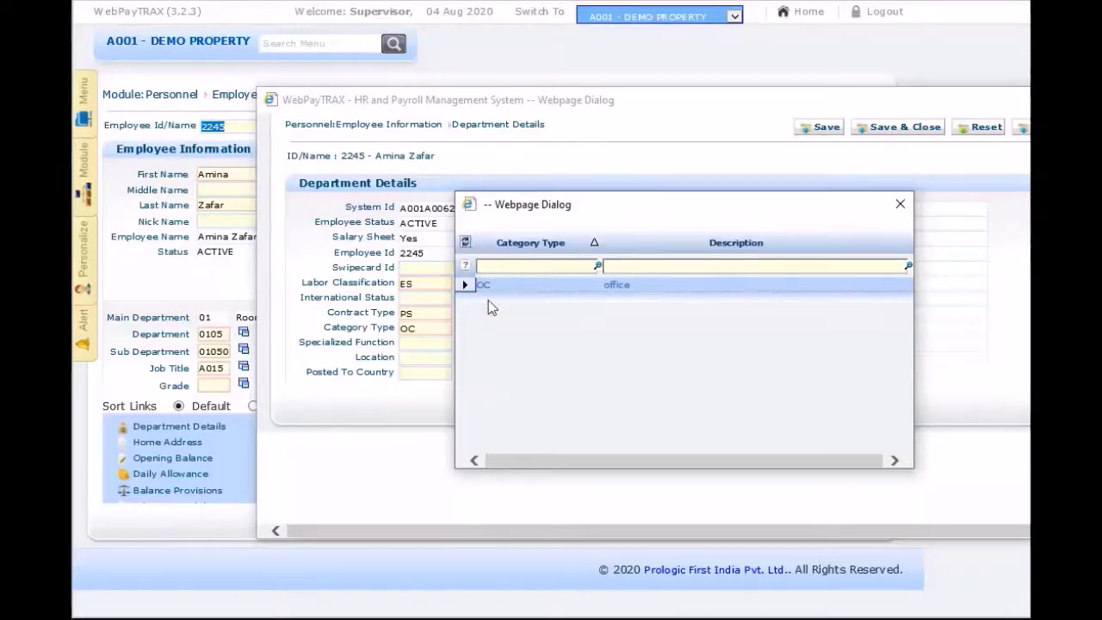
pyautogui.doubleClick(646, 288)
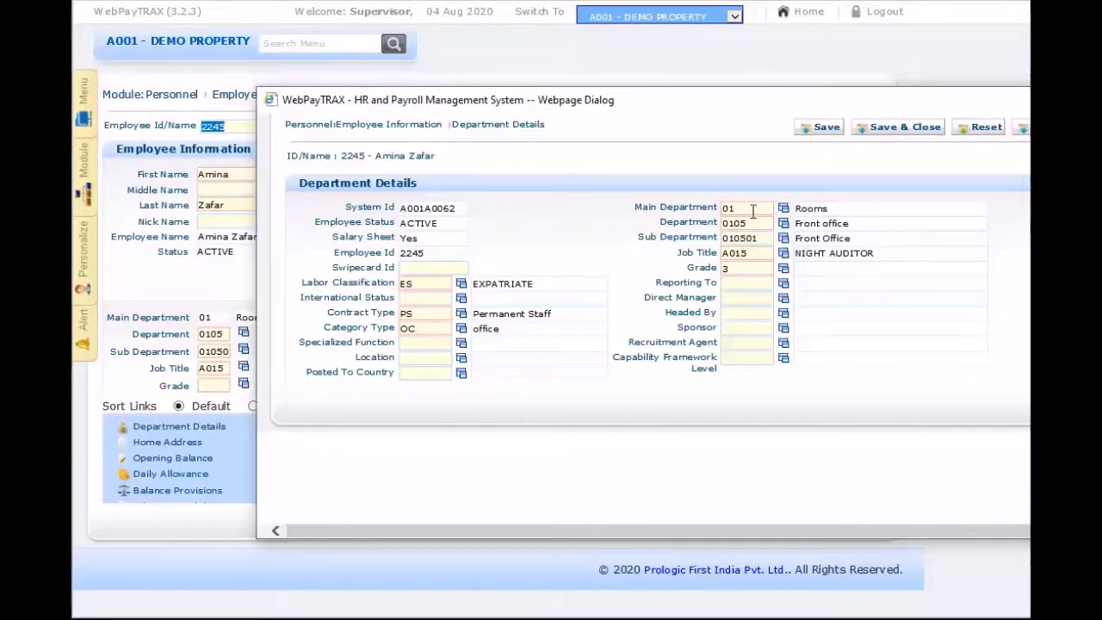
# Step: Review the available Reporting To and Capability Framework Level choices in Department Details without selecting any
pyautogui.click(784, 286)
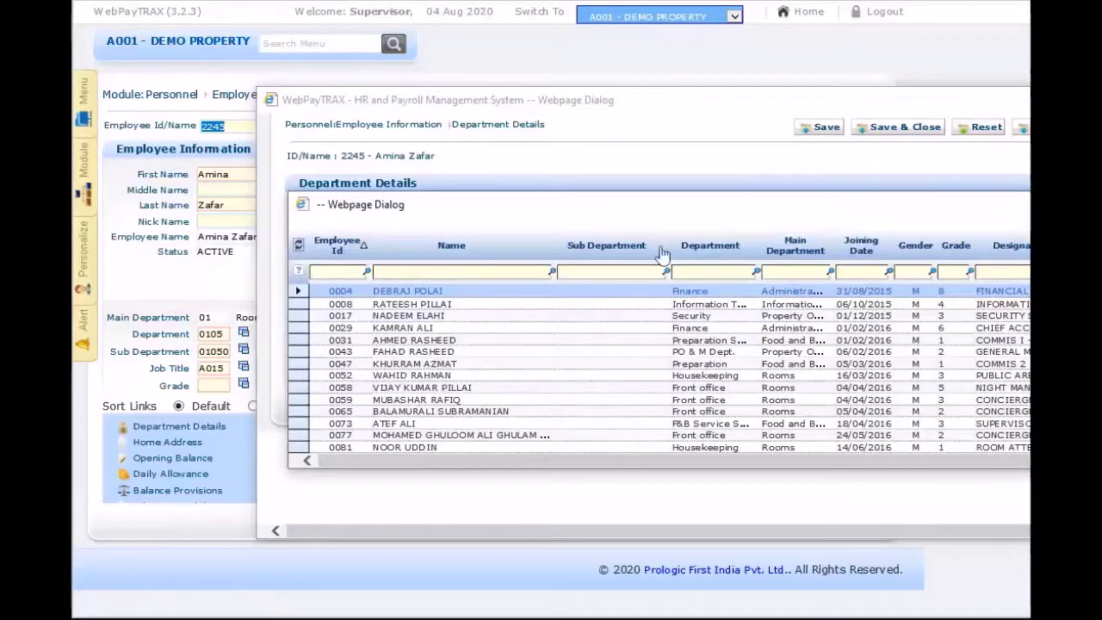
pyautogui.press('Escape')
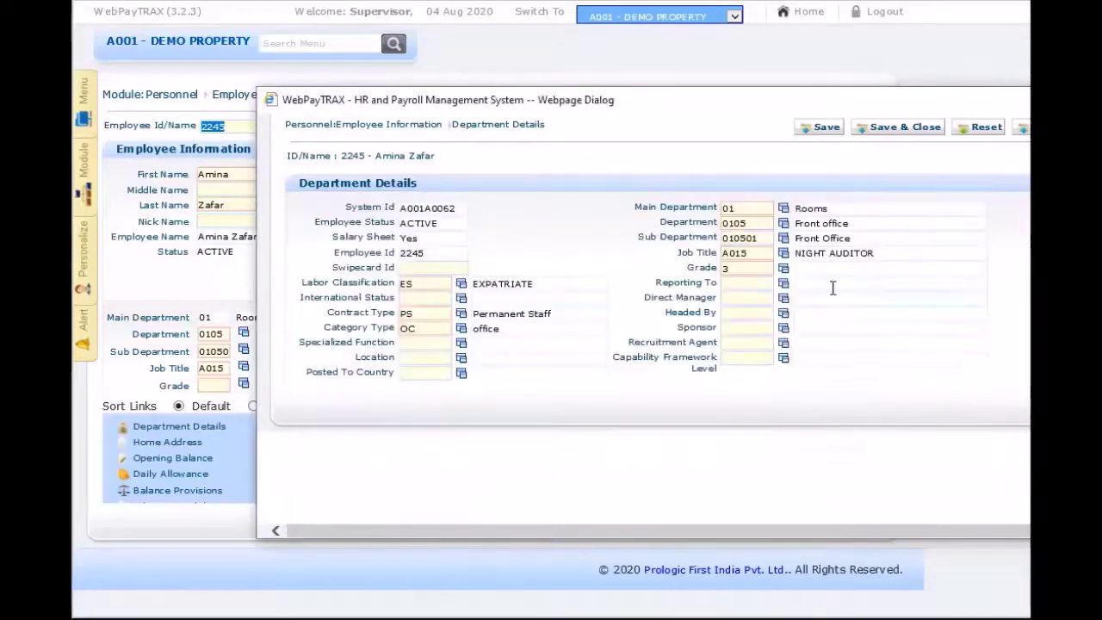
pyautogui.click(732, 302)
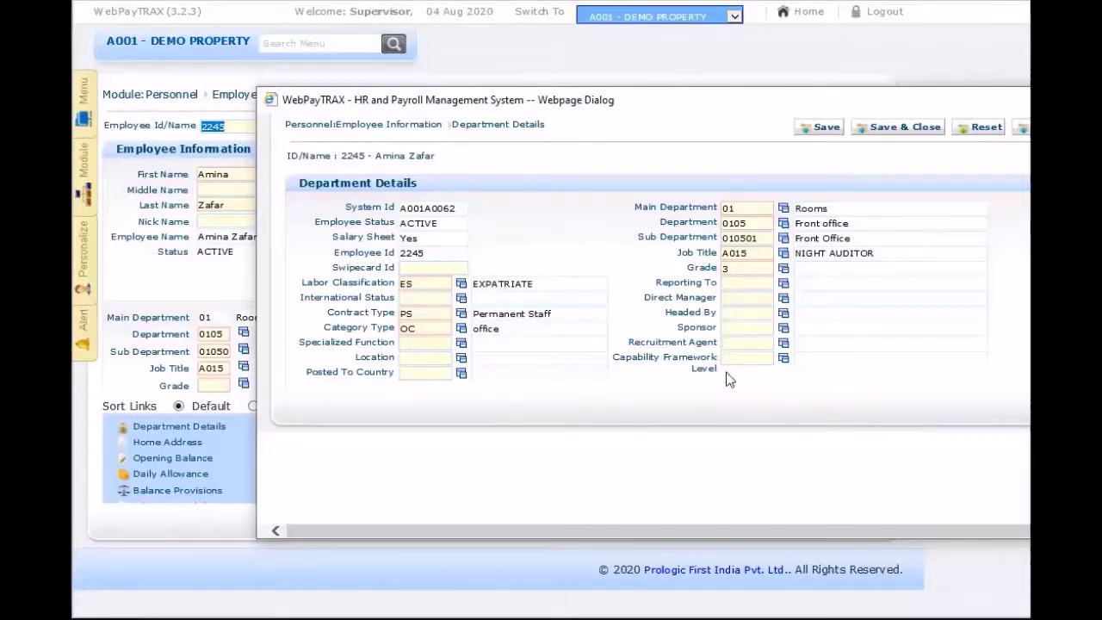
pyautogui.click(783, 365)
pyautogui.click(899, 205)
# Step: Save and close the employee's Department Details, acknowledging the save
pyautogui.moveTo(776, 108); pyautogui.dragTo(696, 127)
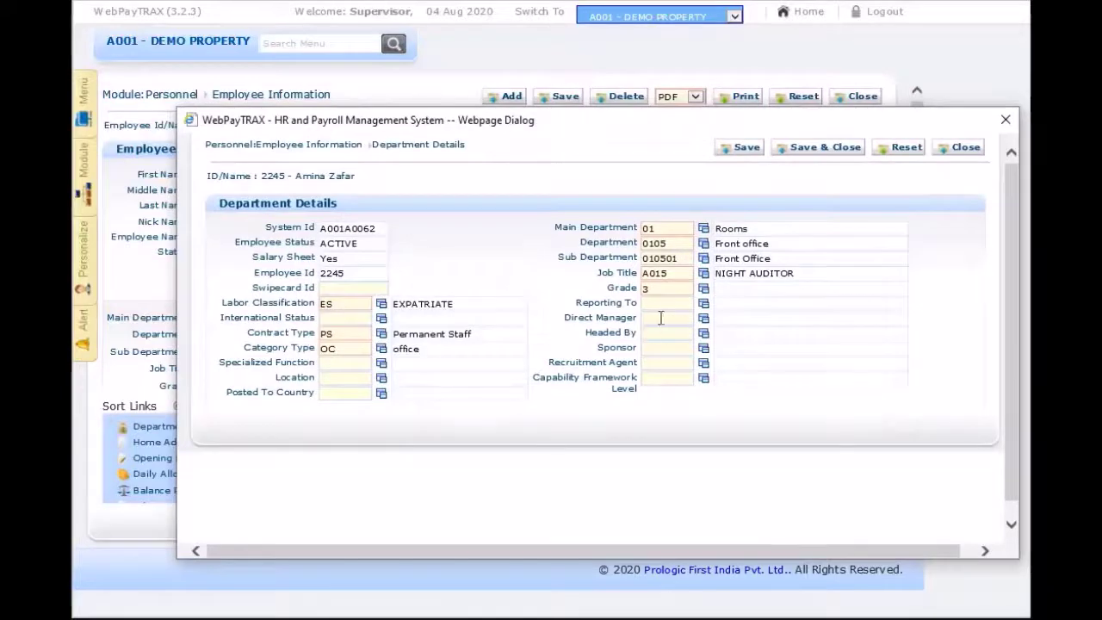
pyautogui.click(818, 155)
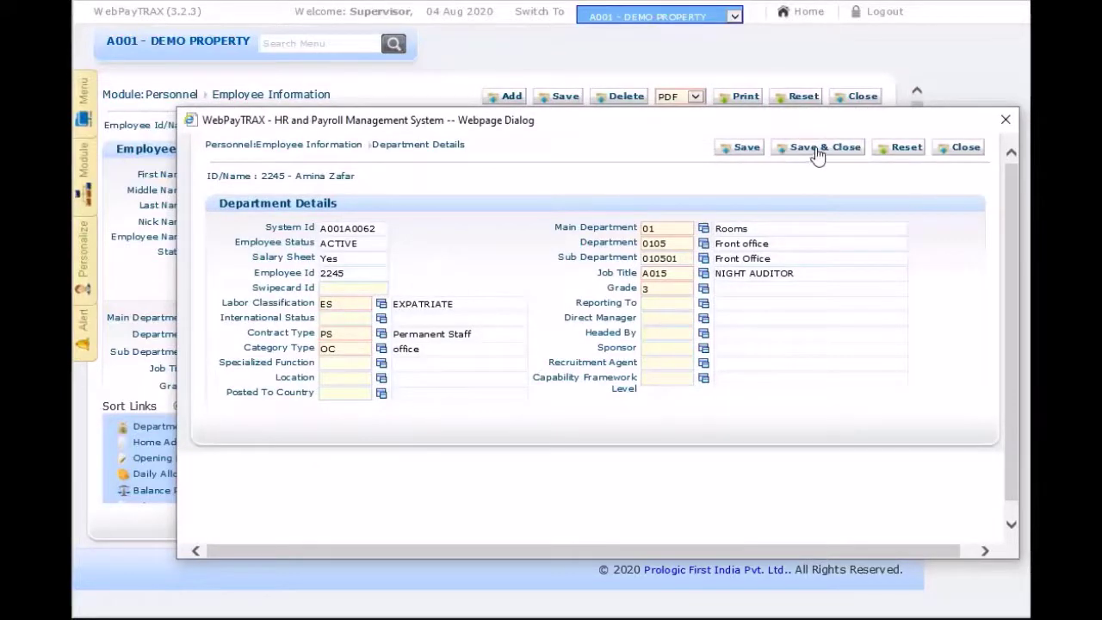
pyautogui.click(764, 445)
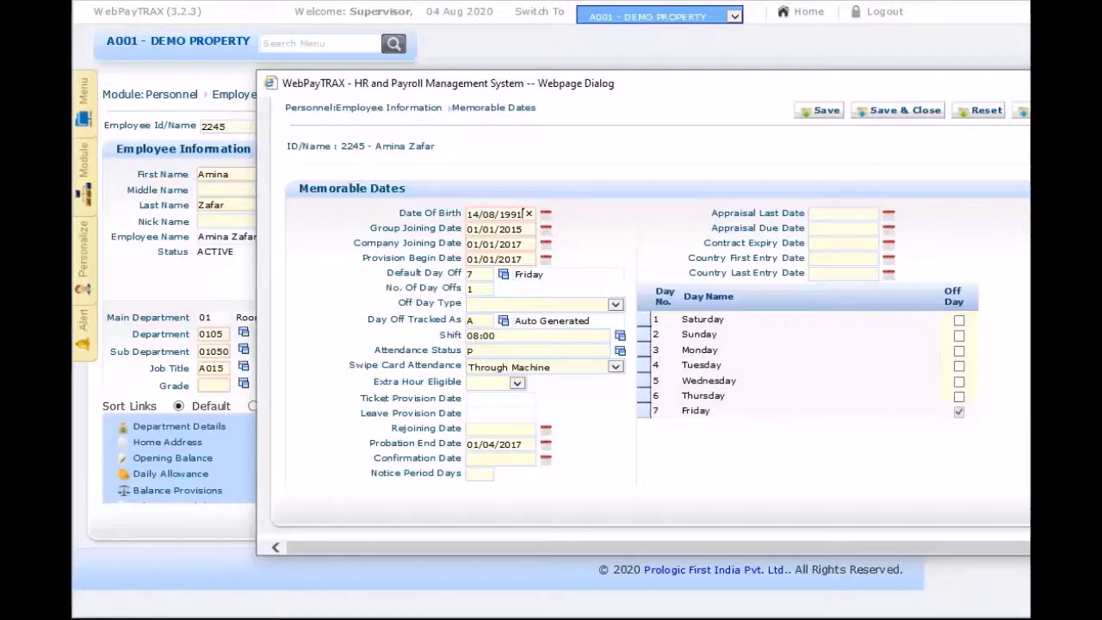
# Step: In Memorable Dates, set the Default Day Off to Sunday from the full list of weekdays
pyautogui.click(504, 275)
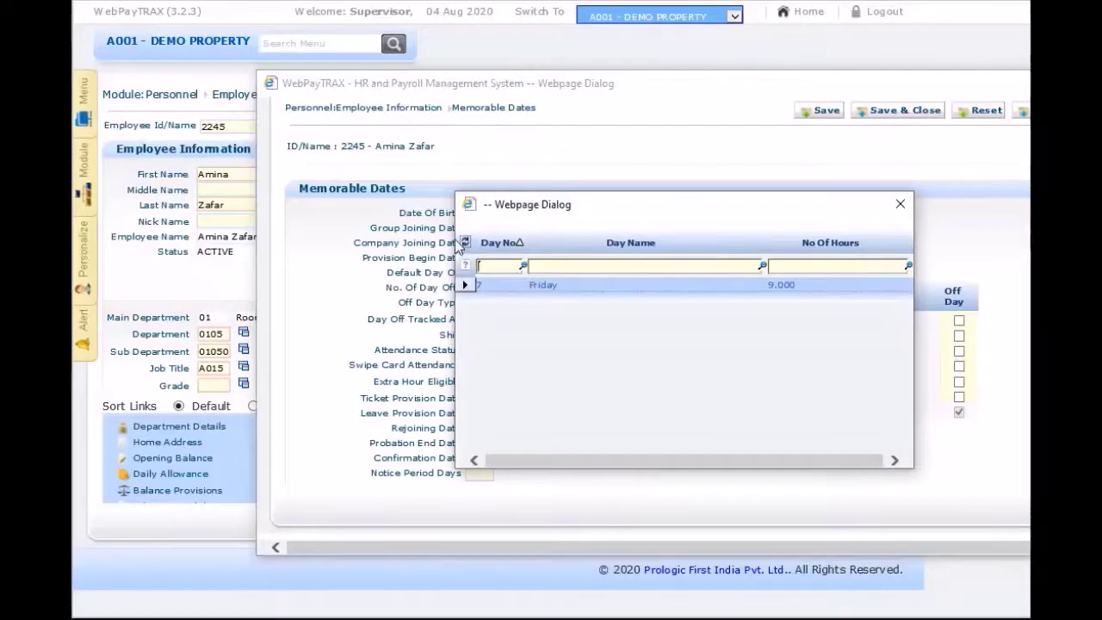
pyautogui.click(465, 242)
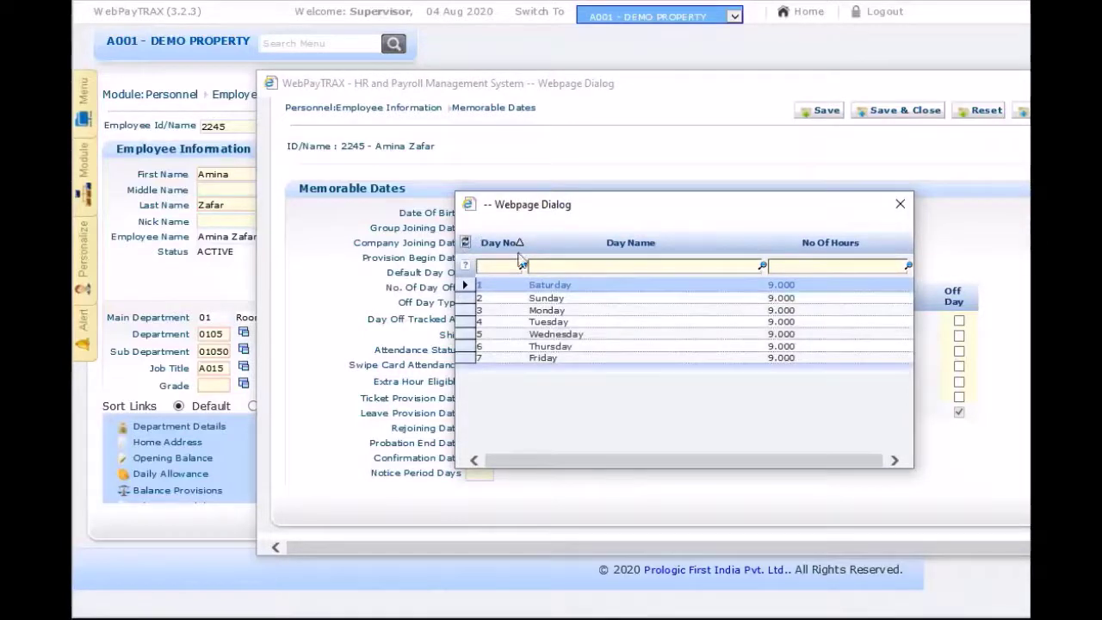
pyautogui.click(538, 299)
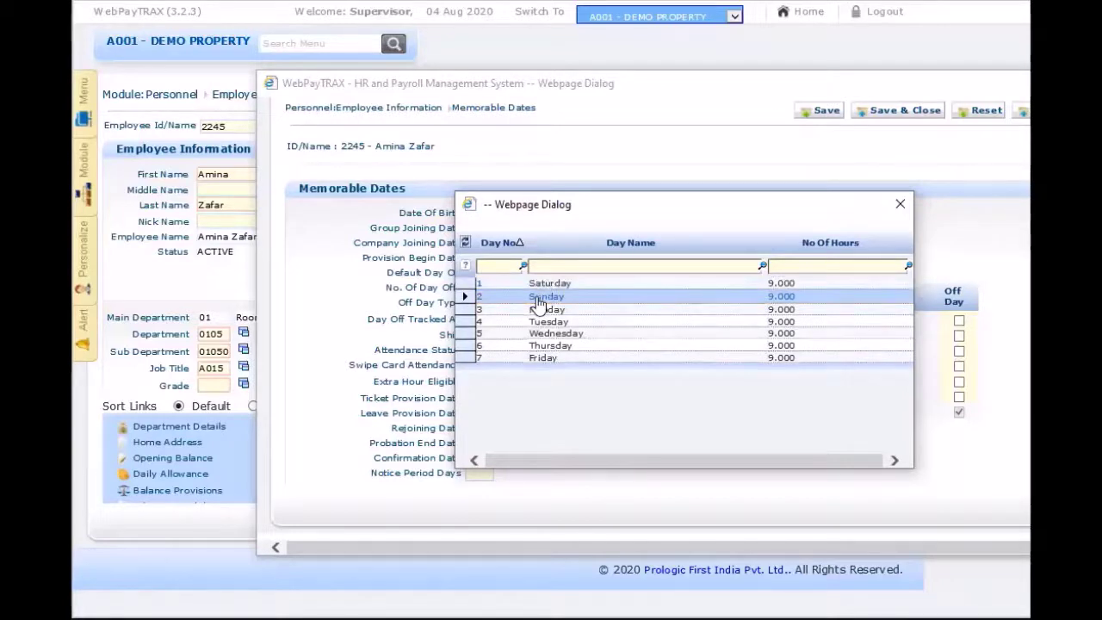
pyautogui.doubleClick(538, 299)
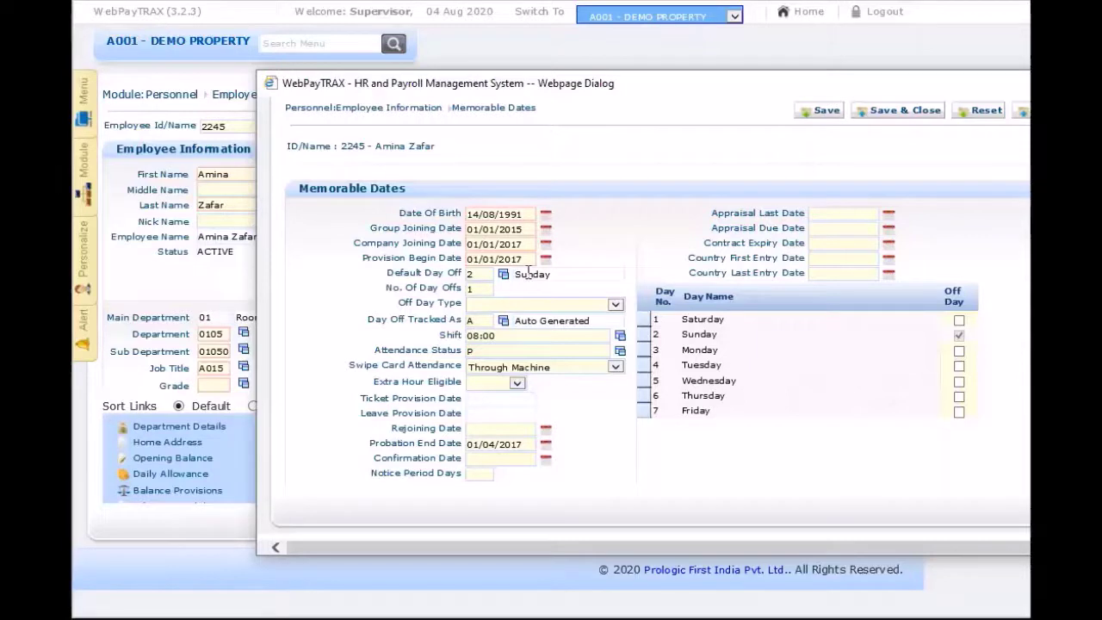
# Step: Review the Day Off Tracked As and Extra Hour Eligible choices, and save and close Memorable Dates
pyautogui.click(504, 322)
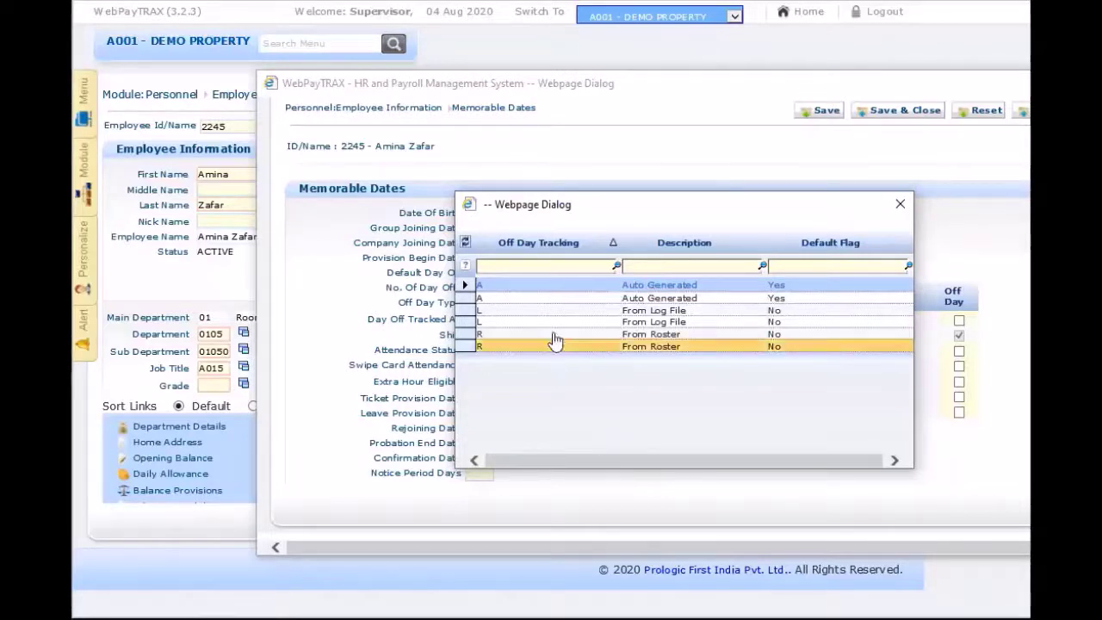
pyautogui.click(901, 204)
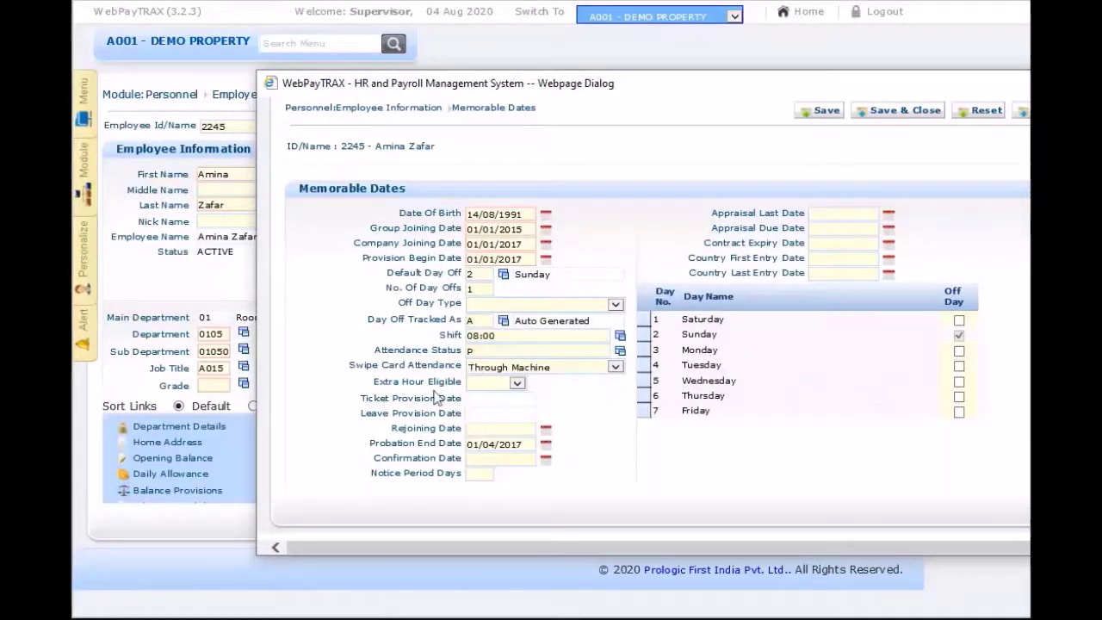
pyautogui.click(517, 384)
pyautogui.click(623, 447)
pyautogui.click(901, 111)
pyautogui.click(847, 424)
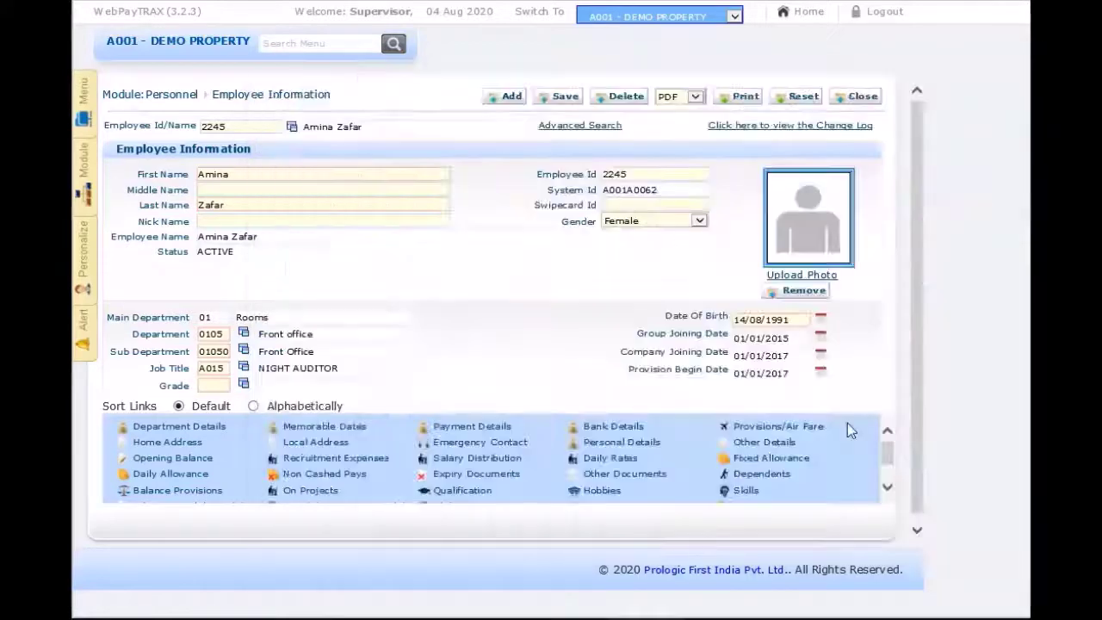
# Step: Open the employee's Provisions/Air Fare details and set the country to A096 India by filtering country names with "ind"
pyautogui.click(848, 423)
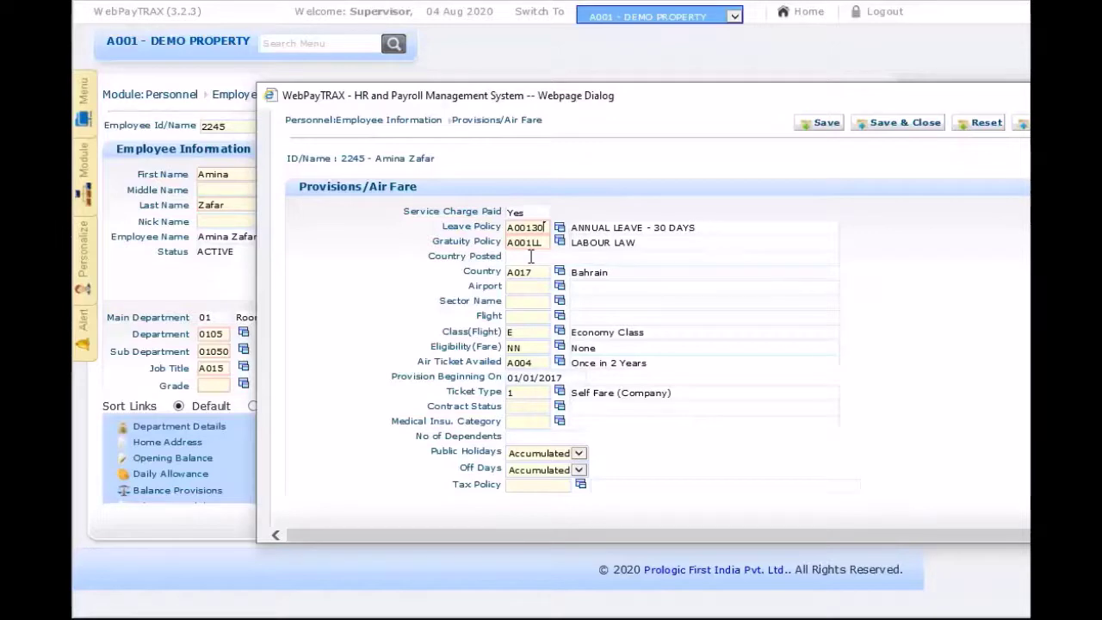
pyautogui.moveTo(660, 113); pyautogui.dragTo(529, 117)
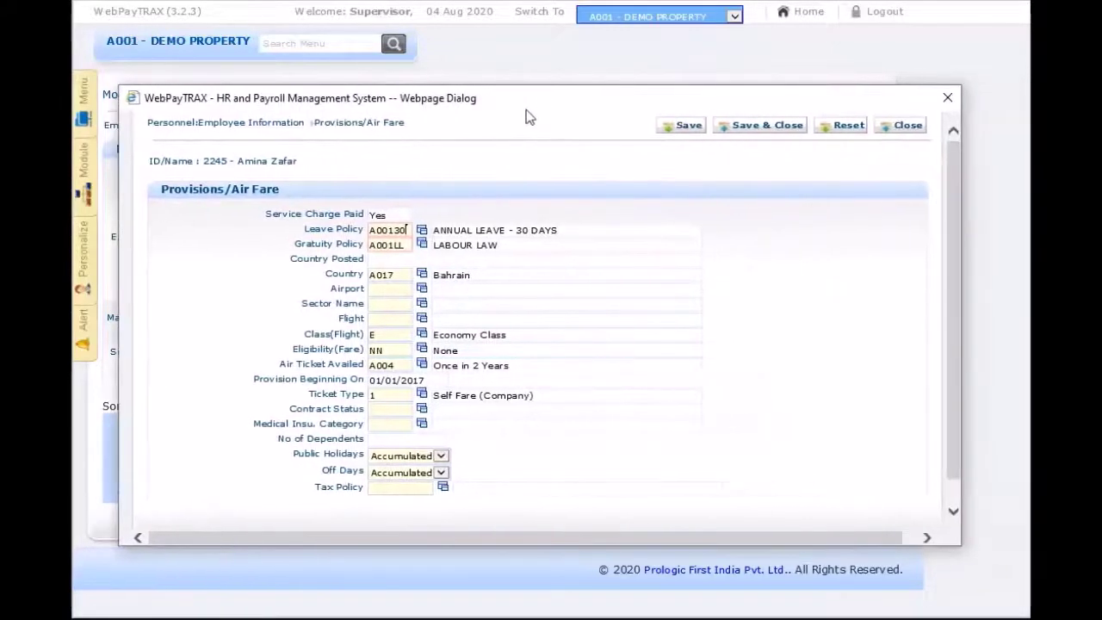
pyautogui.click(409, 276)
pyautogui.click(421, 274)
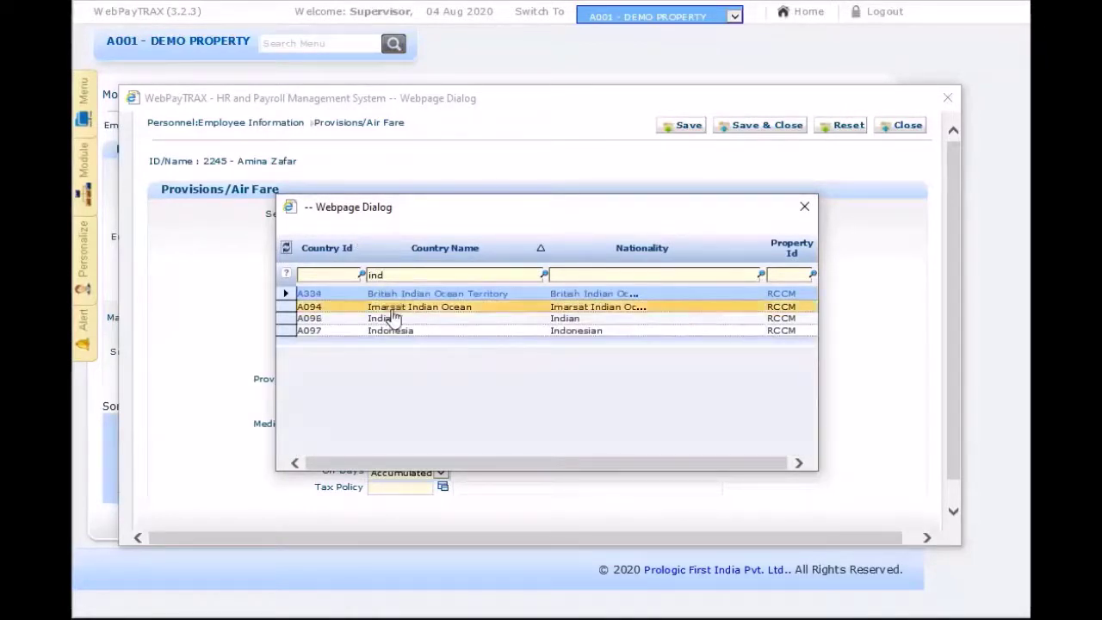
pyautogui.doubleClick(391, 319)
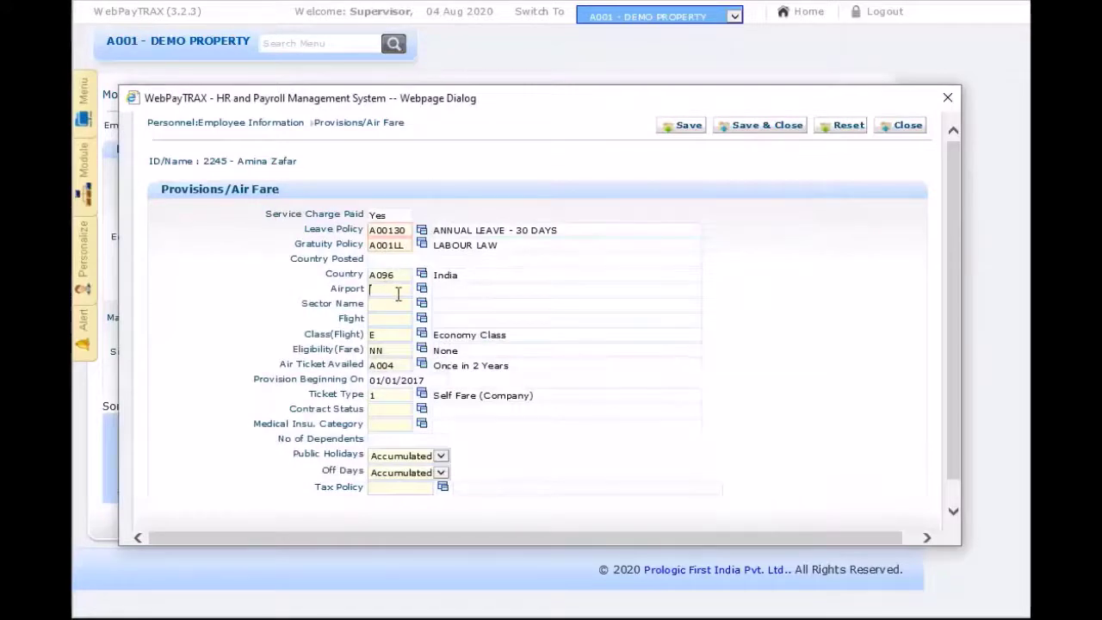
# Step: Choose the Goa airport, with the sector Bahrain/Bahrain Airport-India/Goa and its matching flight A050
pyautogui.click(421, 287)
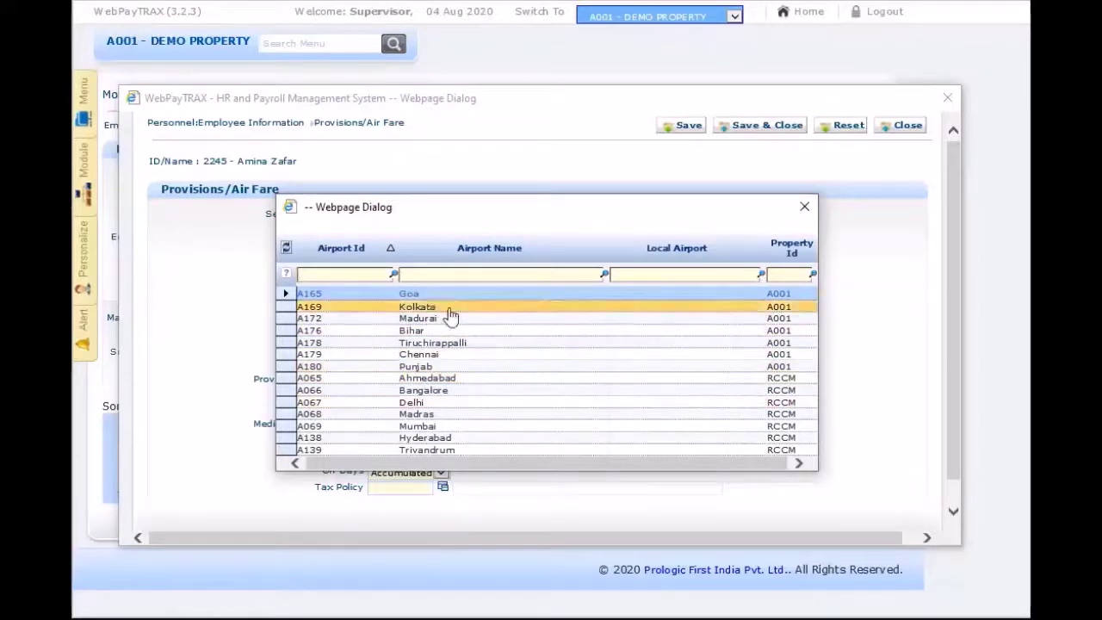
pyautogui.doubleClick(414, 297)
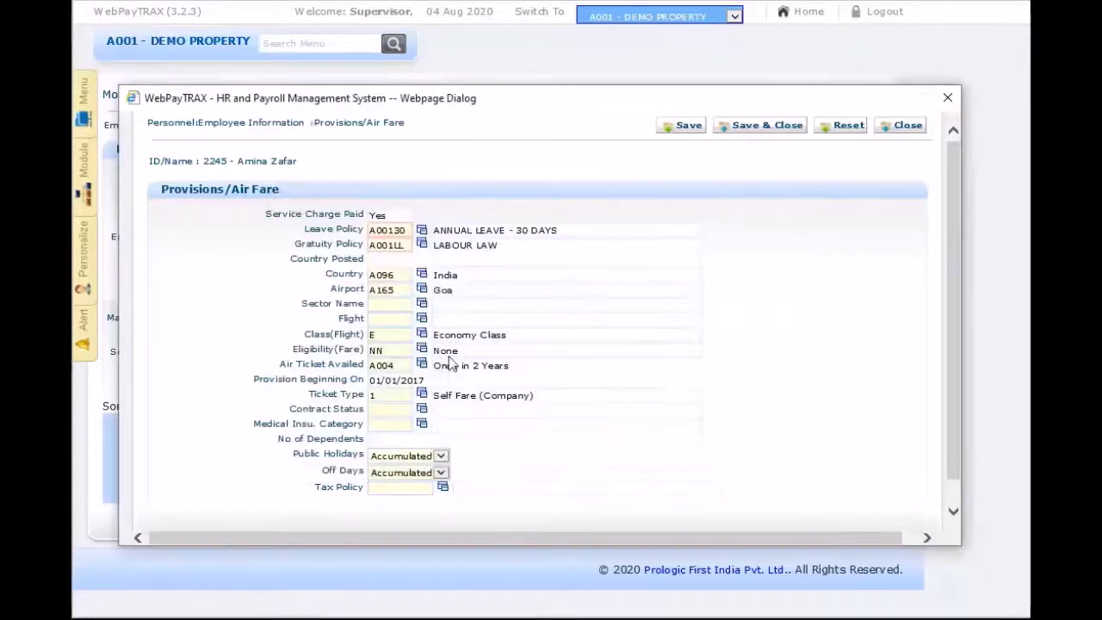
pyautogui.click(422, 304)
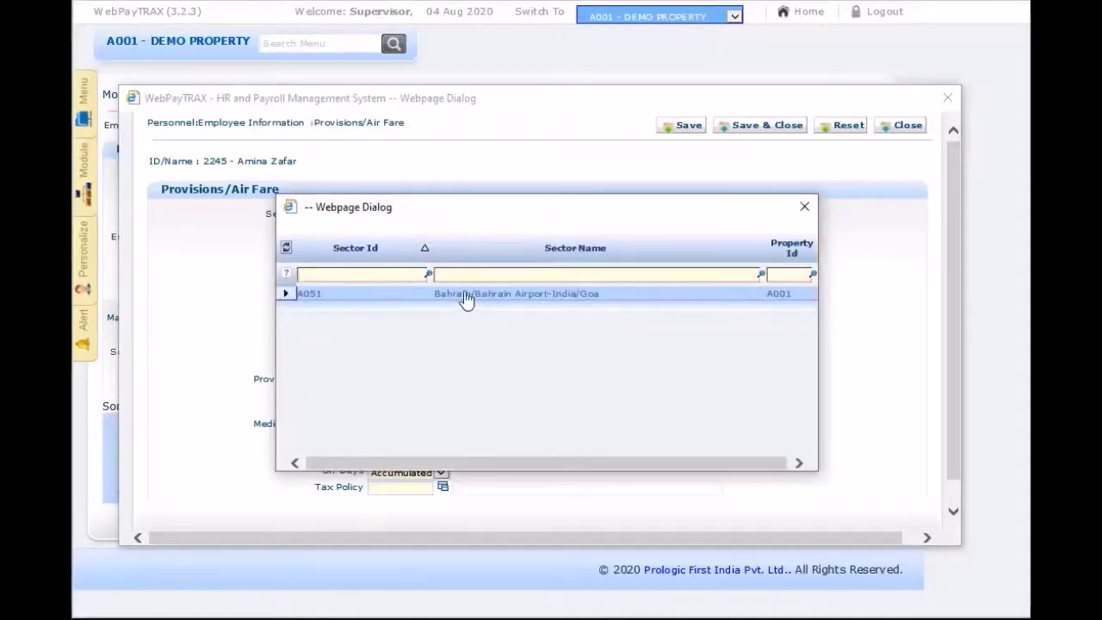
pyautogui.doubleClick(465, 297)
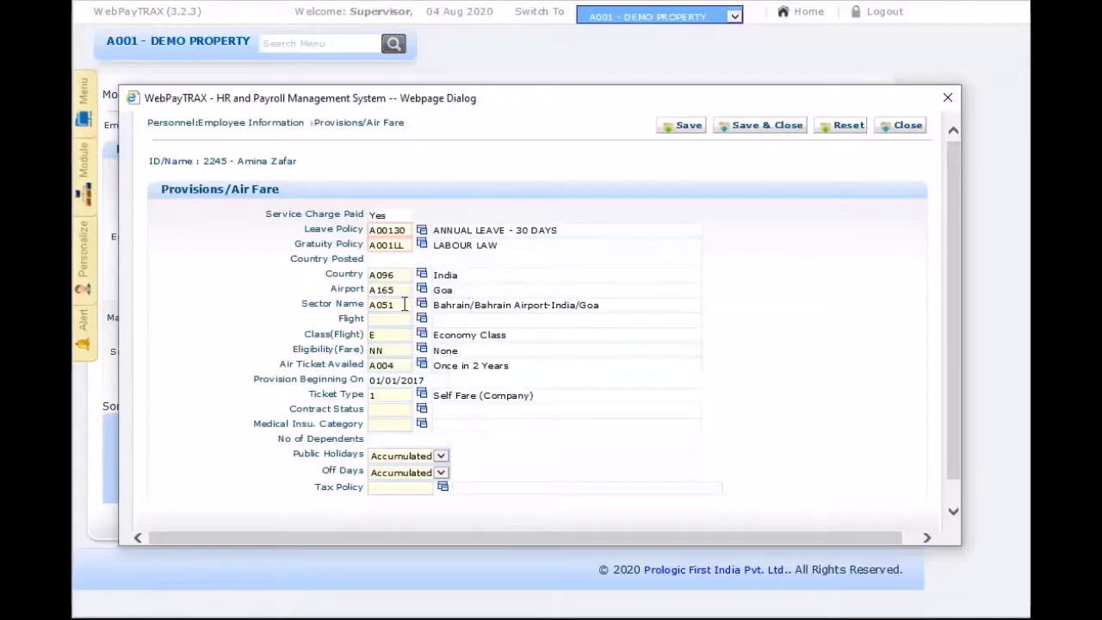
pyautogui.click(421, 318)
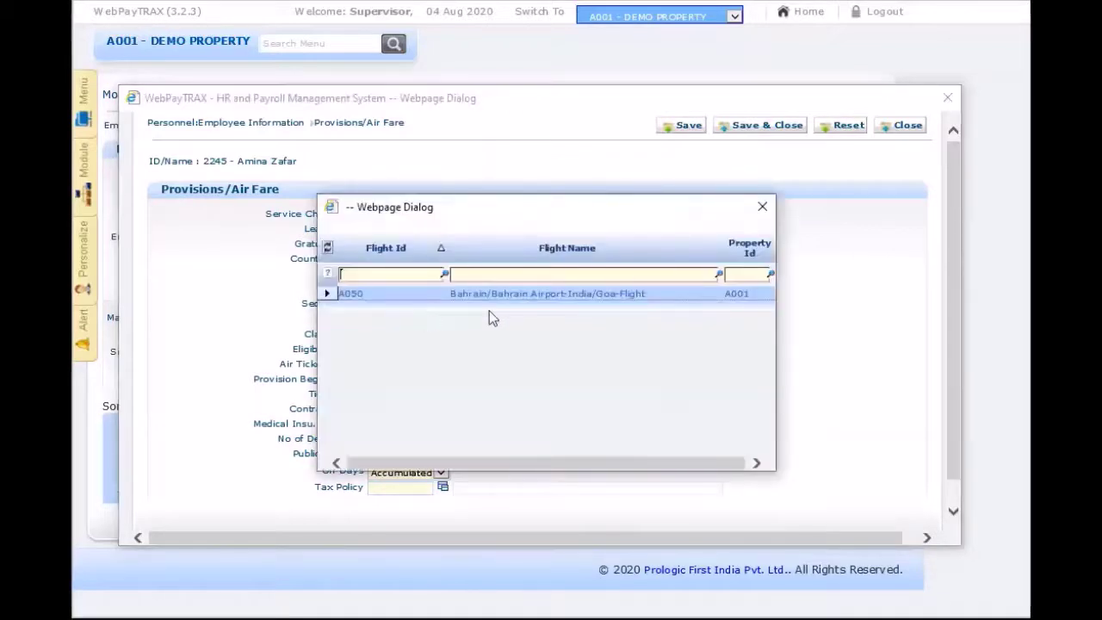
pyautogui.doubleClick(489, 297)
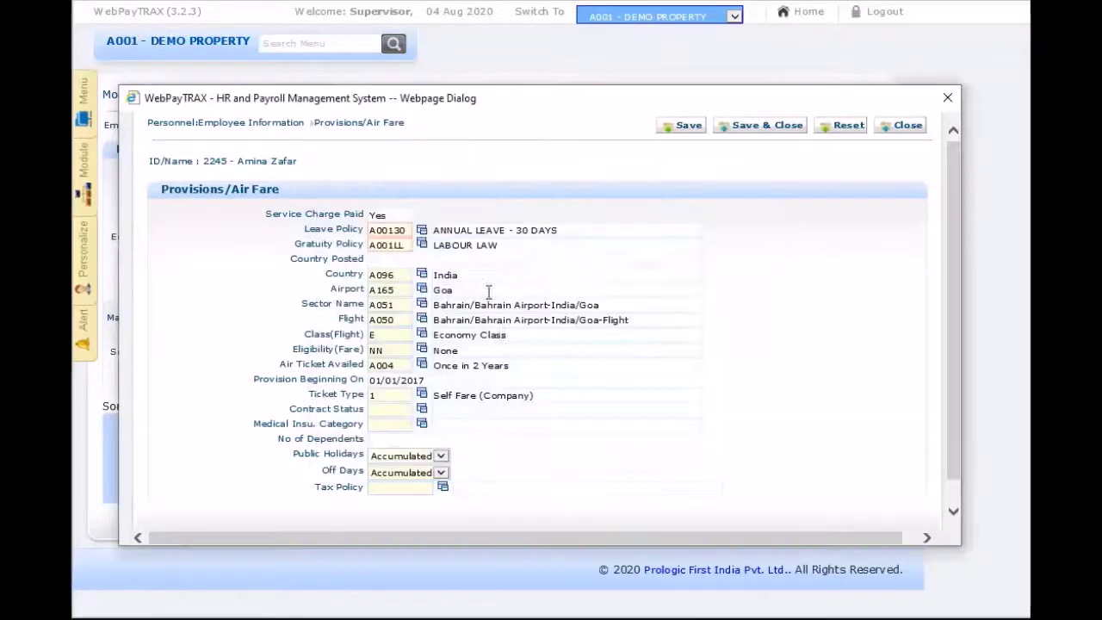
# Step: Set the flight class to Business Class and the fare eligibility to AF ADULTS FULL
pyautogui.click(422, 334)
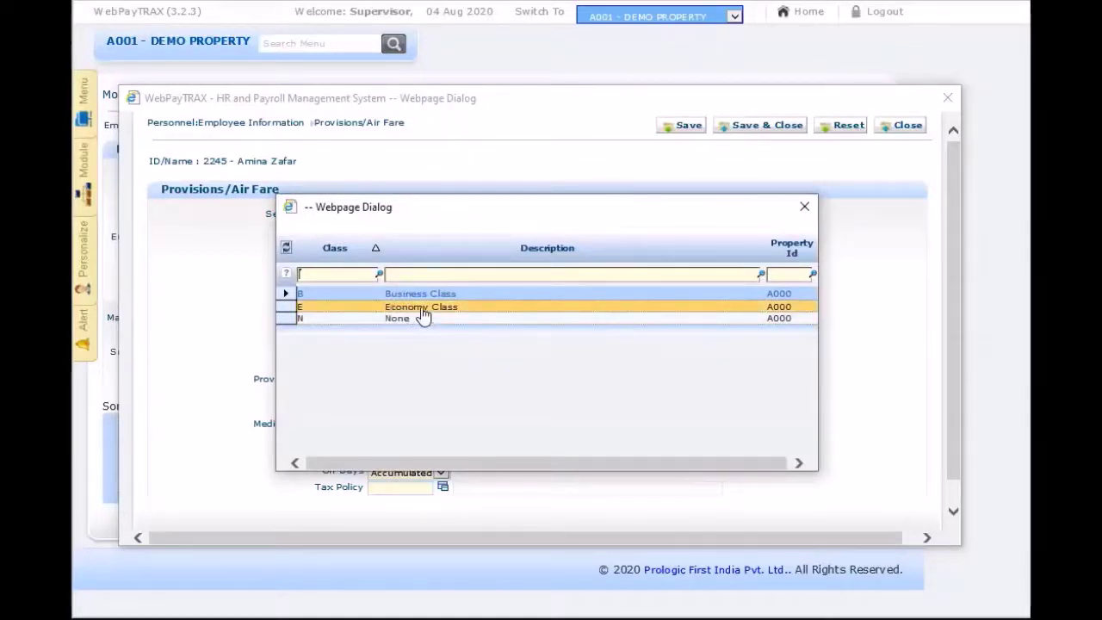
pyautogui.doubleClick(422, 296)
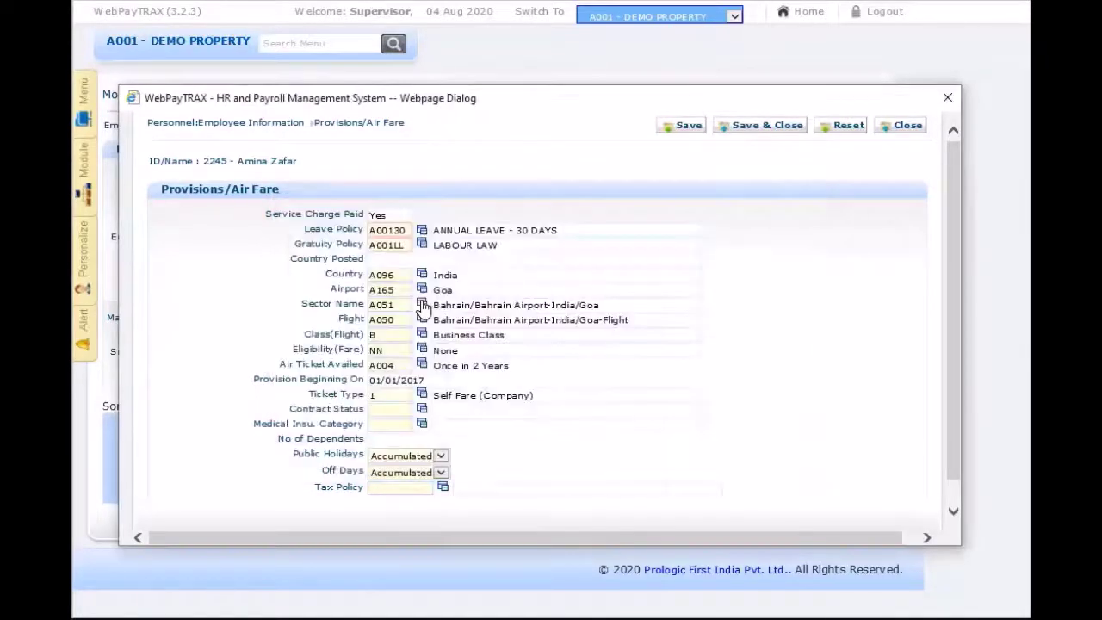
pyautogui.click(405, 349)
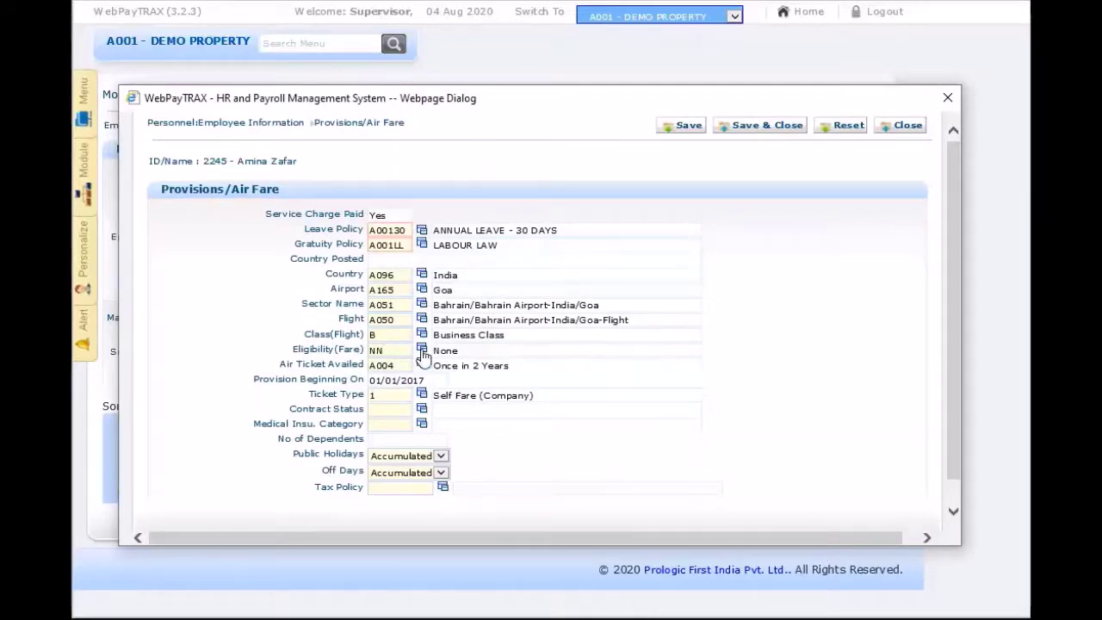
pyautogui.click(422, 350)
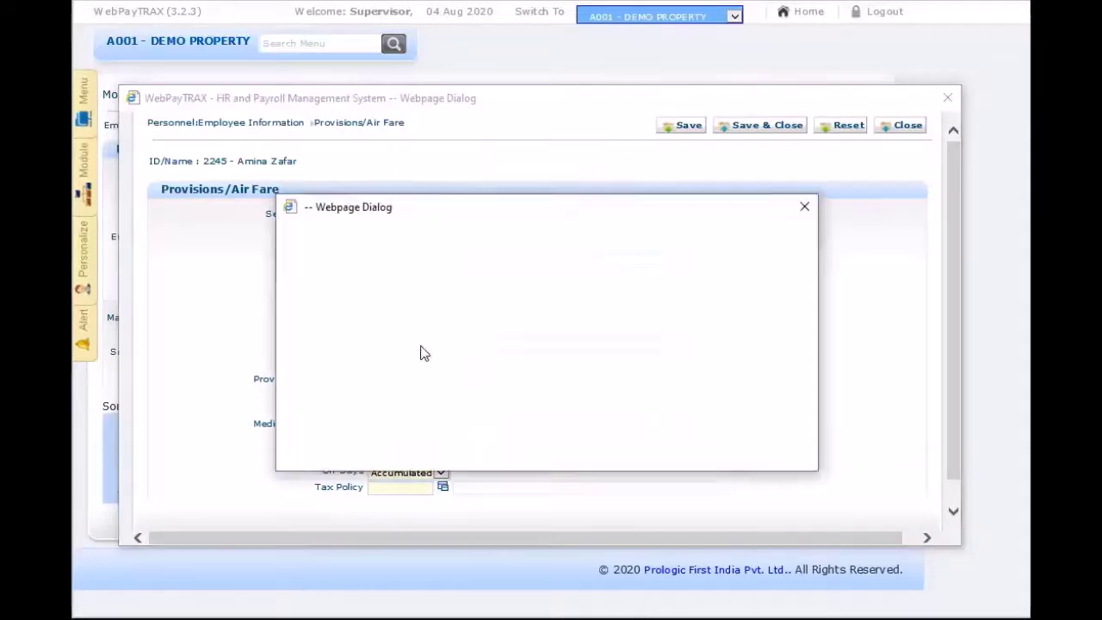
pyautogui.click(286, 245)
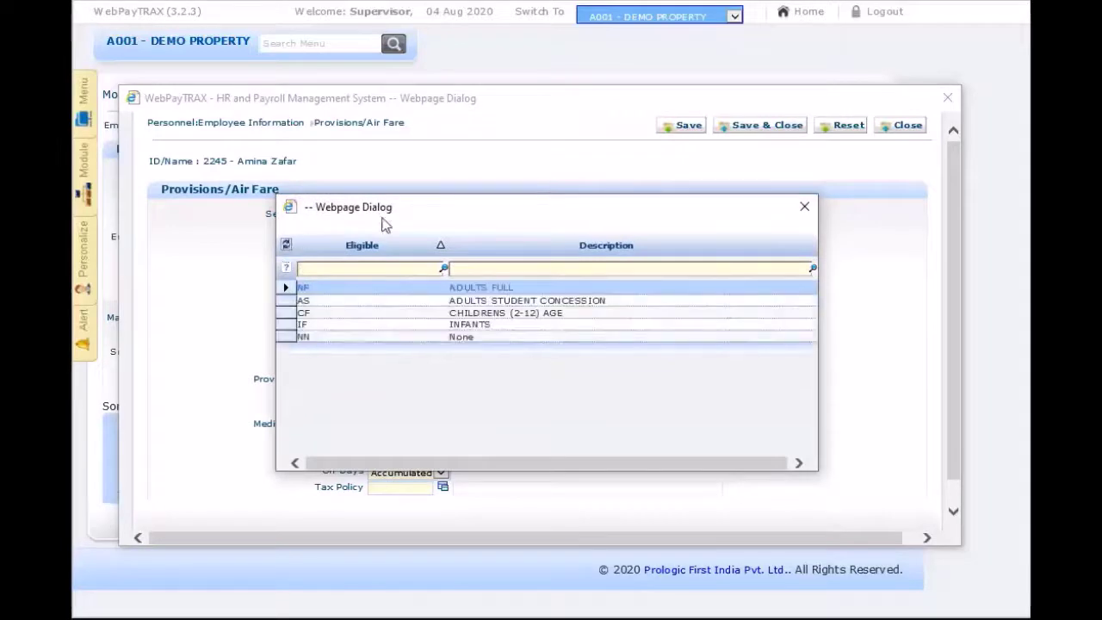
pyautogui.doubleClick(475, 291)
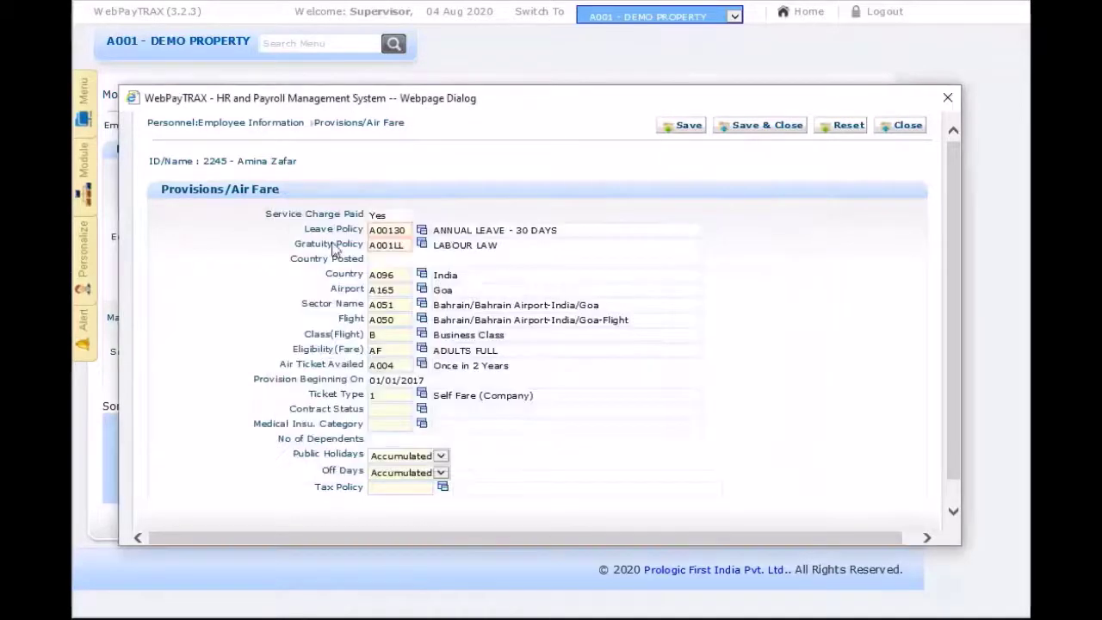
# Step: Set Air Ticket Availed to A003 Once in 1 Year from the full list of provision types
pyautogui.click(421, 365)
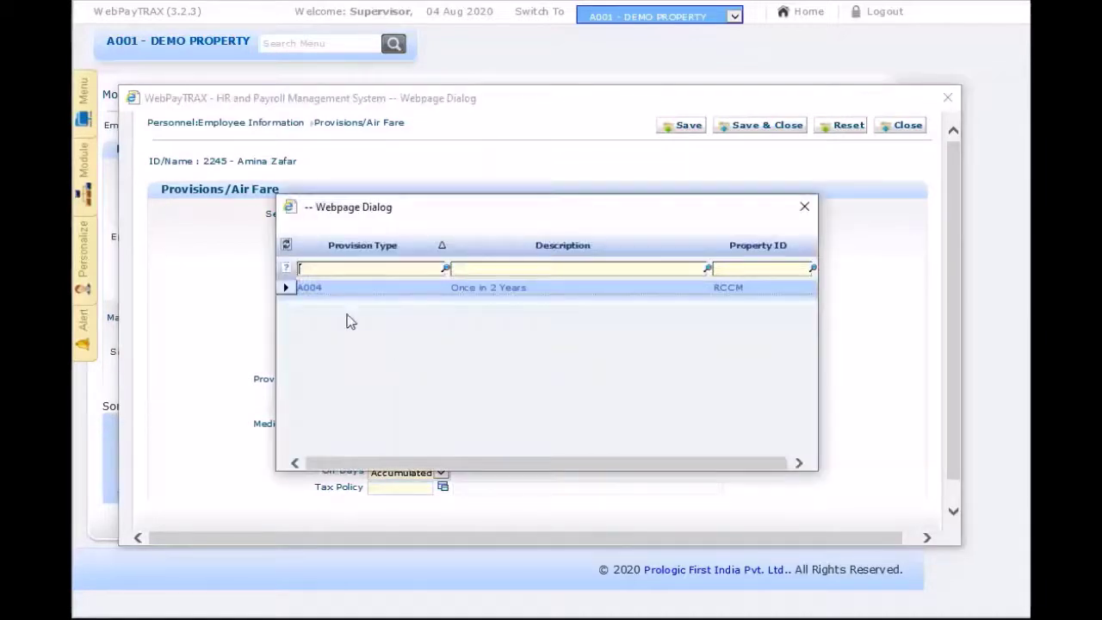
pyautogui.click(287, 246)
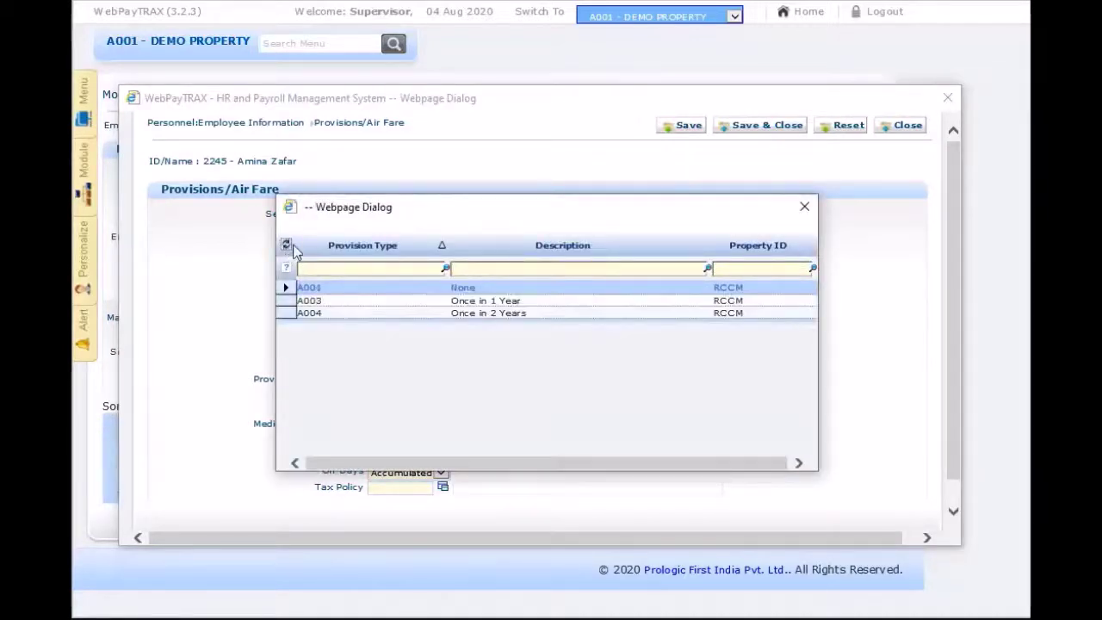
pyautogui.click(504, 301)
pyautogui.doubleClick(504, 308)
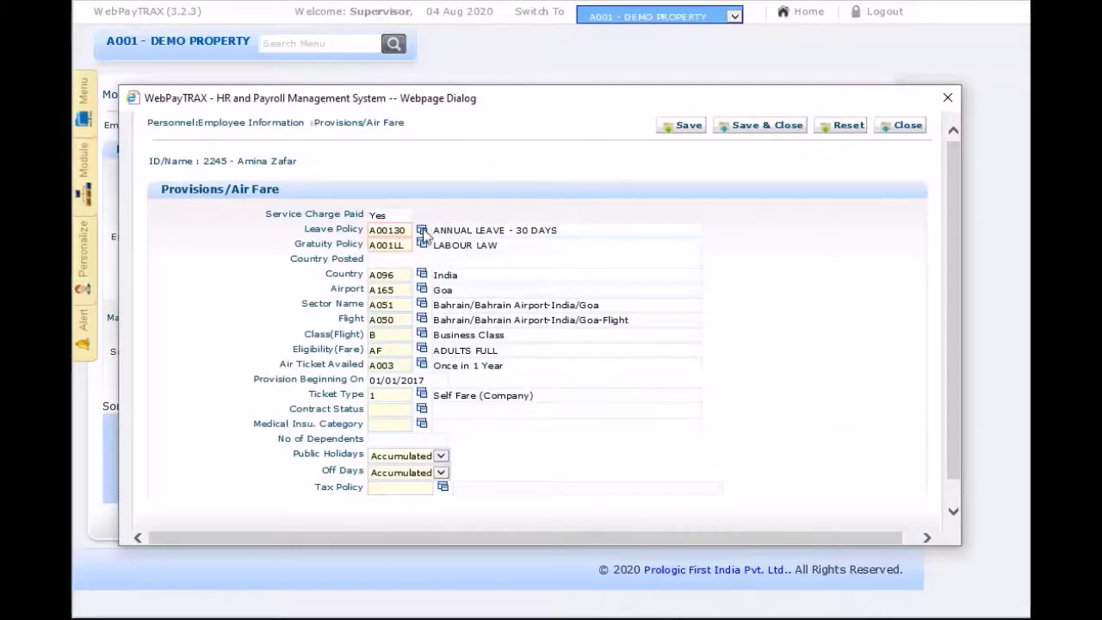
# Step: Choose leave policy A00130 ANNUAL LEAVE - 30 DAYS from the full list of leave policies
pyautogui.click(422, 232)
pyautogui.click(285, 249)
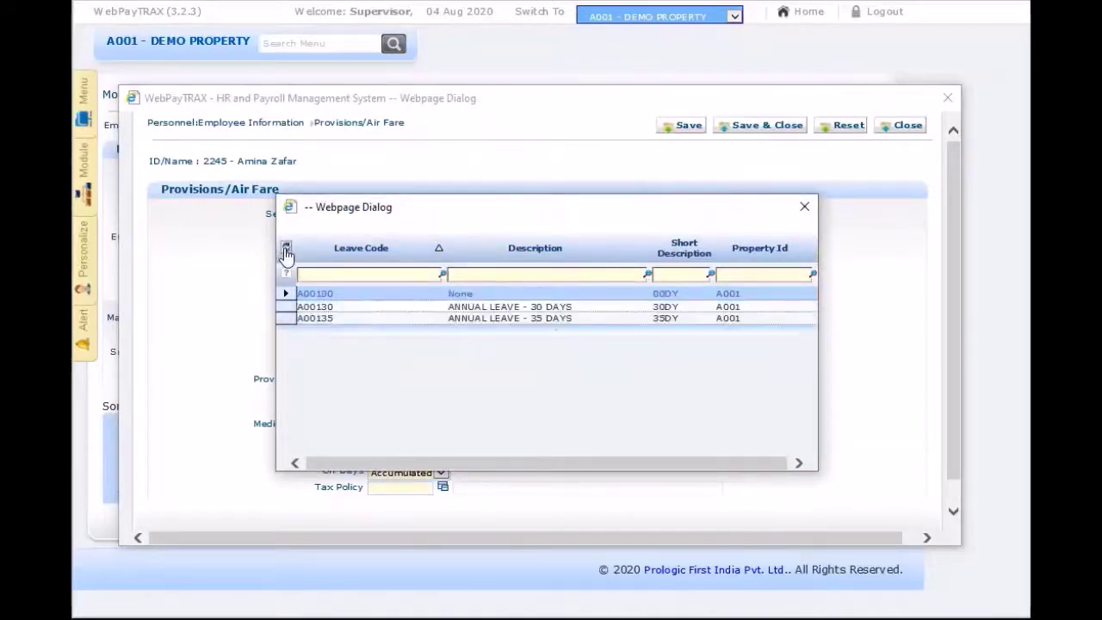
pyautogui.doubleClick(529, 307)
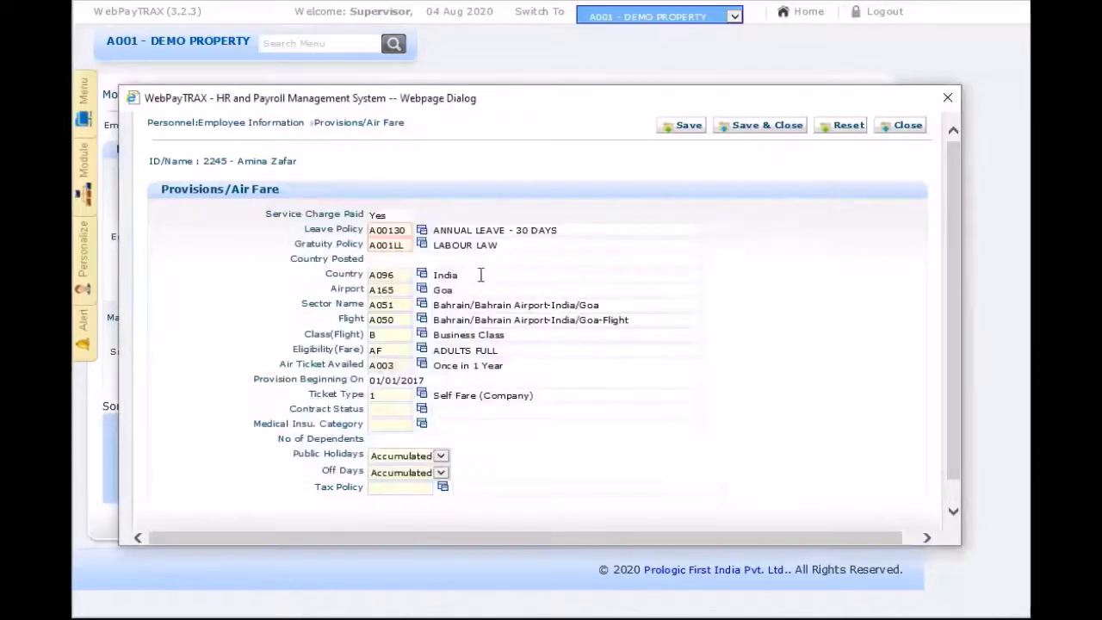
# Step: Choose gratuity policy A001LL LABOUR LAW from the full list, and save and close the Provisions/Air Fare details
pyautogui.click(422, 244)
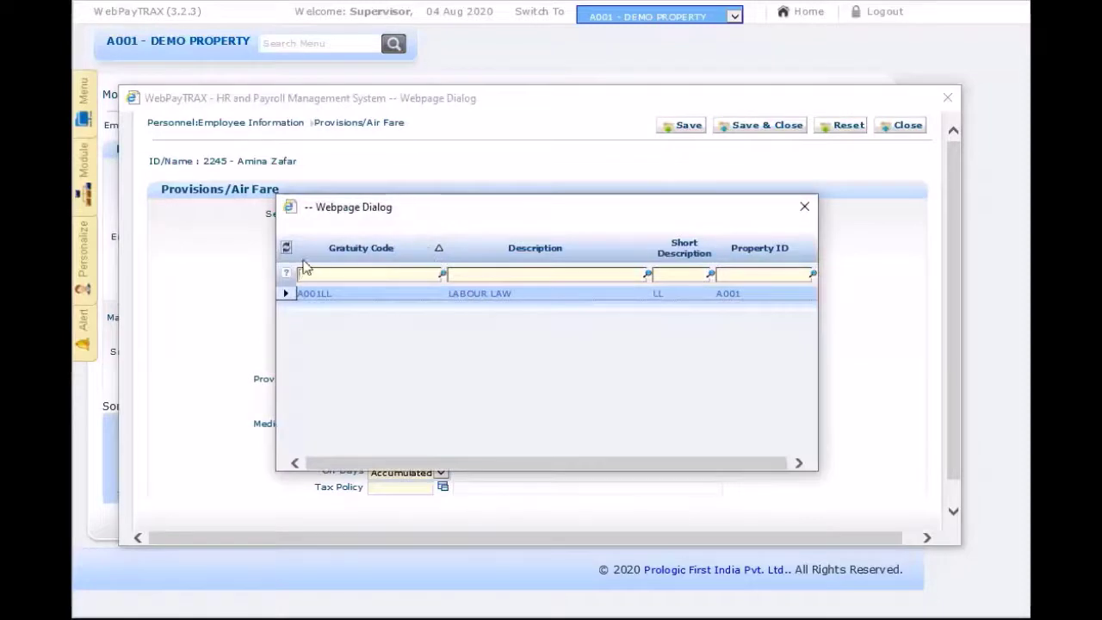
pyautogui.click(286, 248)
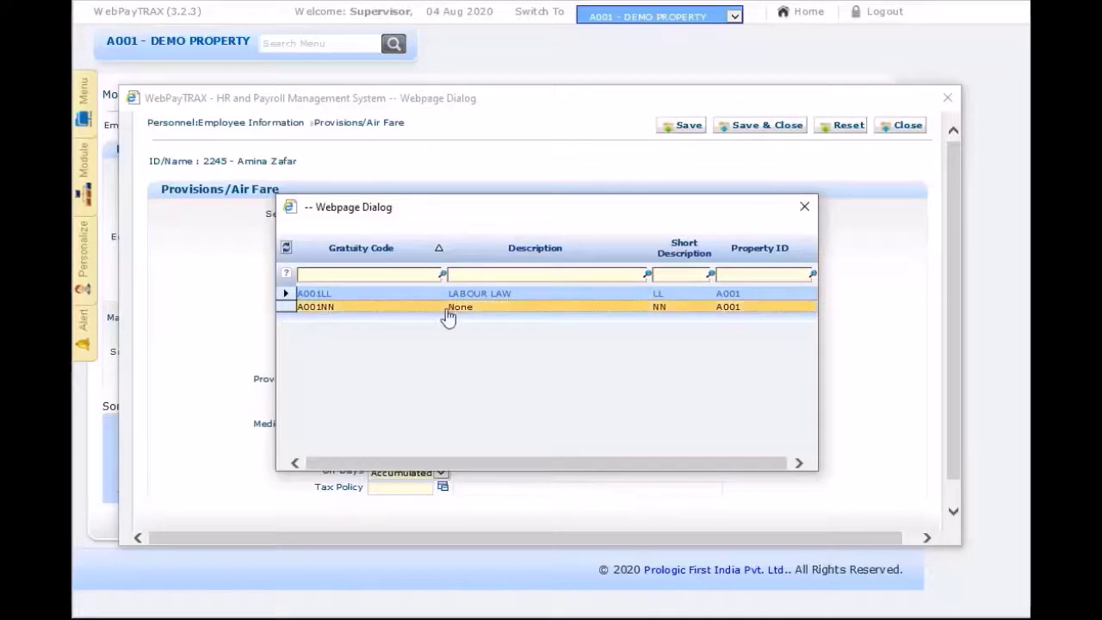
pyautogui.doubleClick(470, 297)
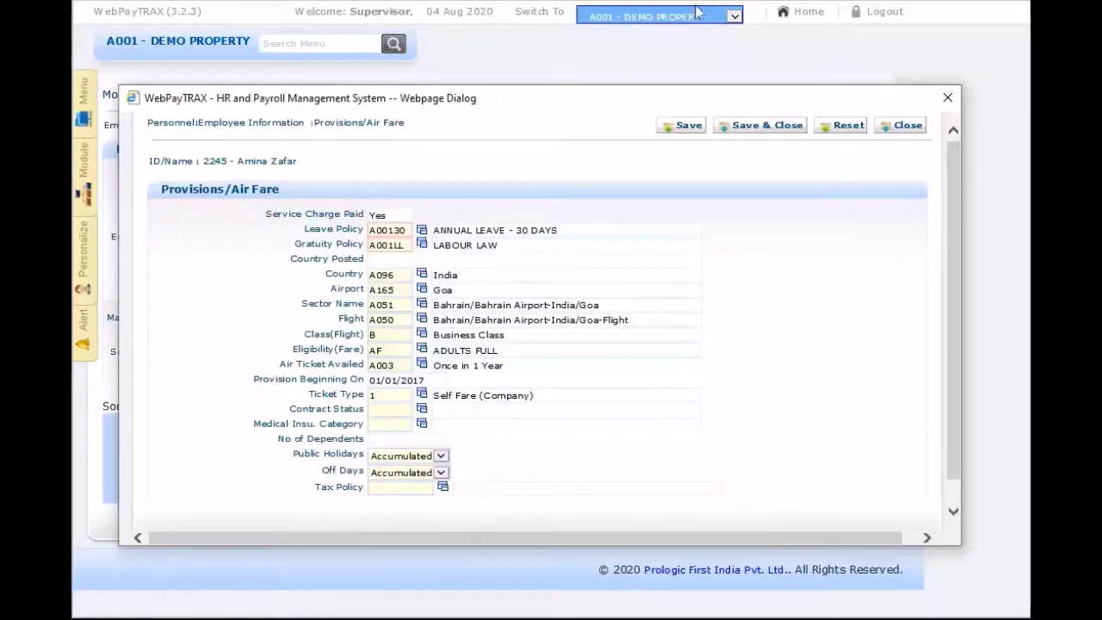
pyautogui.click(751, 133)
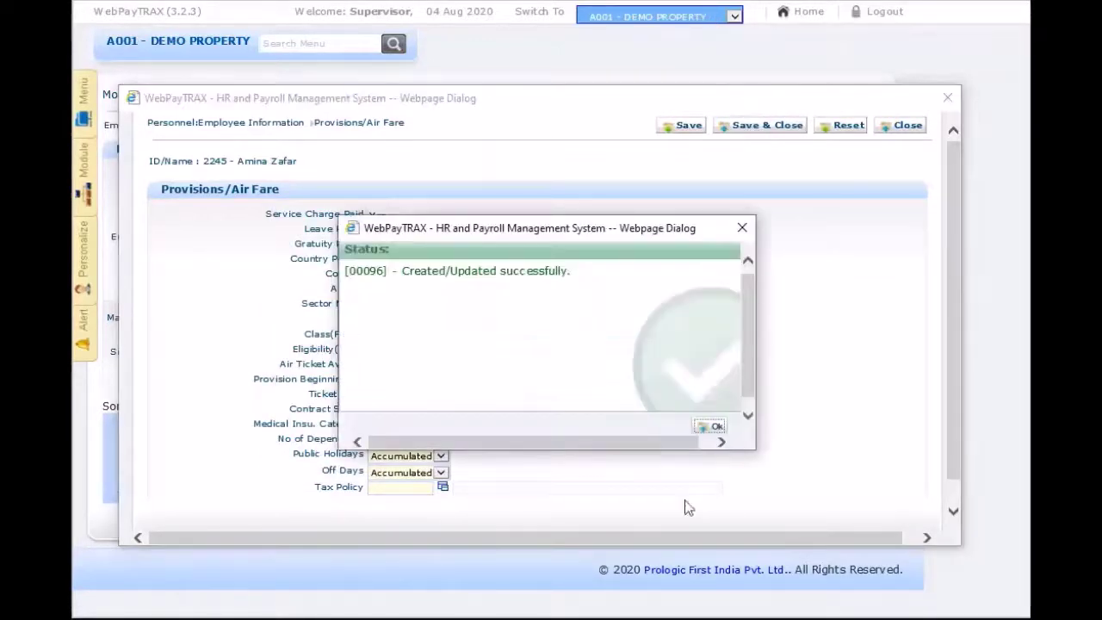
pyautogui.click(709, 426)
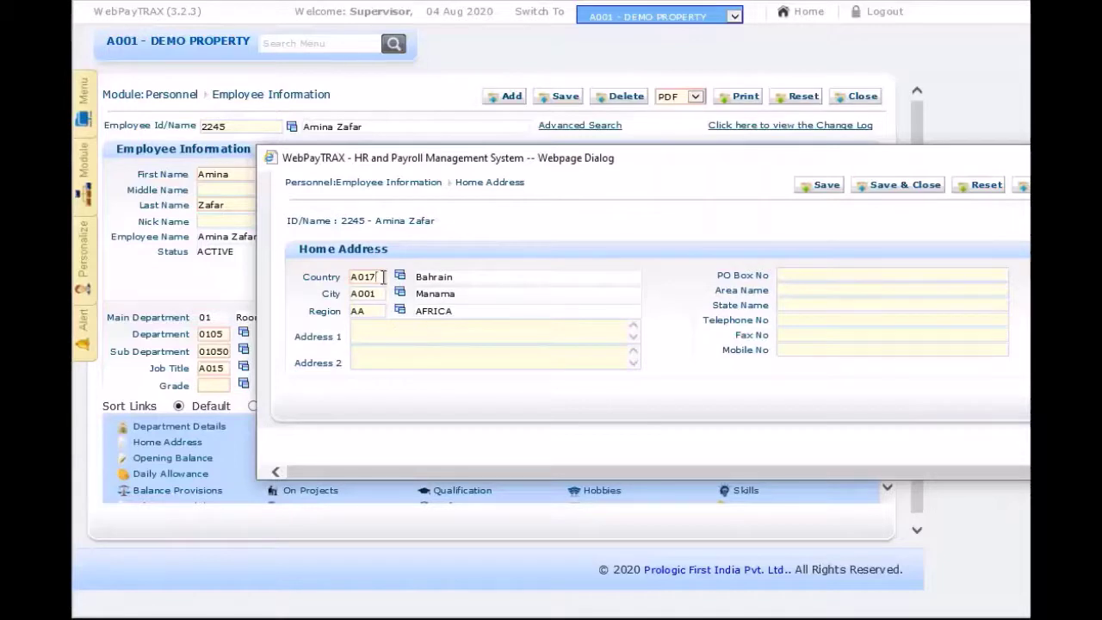
# Step: Set the Home Address country to A096 India by filtering country names with "ind"
pyautogui.moveTo(383, 277); pyautogui.dragTo(341, 280)
pyautogui.press('Delete')
pyautogui.click(399, 276)
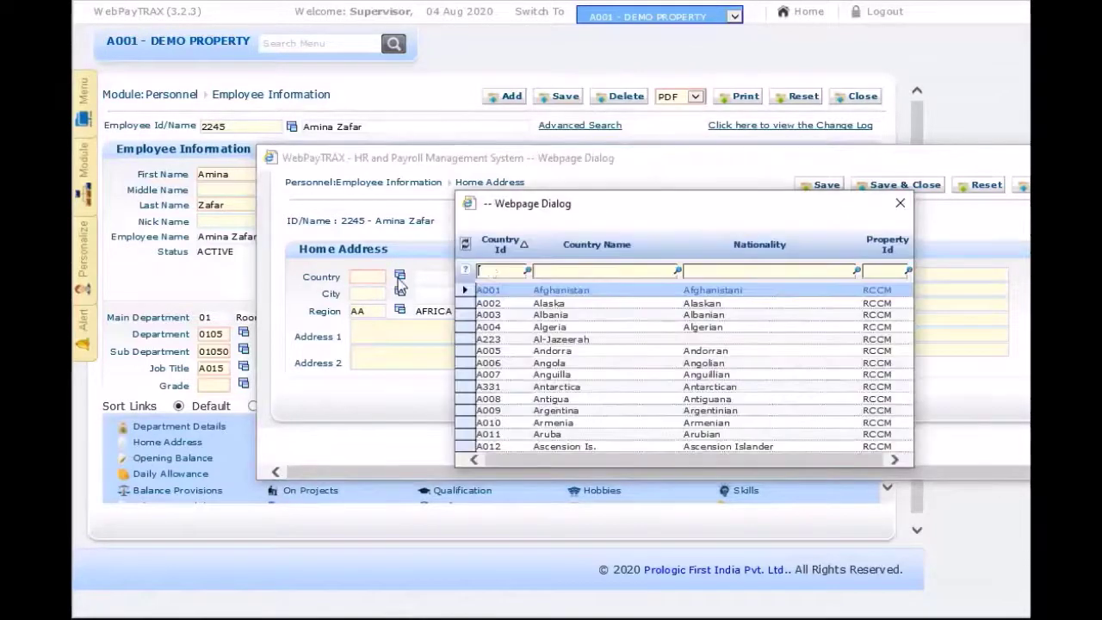
pyautogui.click(575, 270)
pyautogui.write('ind')
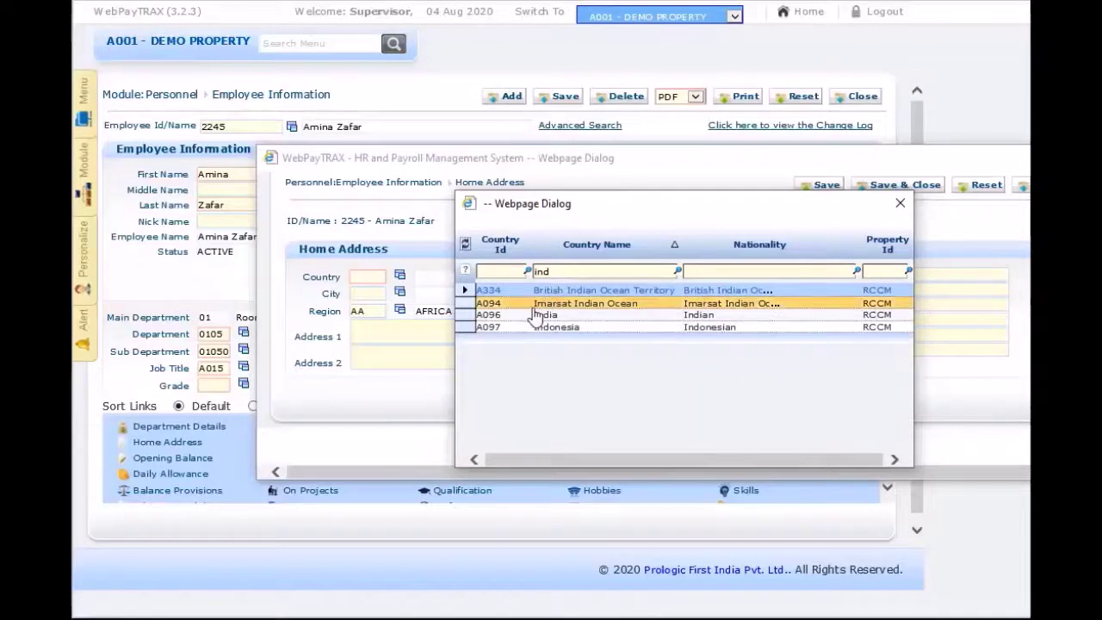
pyautogui.doubleClick(536, 315)
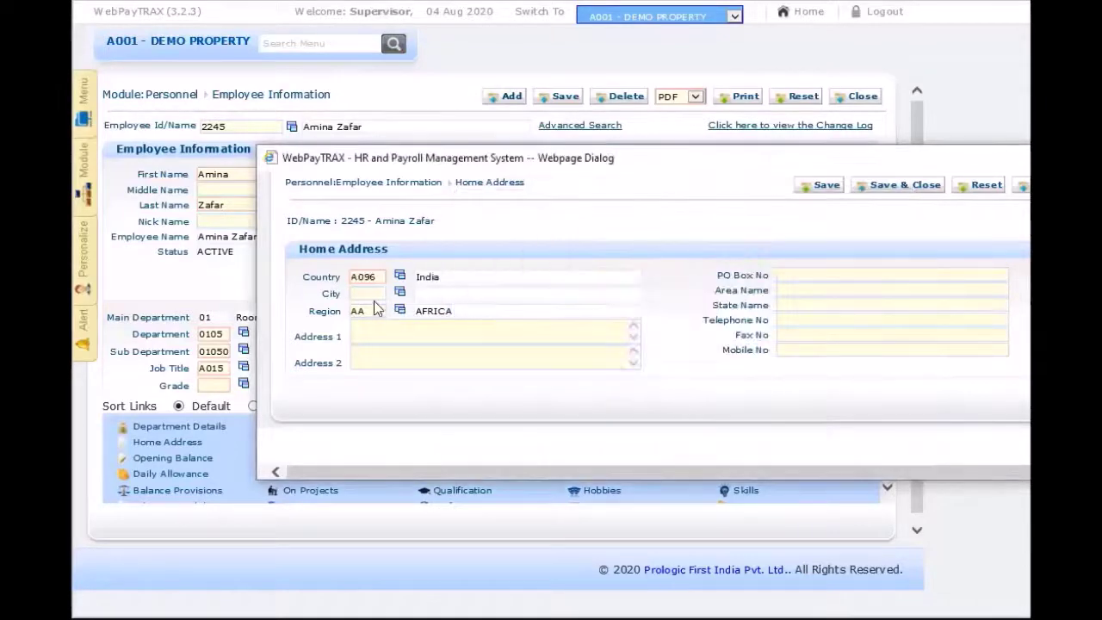
# Step: Set the Home Address city to A030 Goa and the region to 05 NONE, saving and closing the details
pyautogui.click(400, 292)
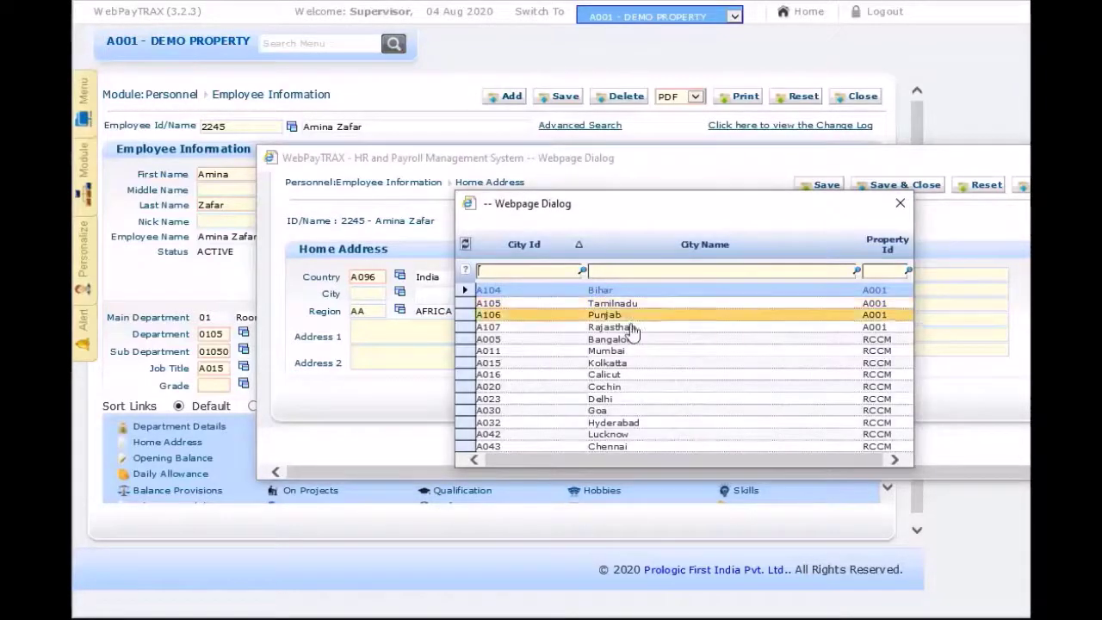
pyautogui.doubleClick(601, 411)
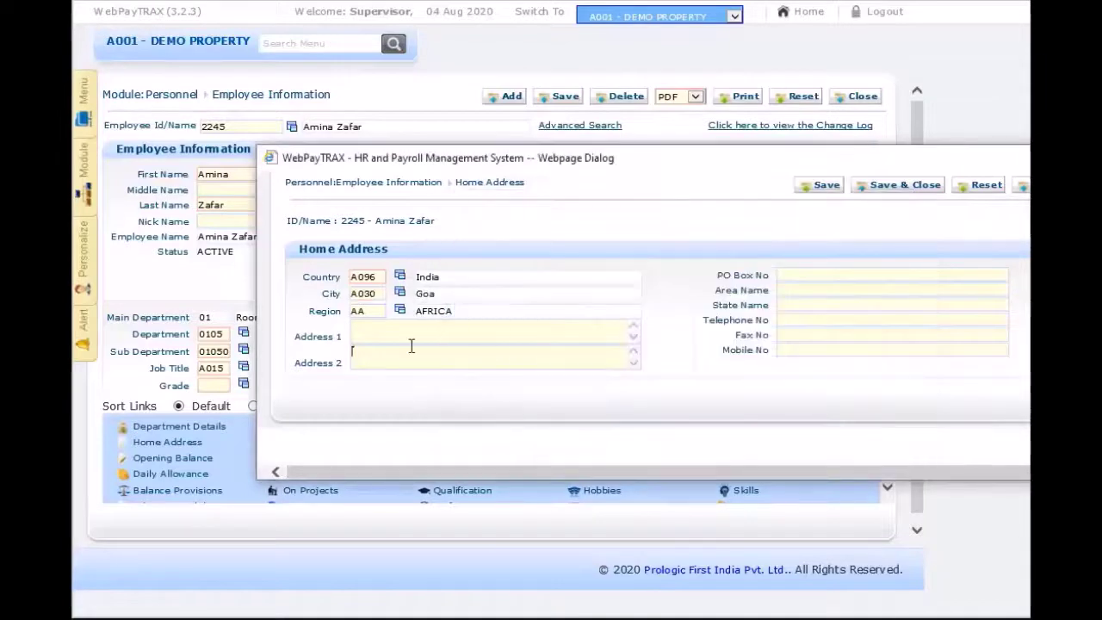
pyautogui.click(401, 311)
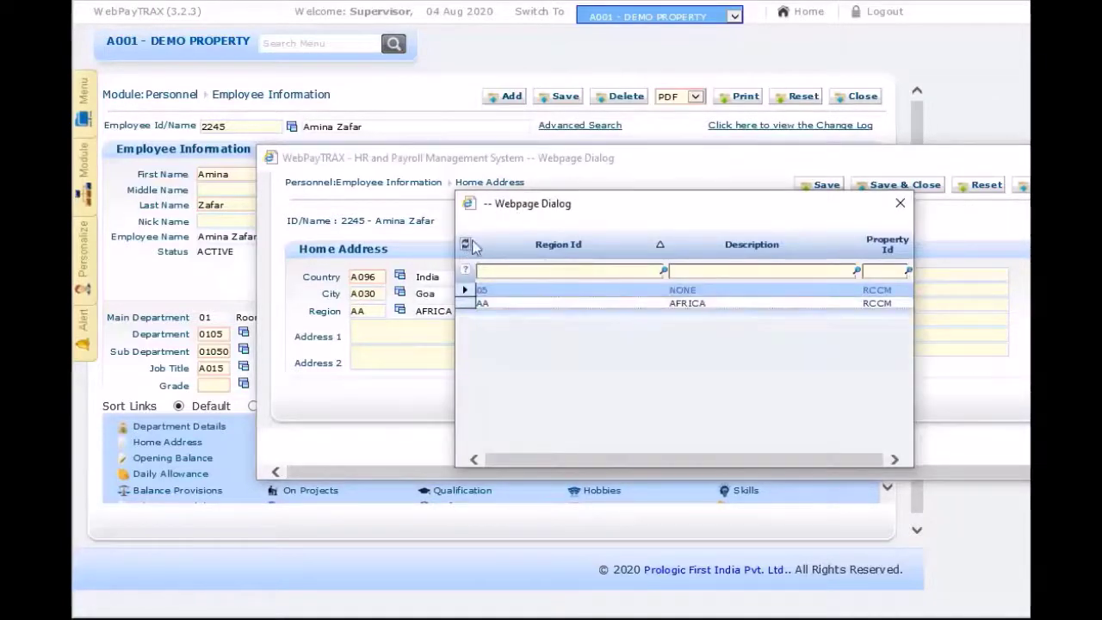
pyautogui.doubleClick(677, 291)
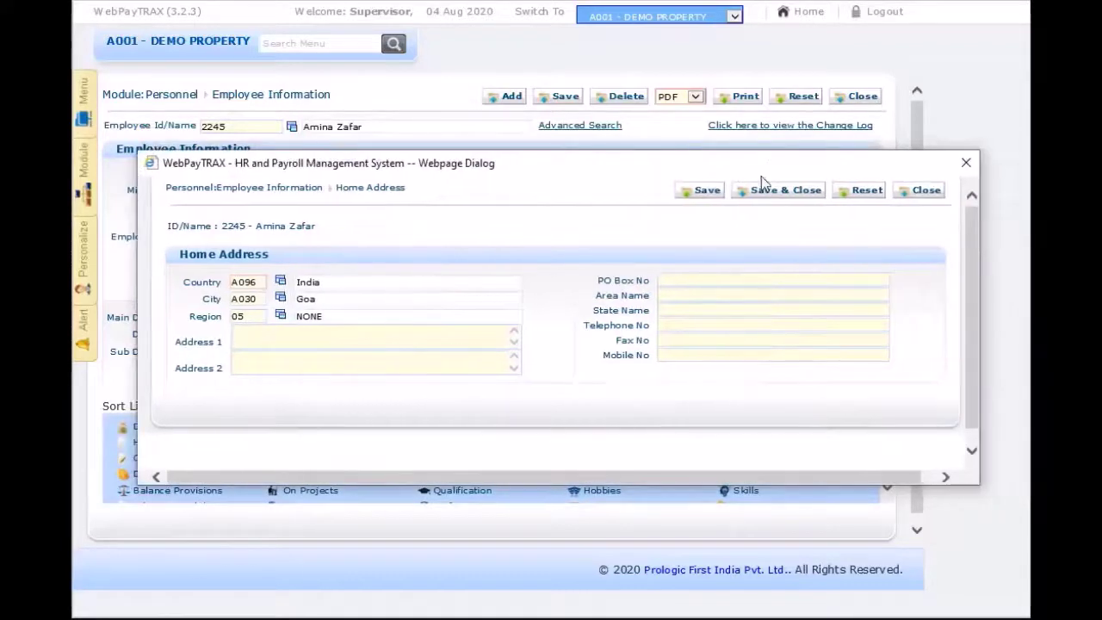
pyautogui.click(770, 189)
pyautogui.click(729, 428)
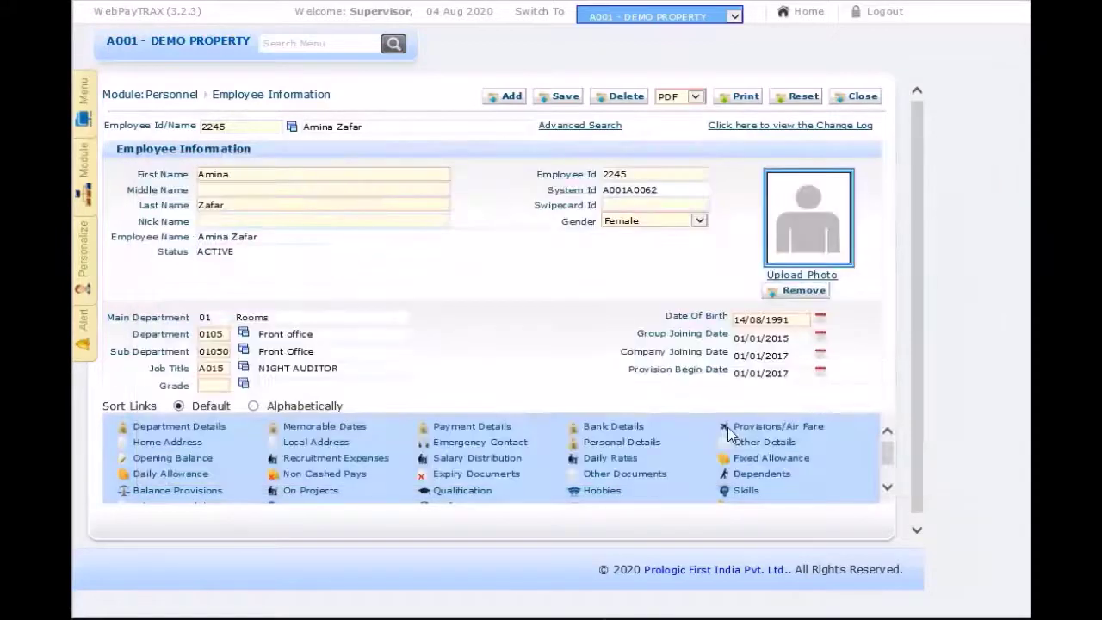
pyautogui.click(729, 428)
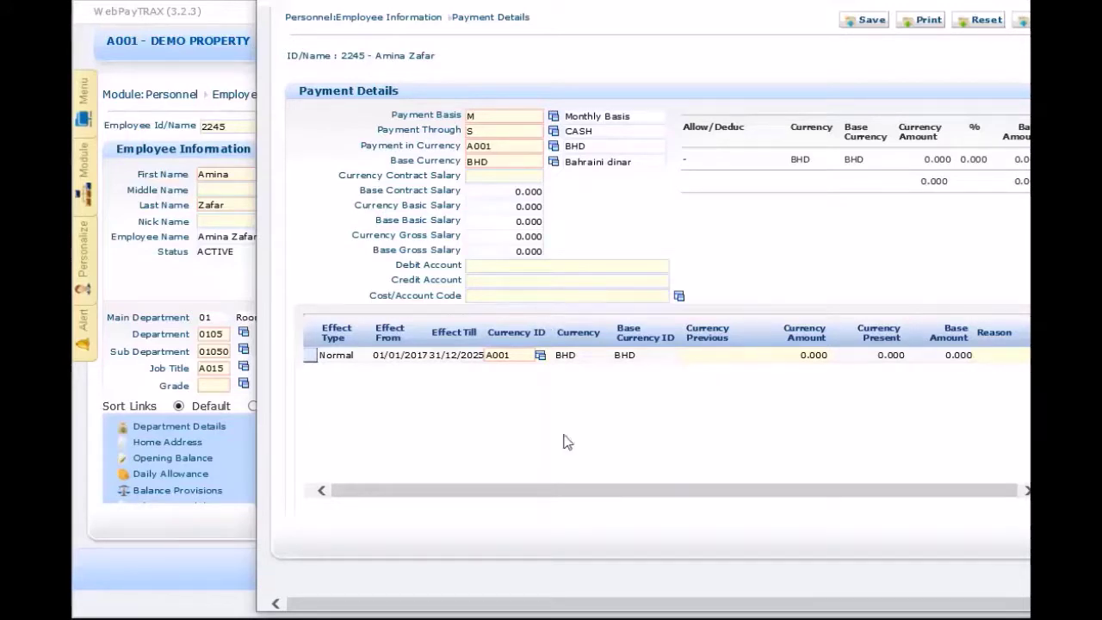
# Step: Set the Currency Amount of the Normal salary row to 500 in the Payment Details
pyautogui.click(761, 354)
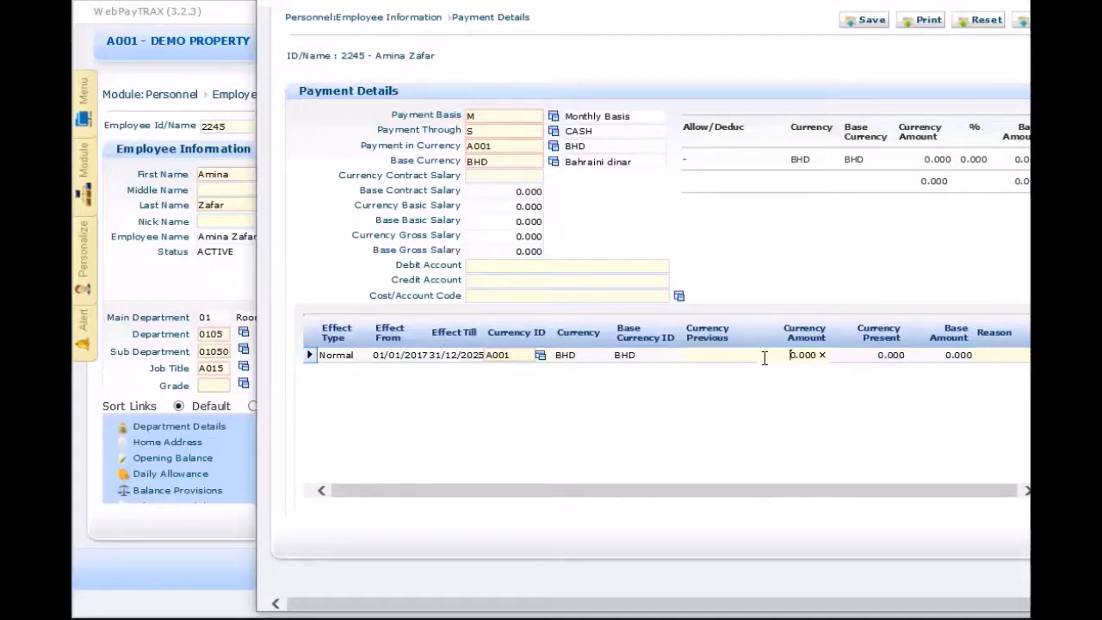
pyautogui.click(511, 161)
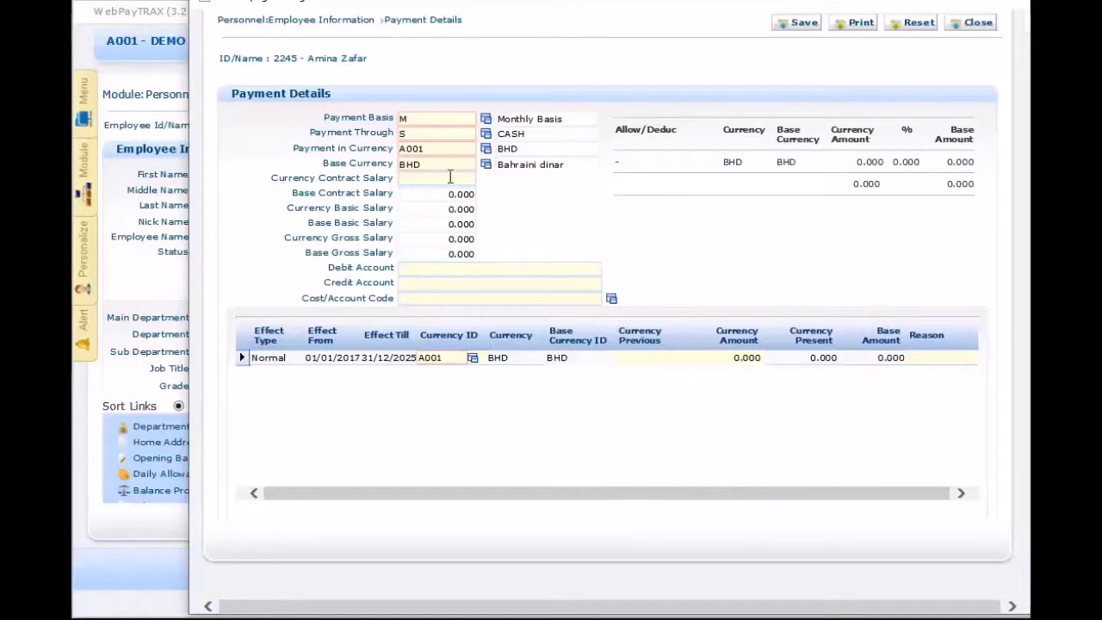
pyautogui.click(725, 360)
pyautogui.write('50')
pyautogui.click(660, 418)
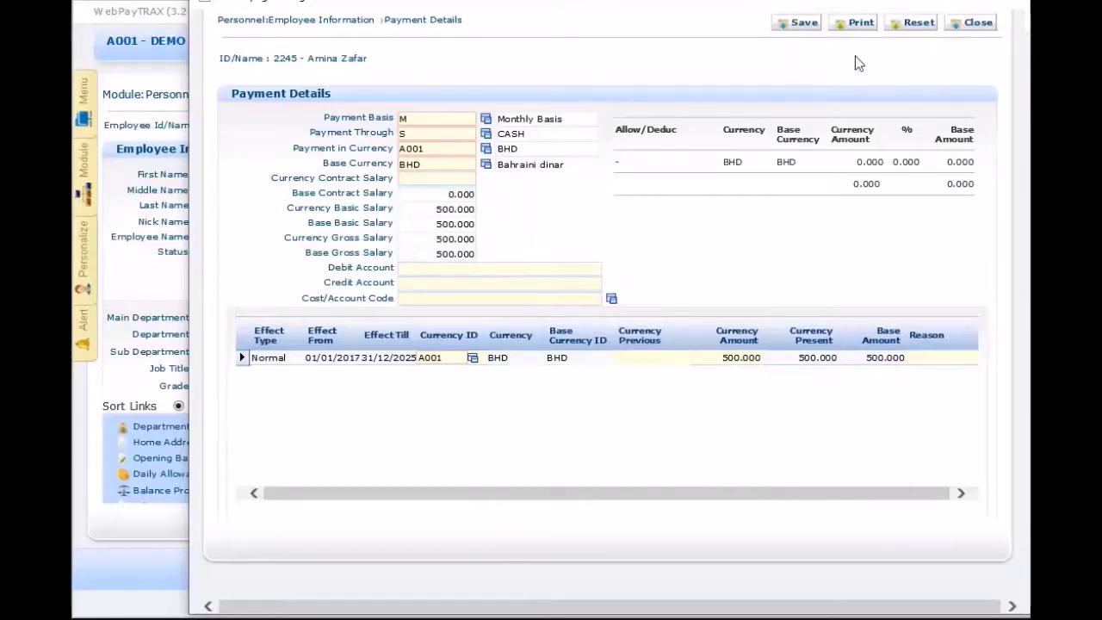
# Step: Choose M Monthly Basis as the payment basis and S CASH as the payment method from the full list
pyautogui.click(488, 120)
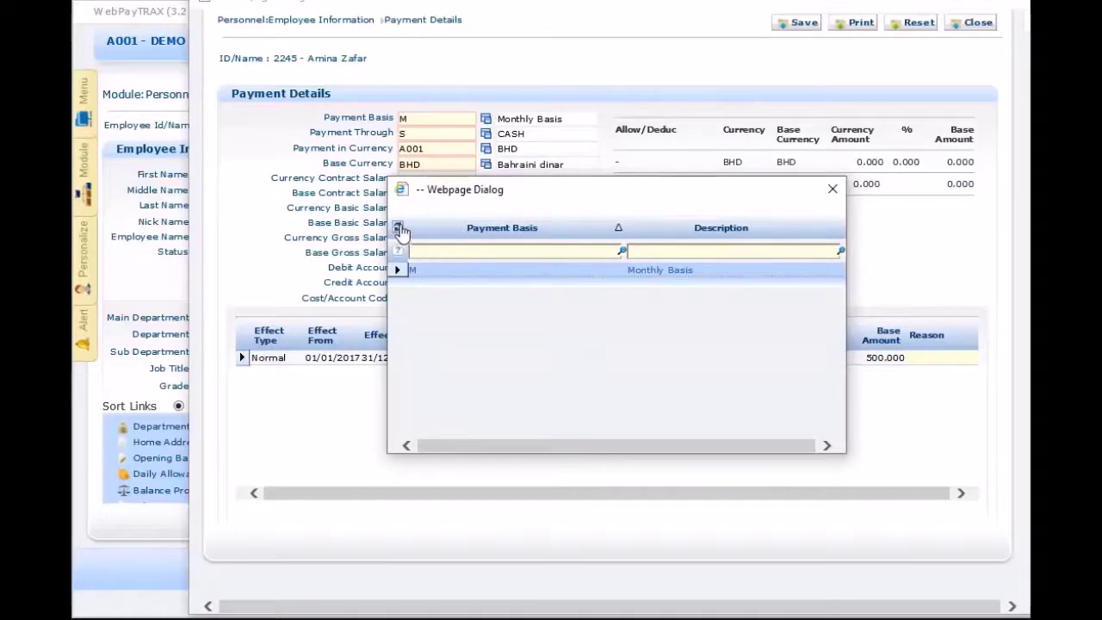
pyautogui.doubleClick(573, 274)
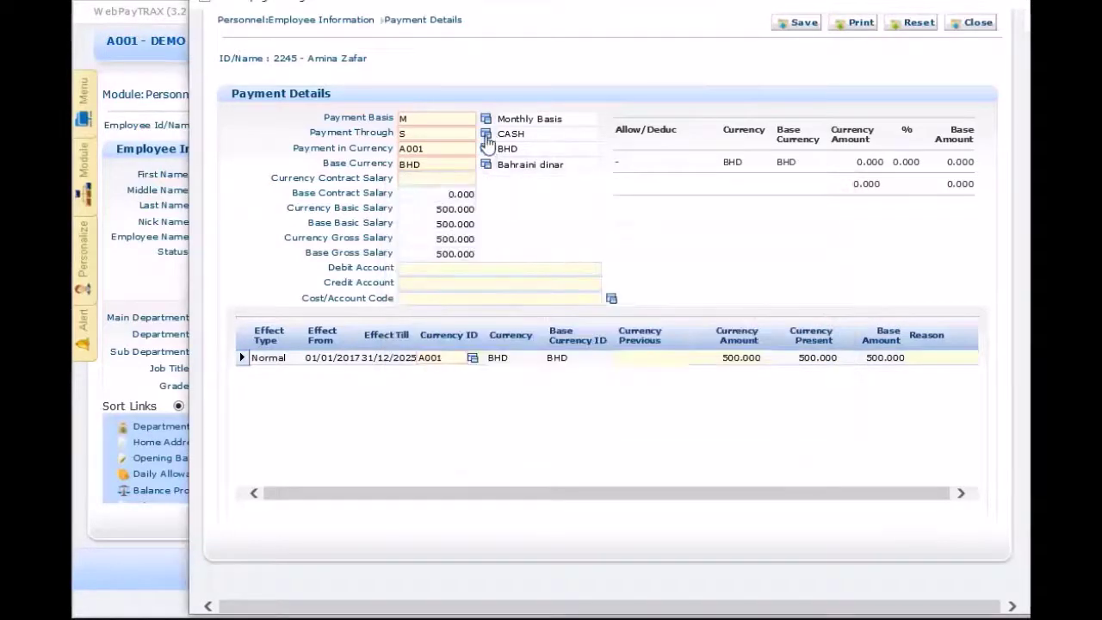
pyautogui.click(488, 133)
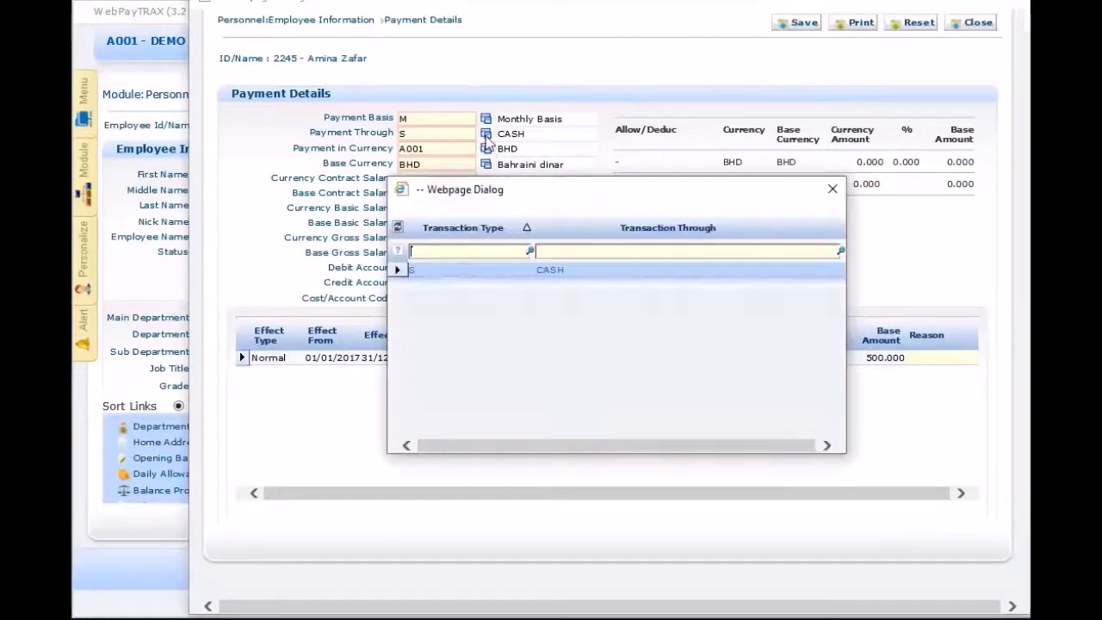
pyautogui.click(398, 226)
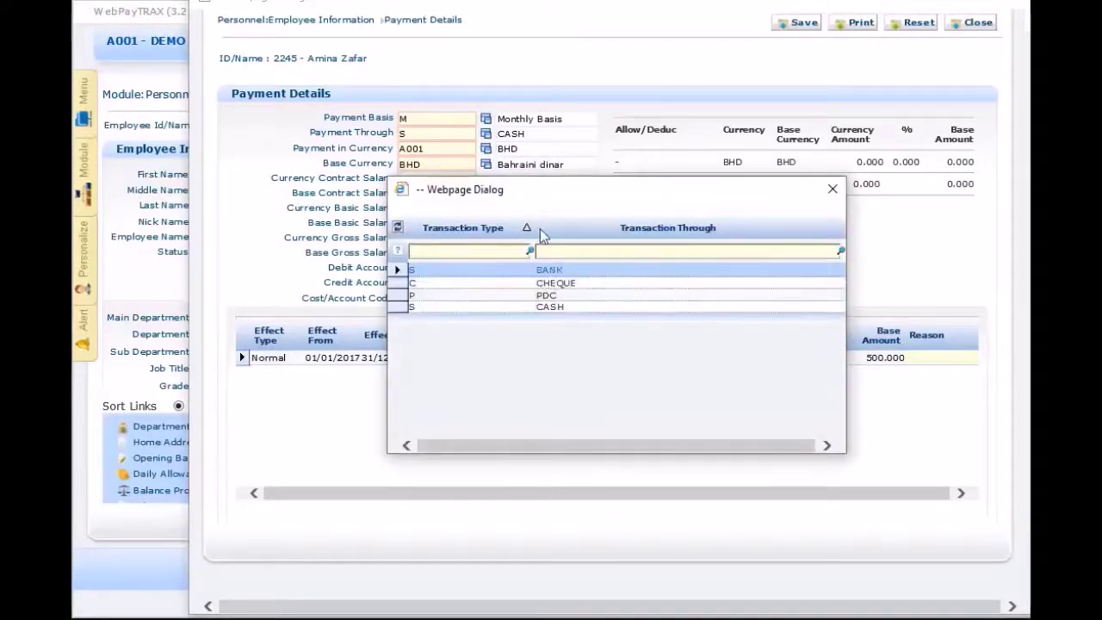
pyautogui.doubleClick(548, 309)
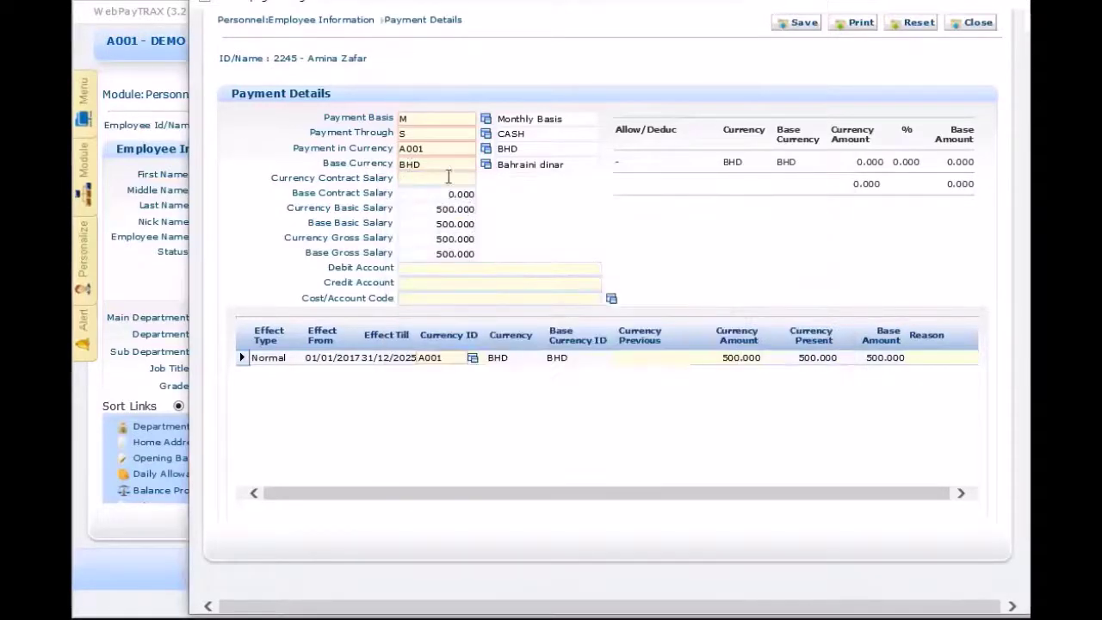
# Step: Choose A001 BHD as the payment currency, and save and close the Payment Details
pyautogui.click(485, 150)
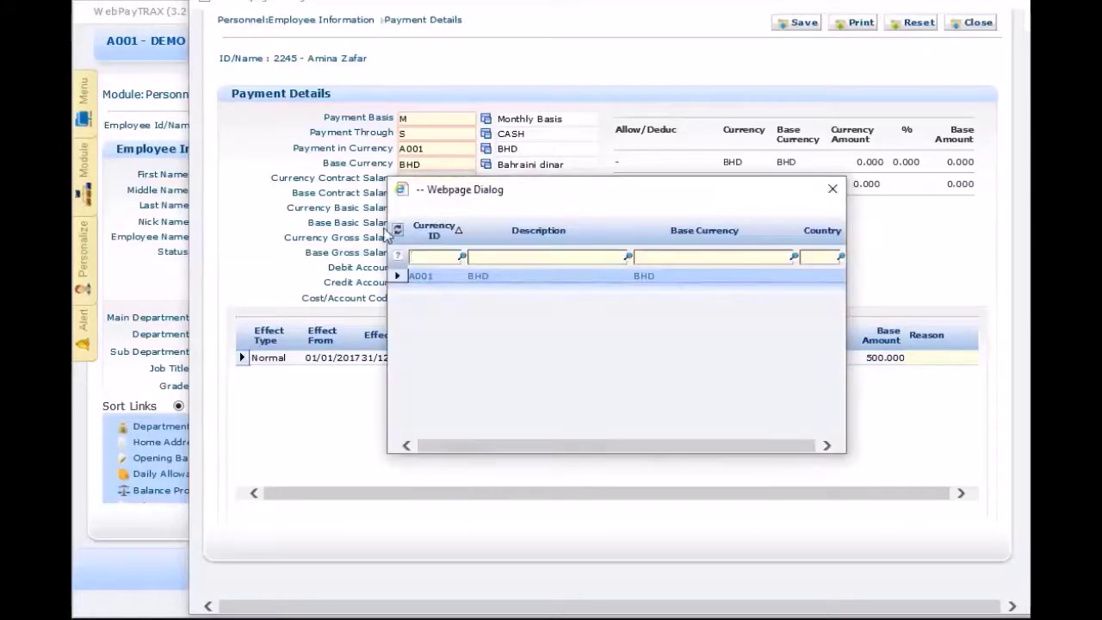
pyautogui.doubleClick(617, 276)
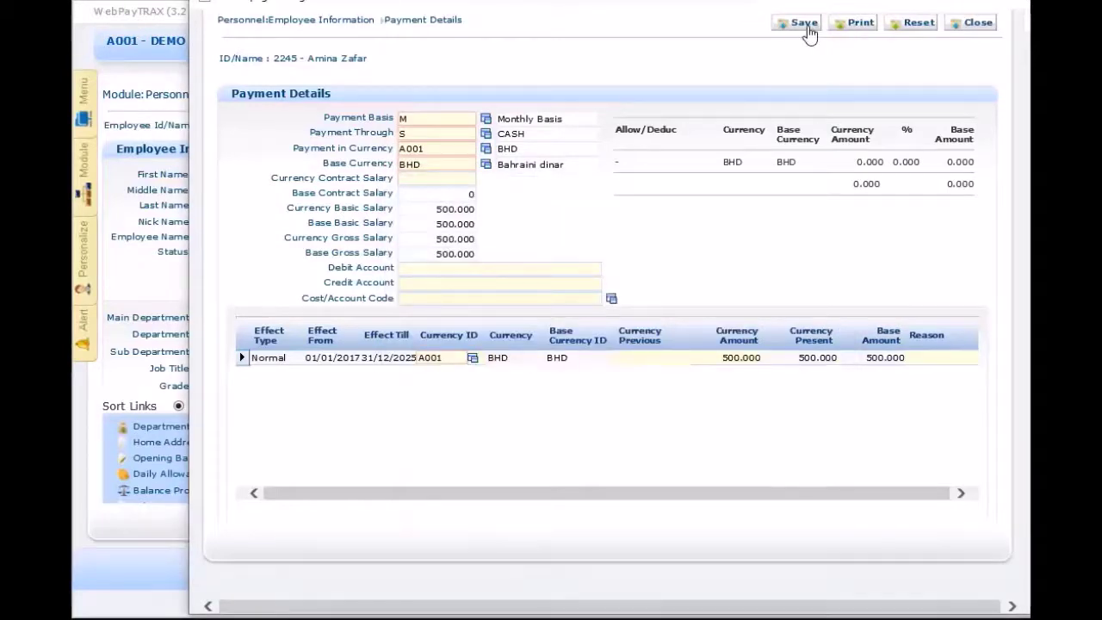
pyautogui.click(808, 32)
pyautogui.click(783, 415)
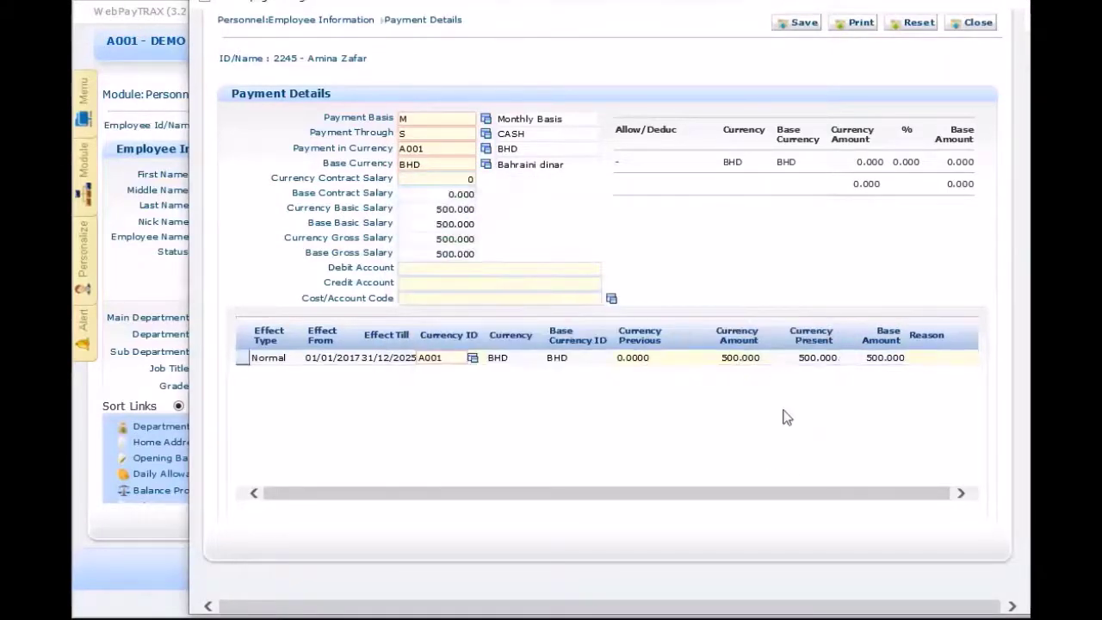
pyautogui.click(975, 23)
# Step: Open Fixed Allowance and enter payment type A ALLOWANCES with payment code A005 HOUSING, starting from 01/01/2017
pyautogui.click(310, 458)
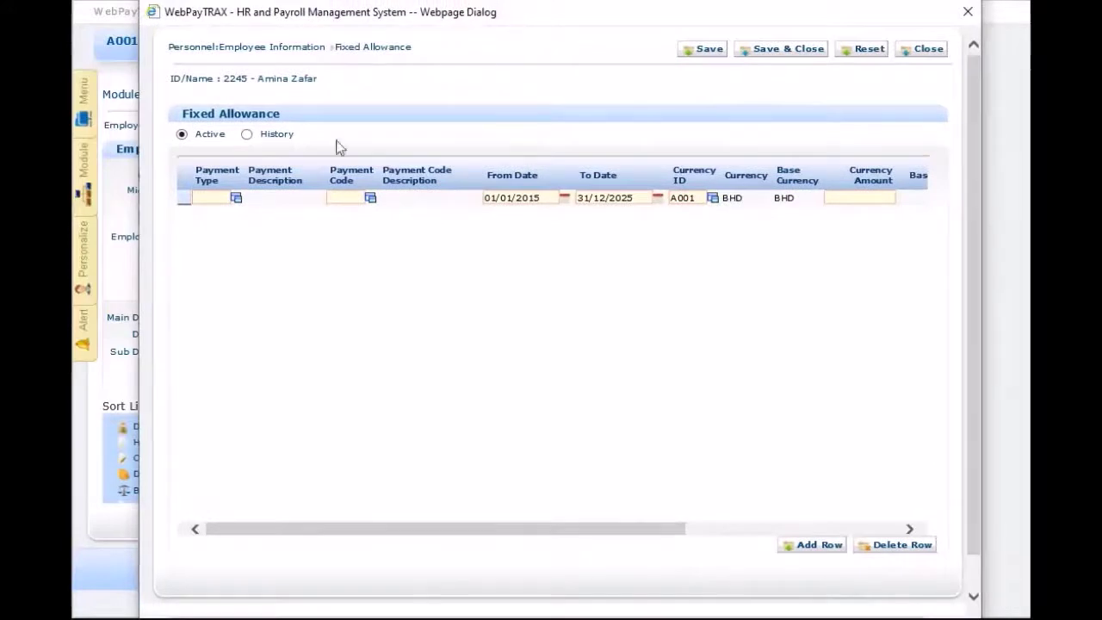
pyautogui.click(236, 200)
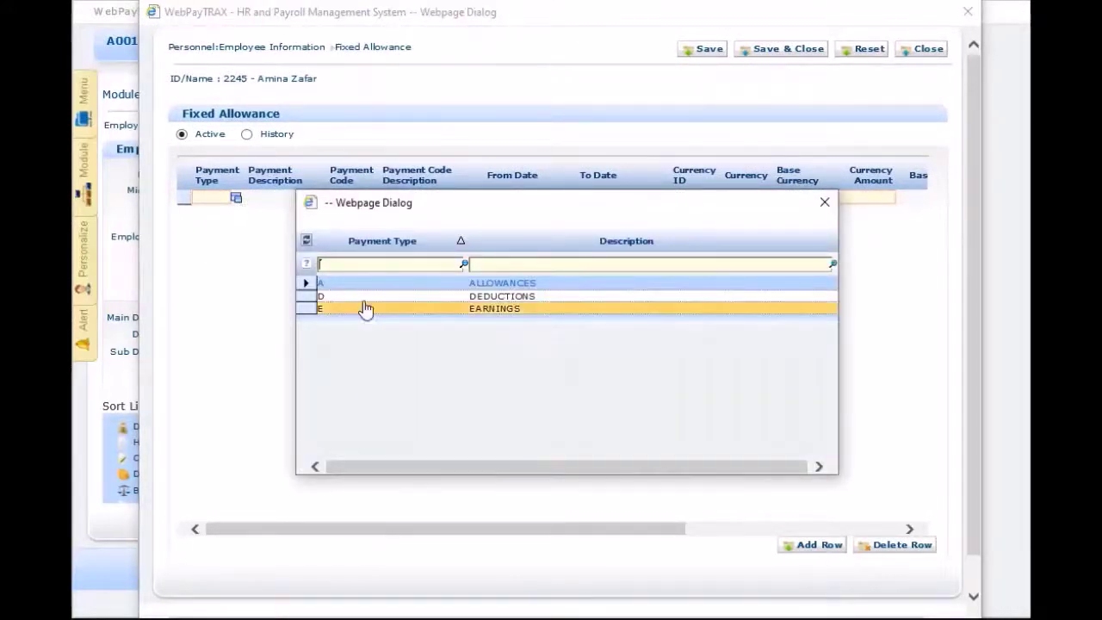
pyautogui.doubleClick(493, 291)
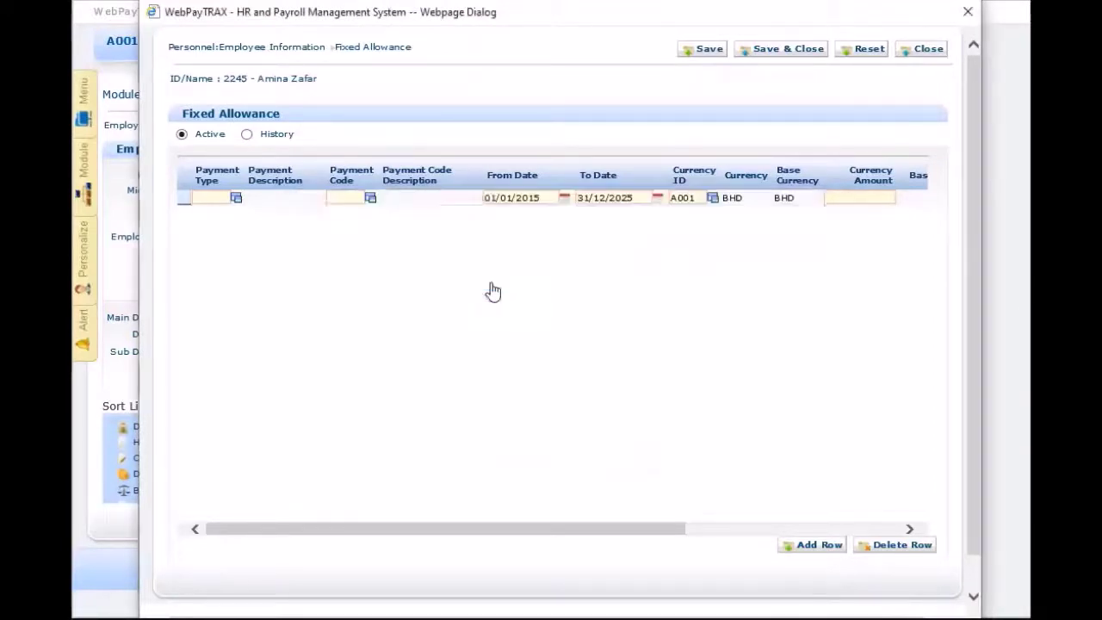
pyautogui.click(371, 198)
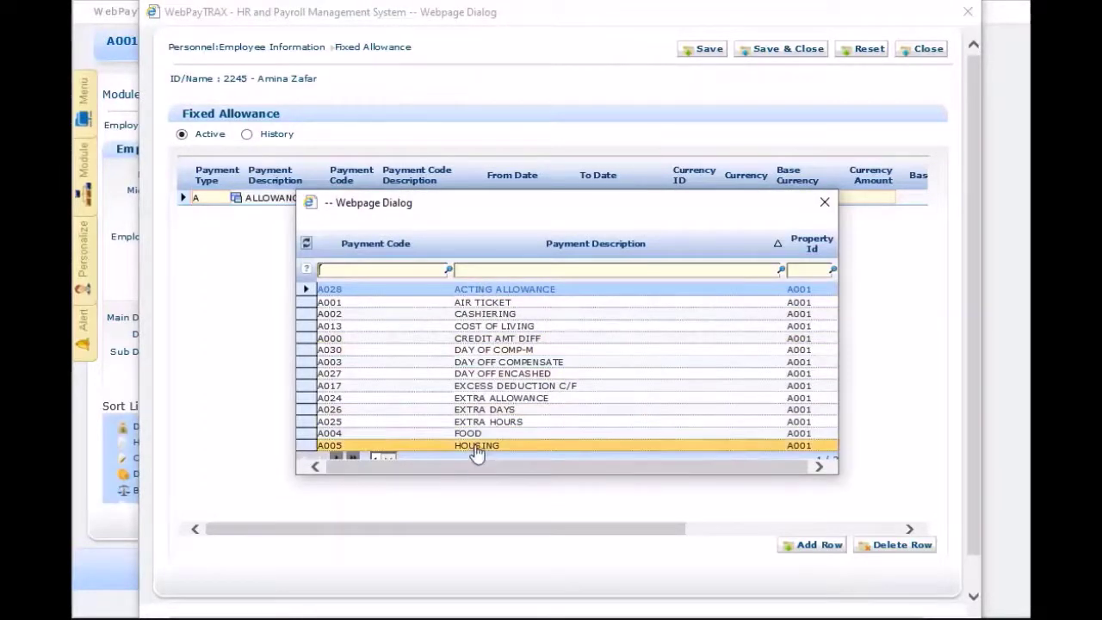
pyautogui.doubleClick(476, 447)
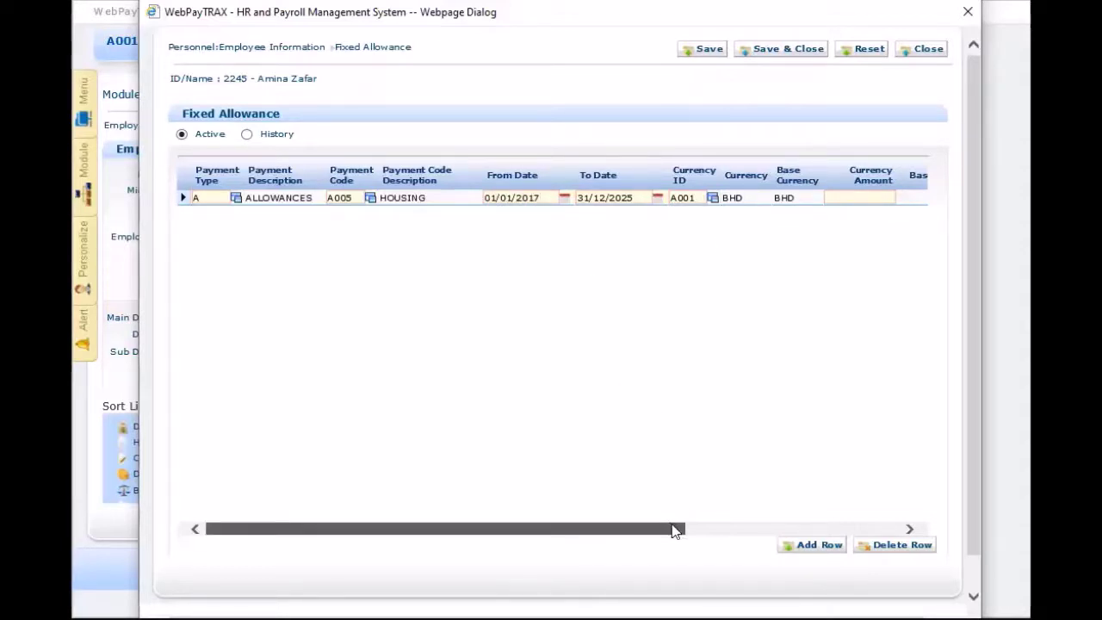
# Step: Set the housing allowance's Currency Amount to 200, and save and close the Fixed Allowance details
pyautogui.moveTo(677, 524); pyautogui.dragTo(735, 525)
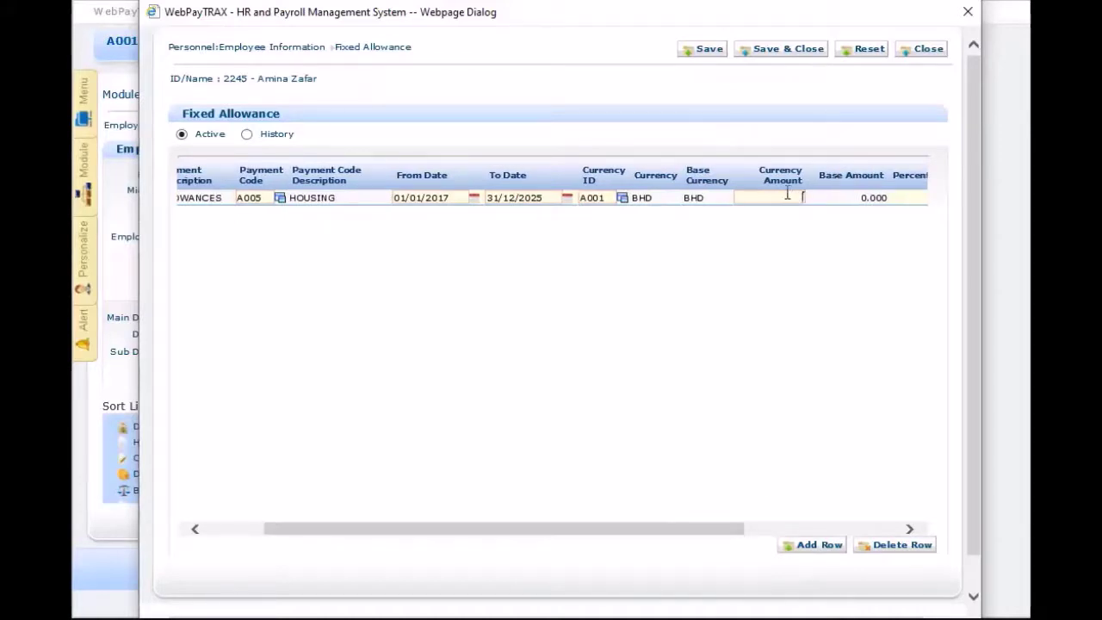
pyautogui.click(752, 338)
pyautogui.click(778, 50)
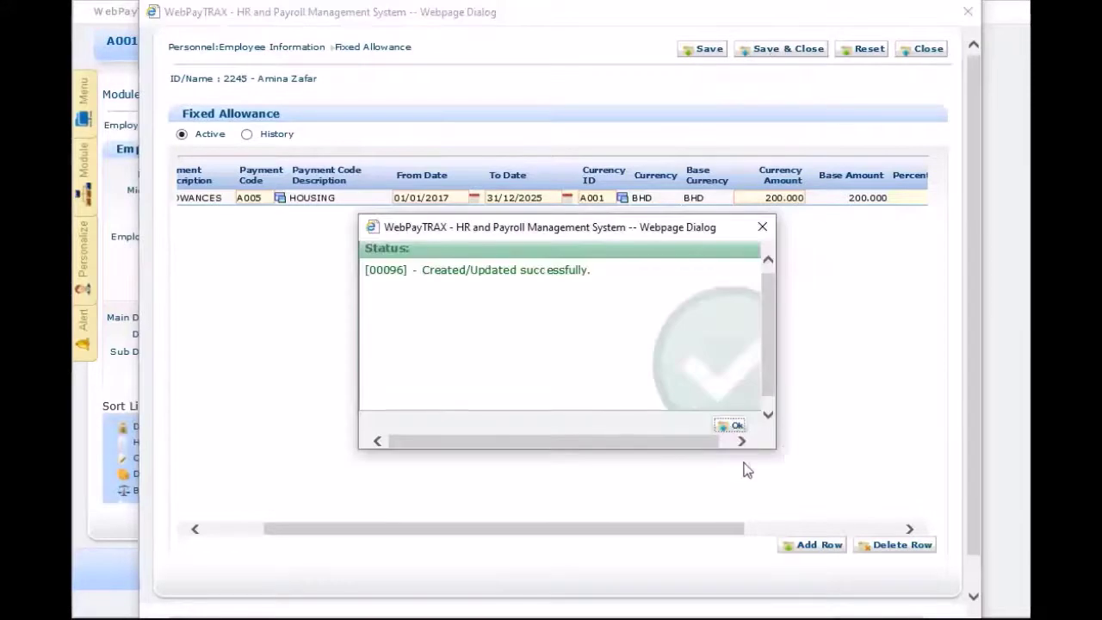
pyautogui.click(728, 424)
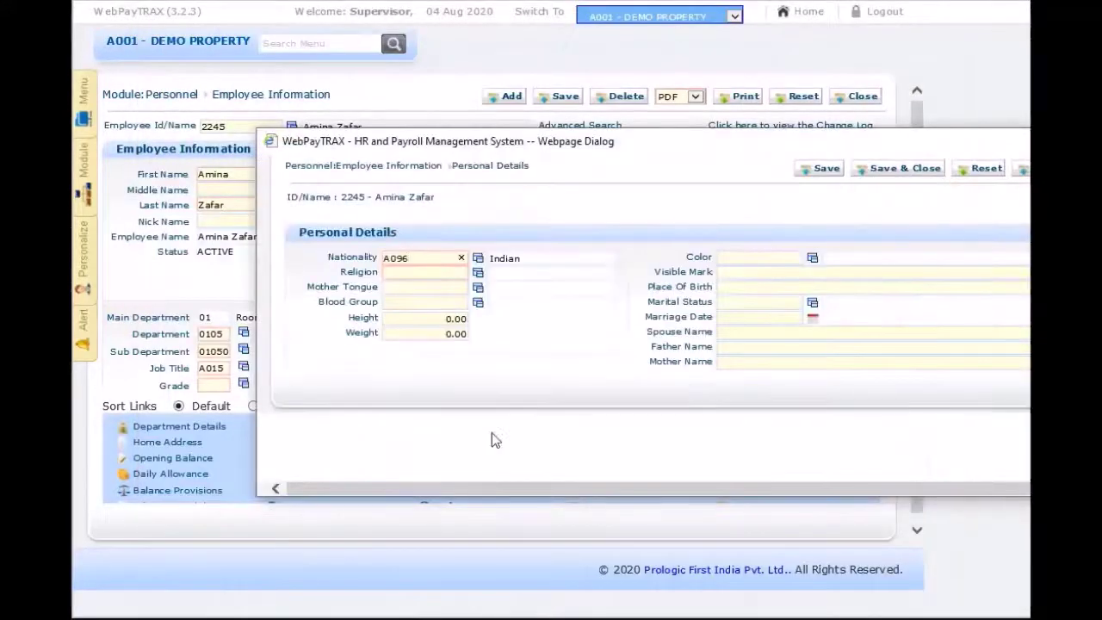
# Step: Set the religion to A007 ISLAM in the Personal Details, and save and close them
pyautogui.moveTo(702, 151); pyautogui.dragTo(529, 159)
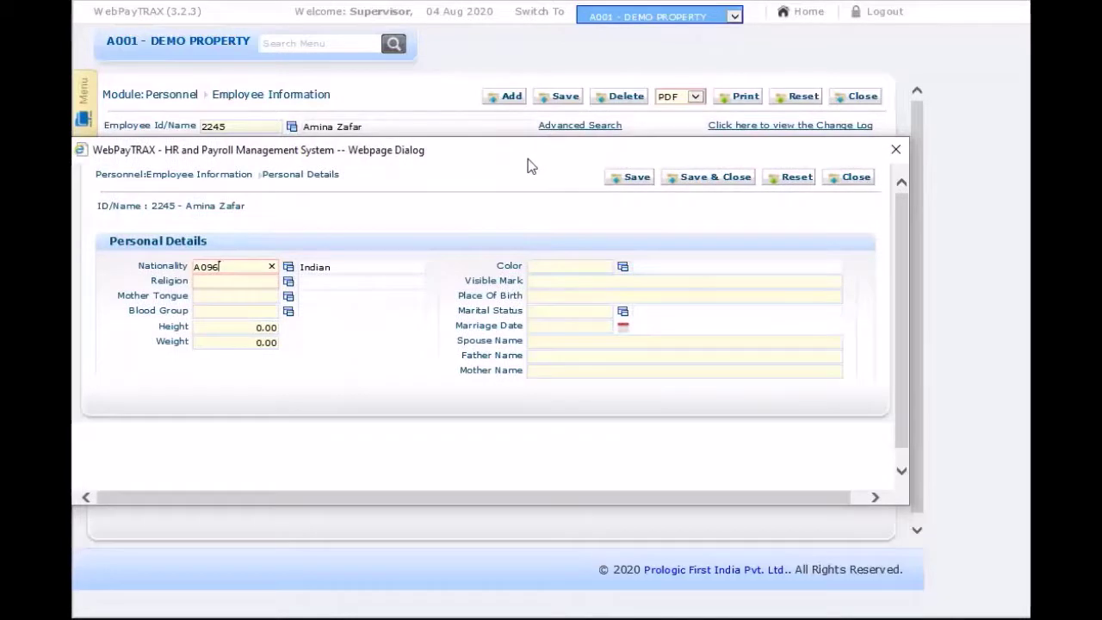
pyautogui.click(288, 281)
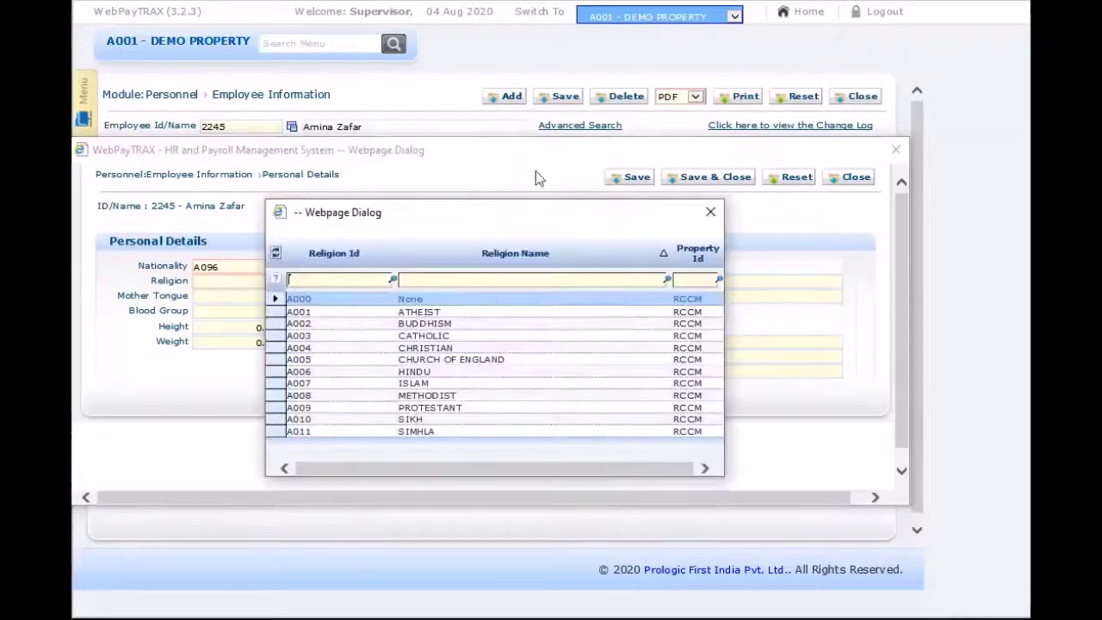
pyautogui.click(416, 395)
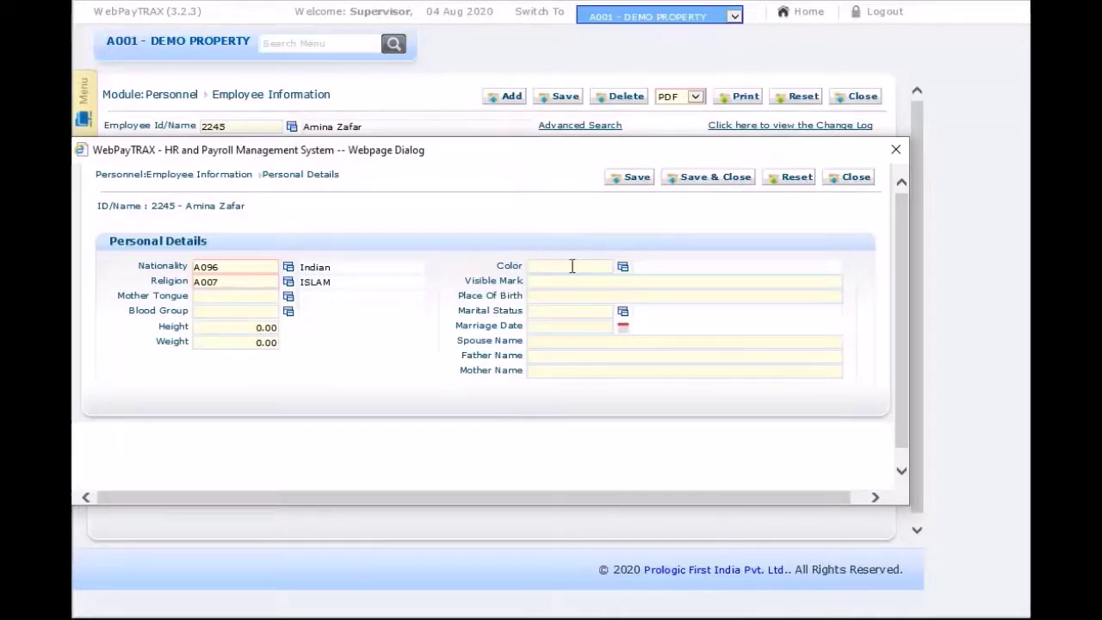
pyautogui.click(698, 176)
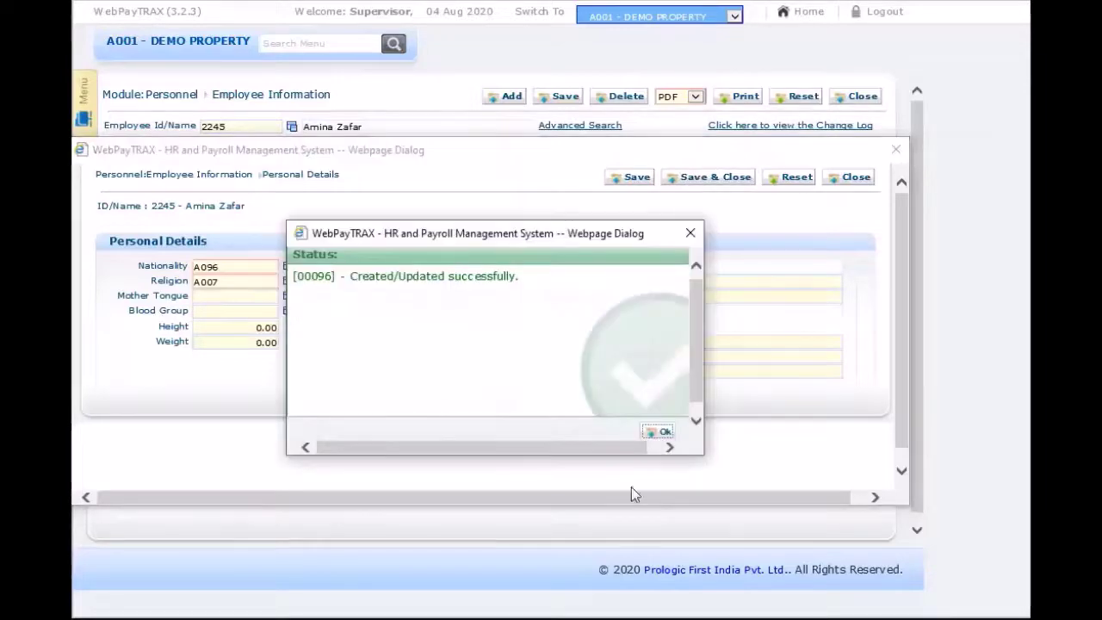
pyautogui.click(657, 431)
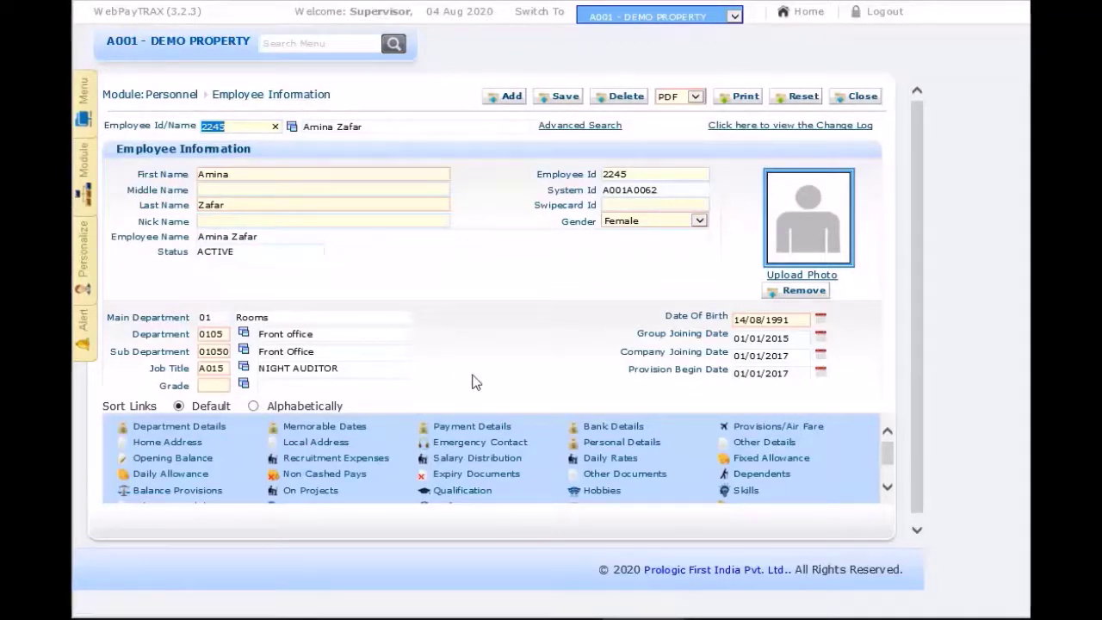
# Step: Upload webpaytrax.jpg from the Desktop as the employee's photo and save the employee record
pyautogui.click(803, 277)
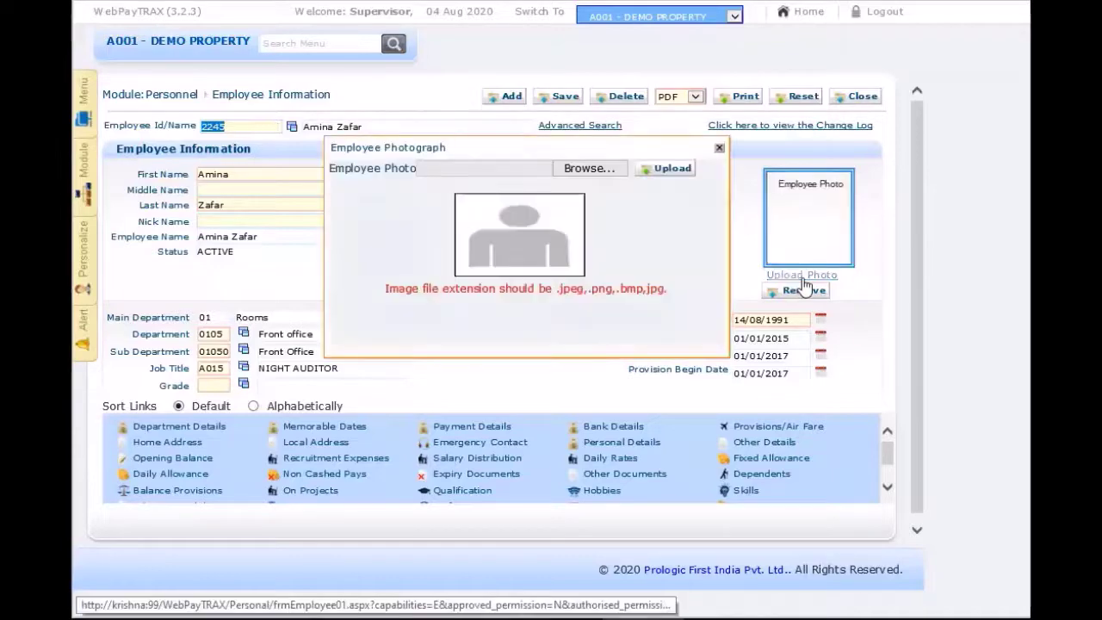
pyautogui.click(591, 168)
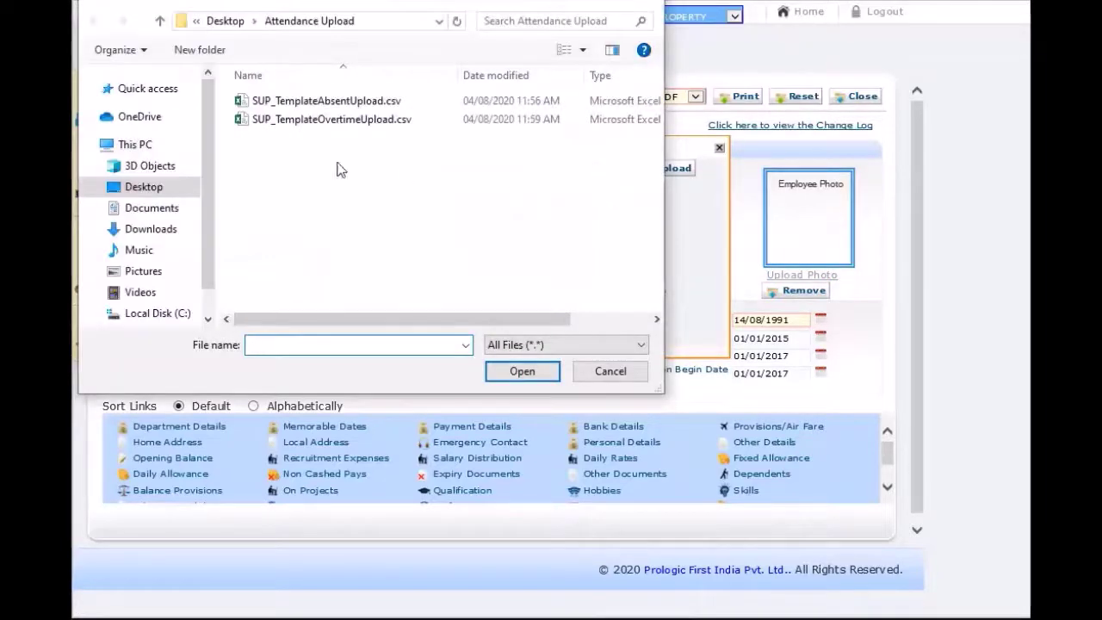
pyautogui.click(142, 190)
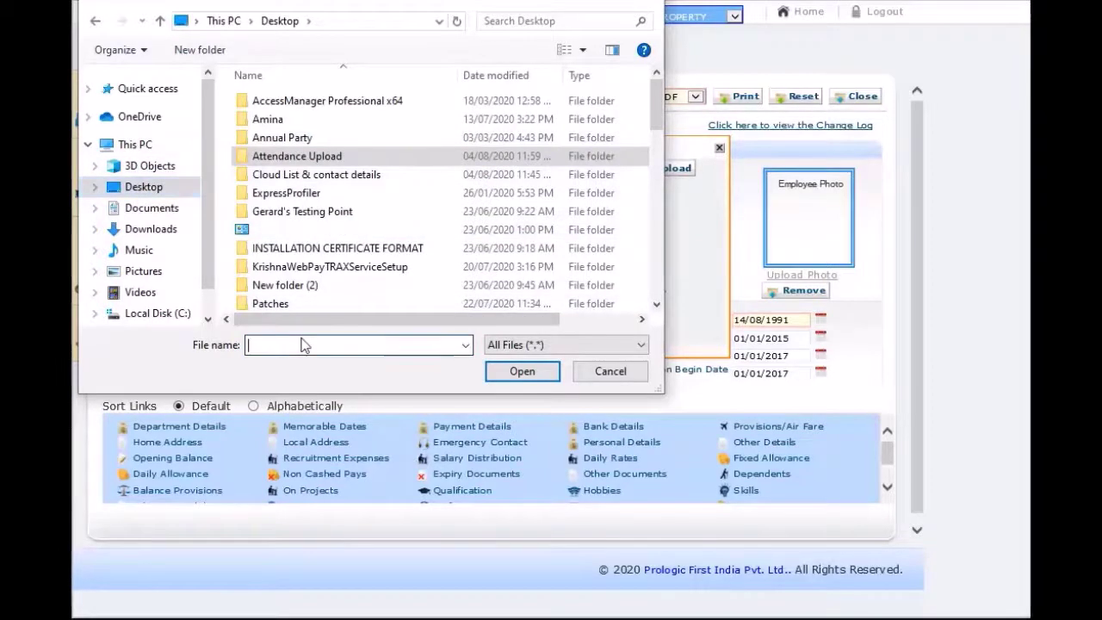
pyautogui.click(302, 345)
pyautogui.write('web')
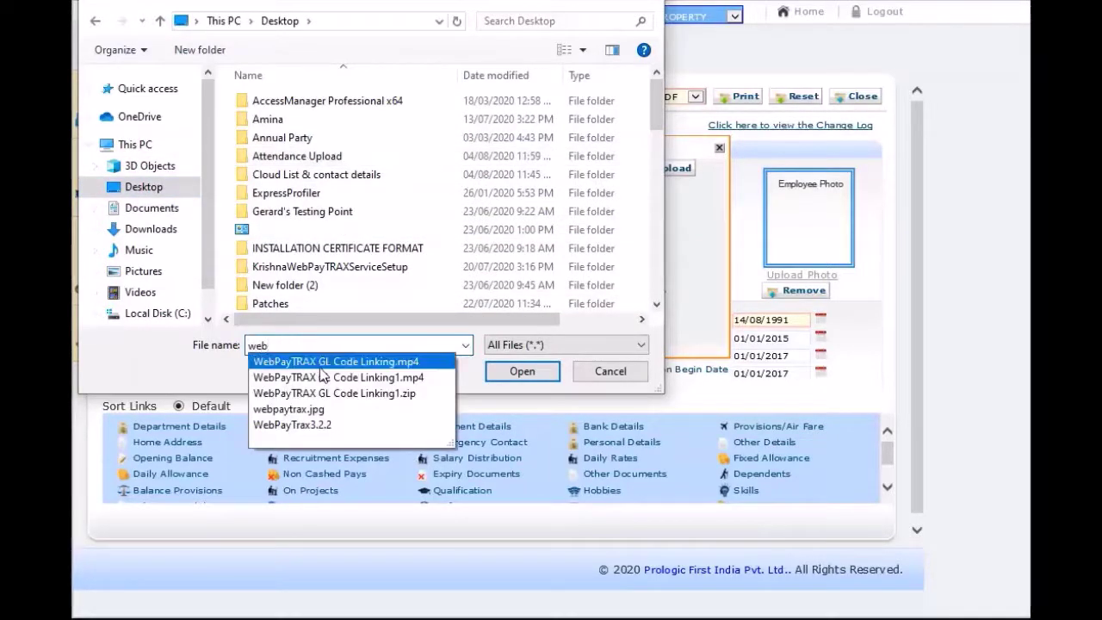
pyautogui.click(308, 411)
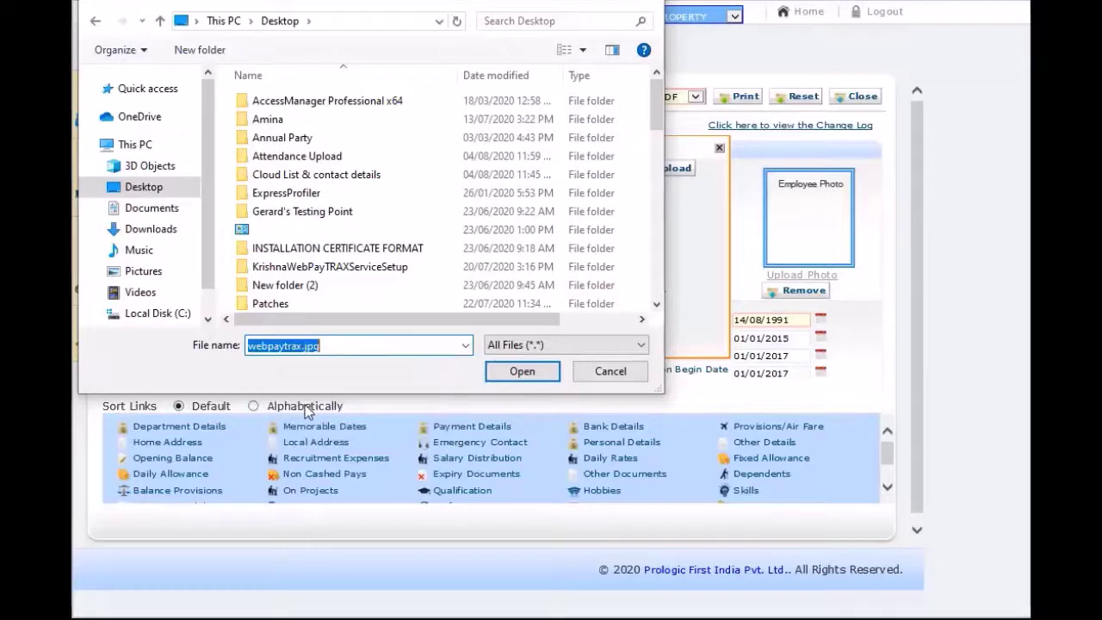
pyautogui.click(522, 371)
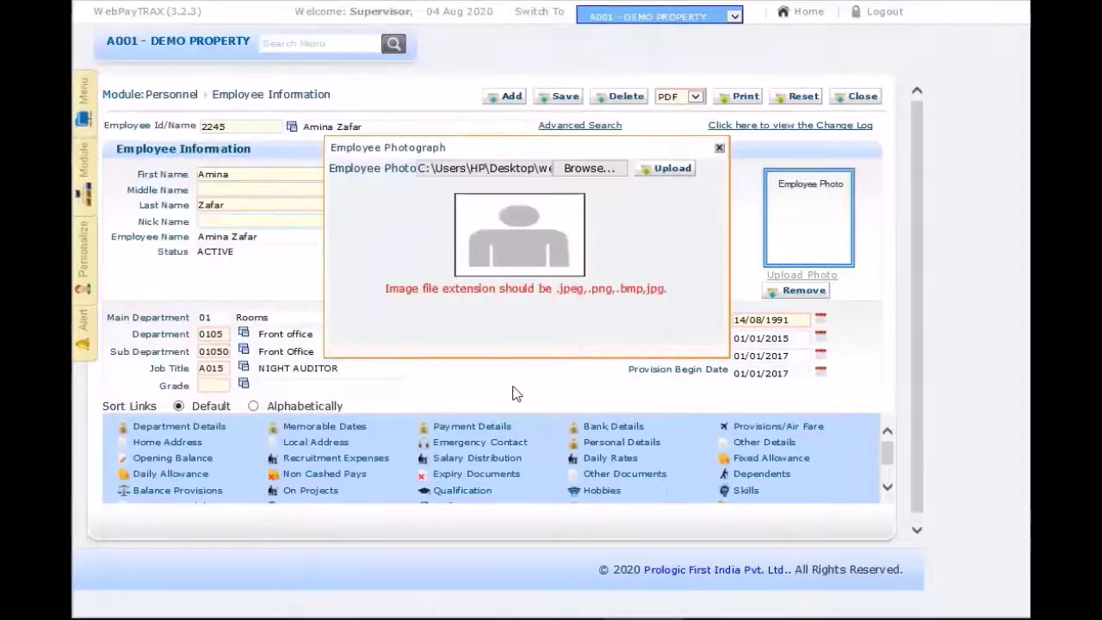
pyautogui.click(656, 169)
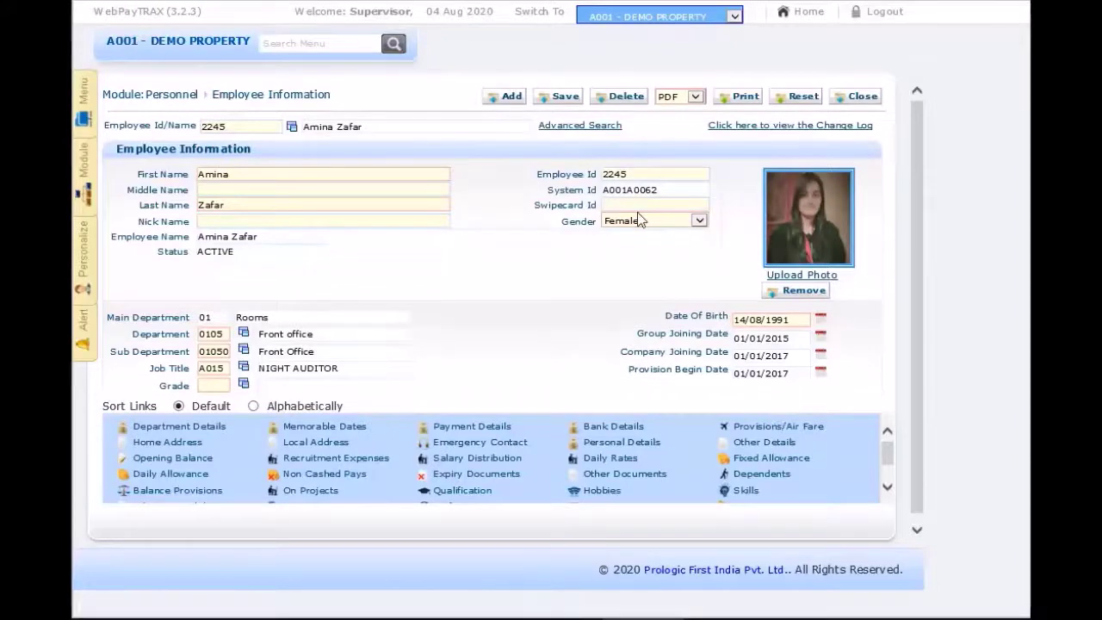
pyautogui.click(564, 96)
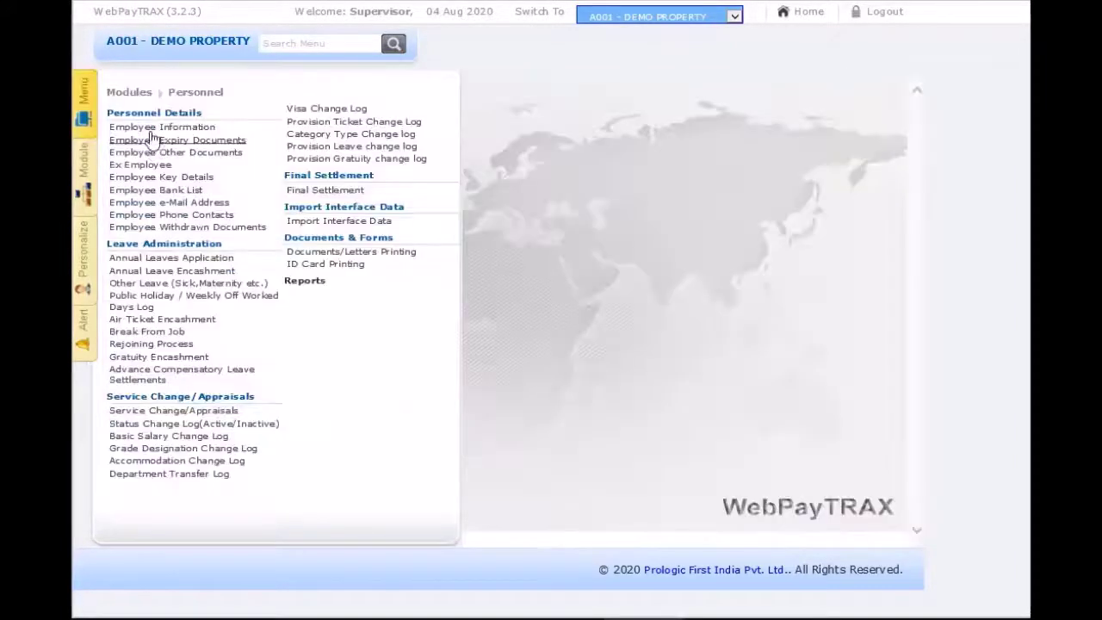
# Step: Reopen Employee Information and load the other existing employee record by its employee ID
pyautogui.click(155, 124)
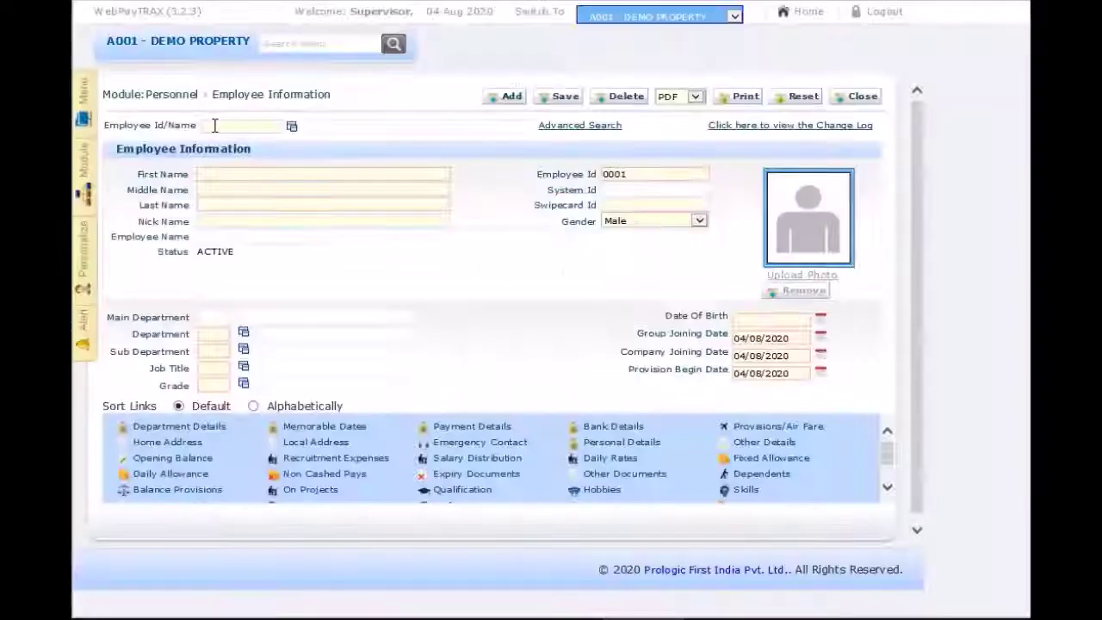
pyautogui.click(212, 128)
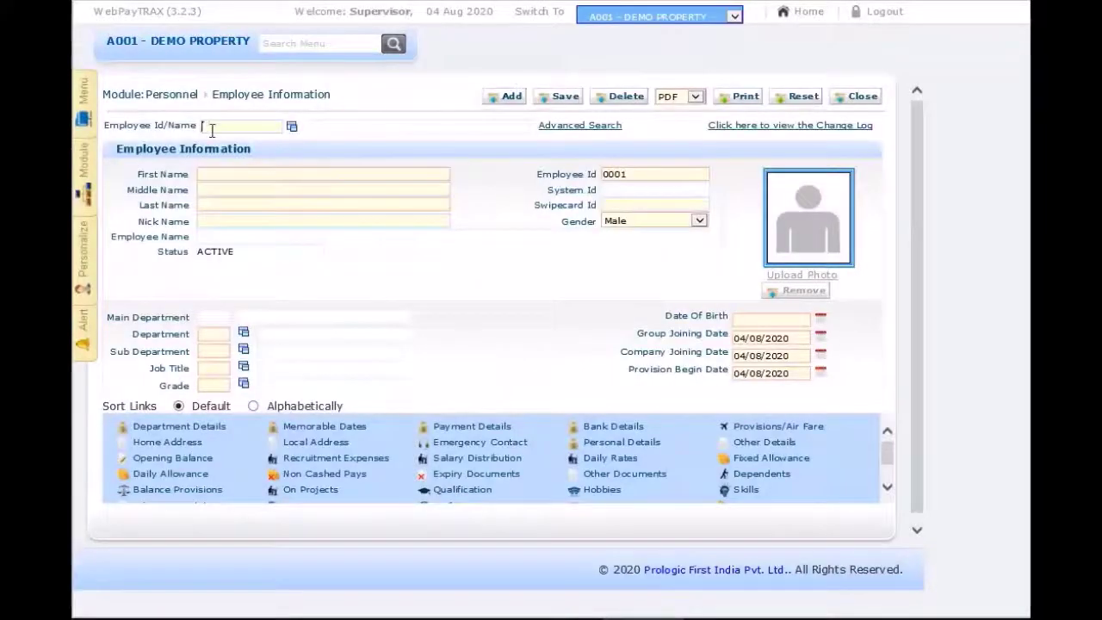
pyautogui.write('1234')
pyautogui.press('Return')
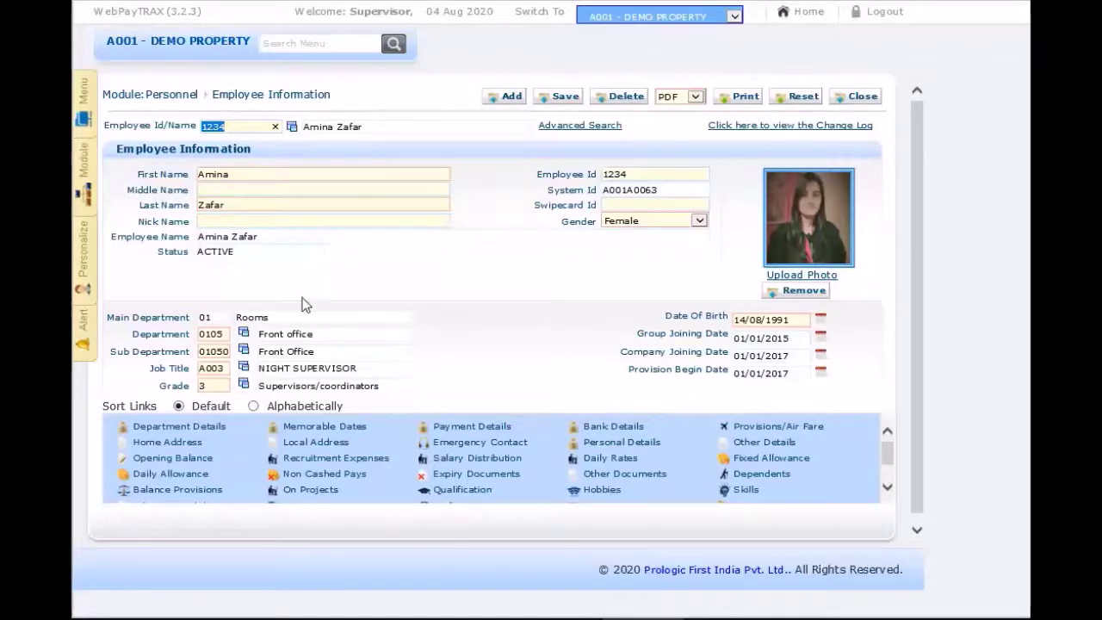
# Step: Review the loaded employee's Memorable Dates, including day off, shift and probation end, and close them
pyautogui.scroll(-1, 294, 281)
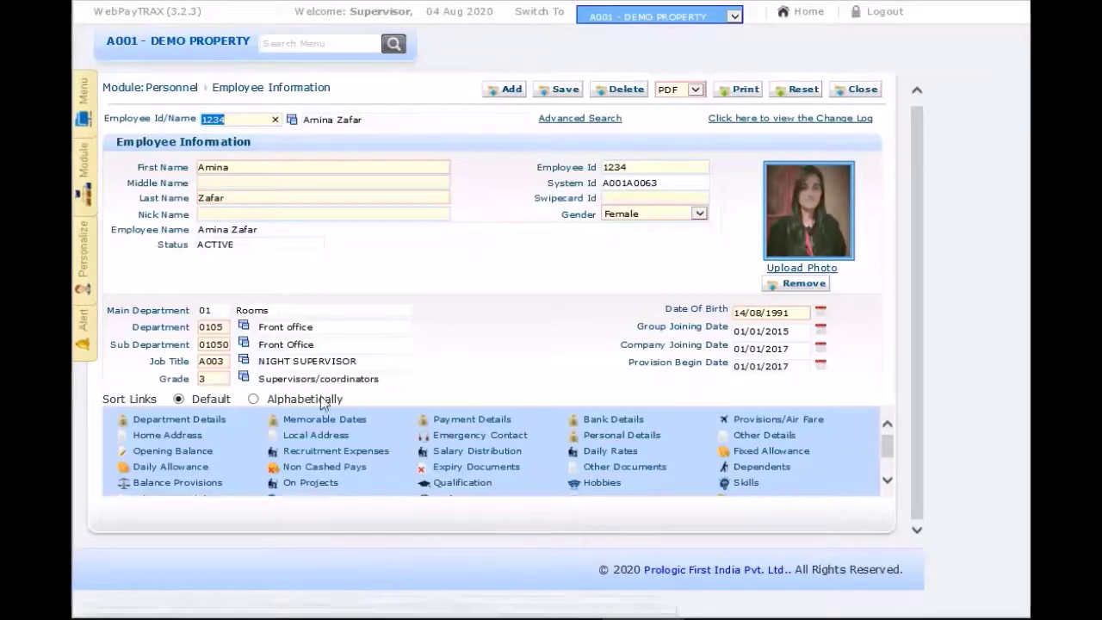
pyautogui.click(324, 420)
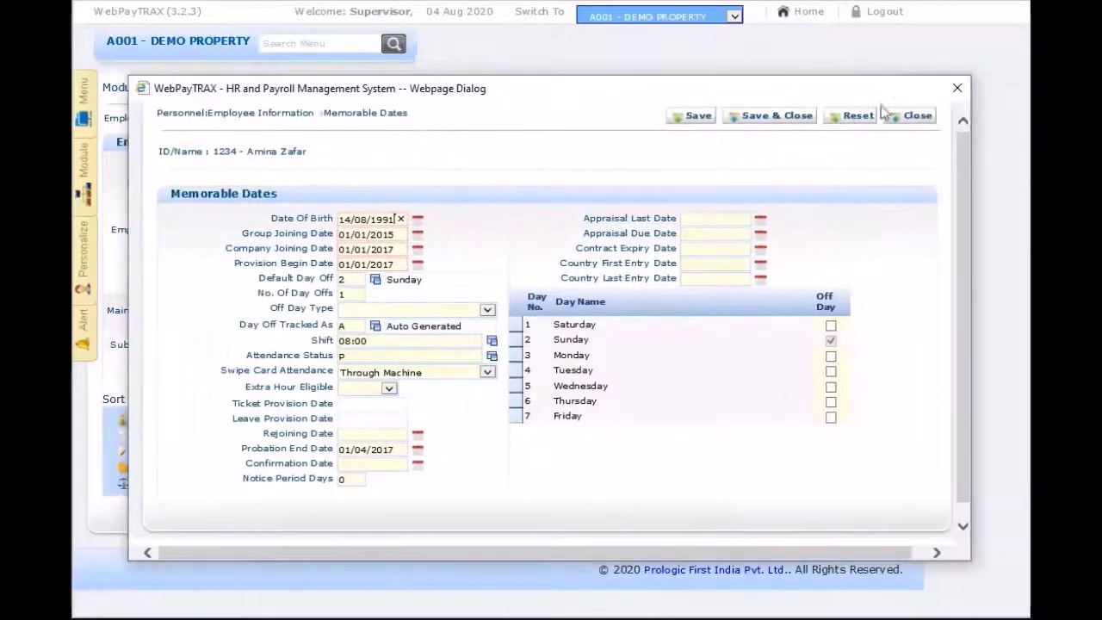
pyautogui.click(905, 112)
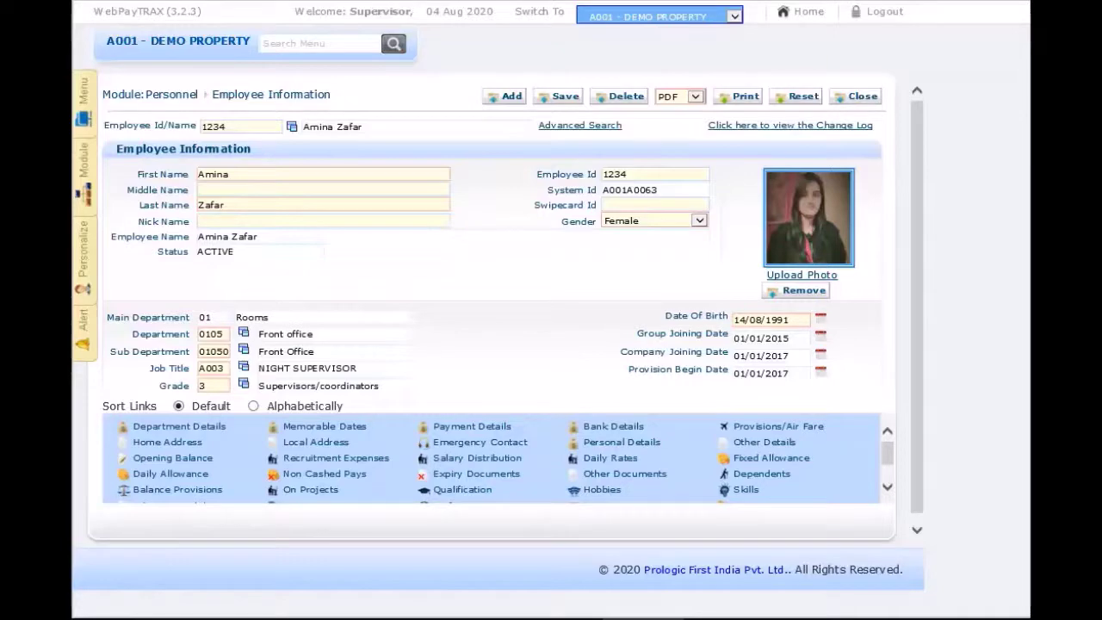
# Step: Review the employee's Department Details and Payment Details, closing each without changes
pyautogui.click(205, 426)
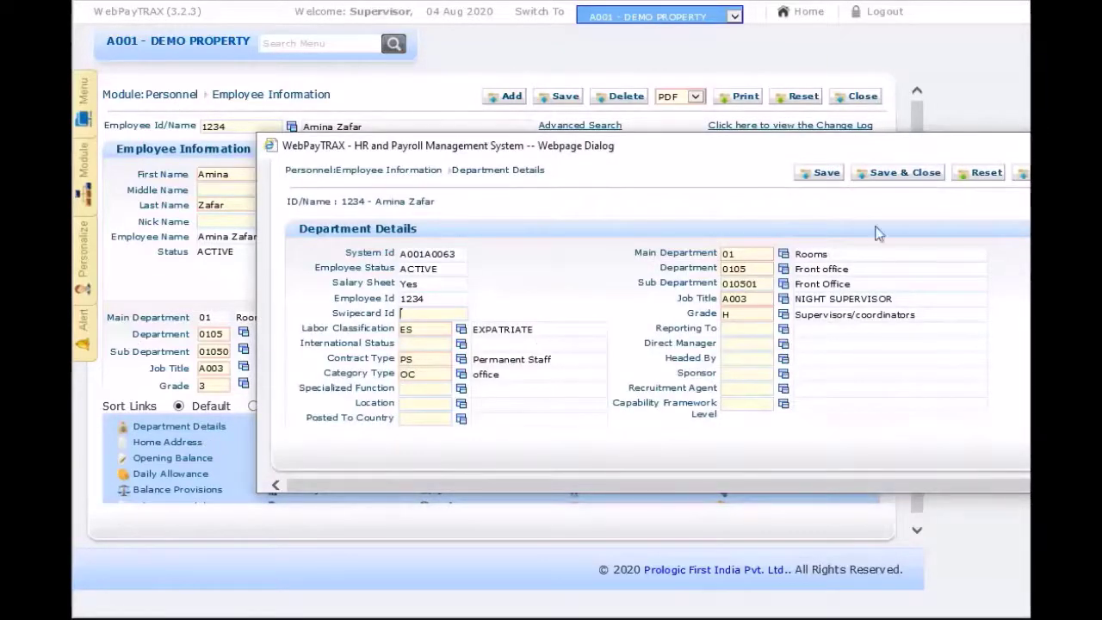
pyautogui.moveTo(951, 147); pyautogui.dragTo(789, 156)
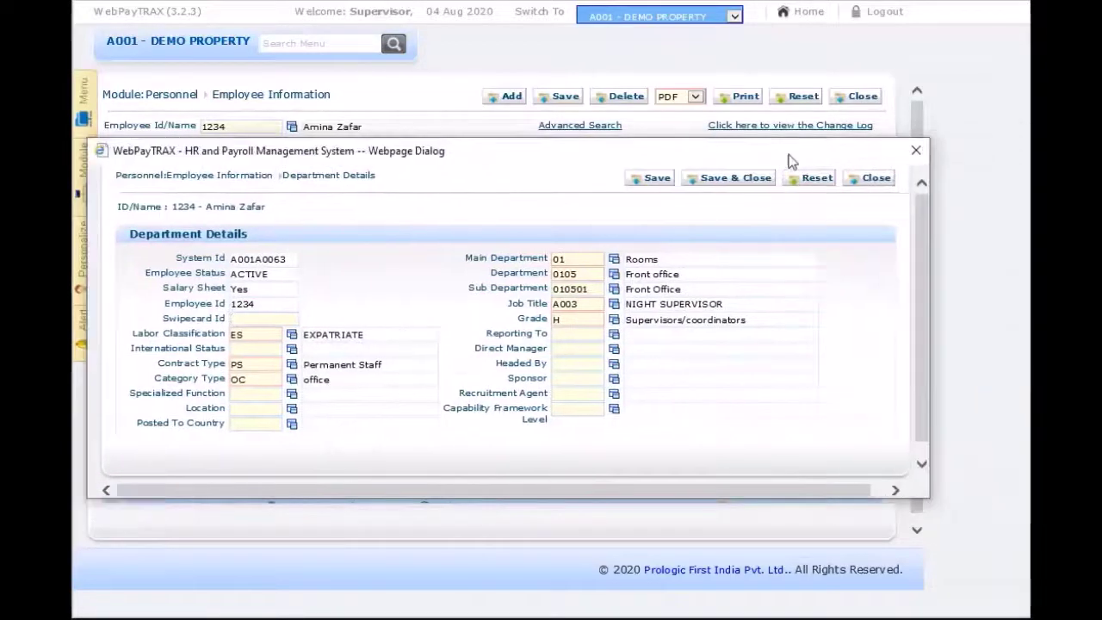
pyautogui.click(871, 180)
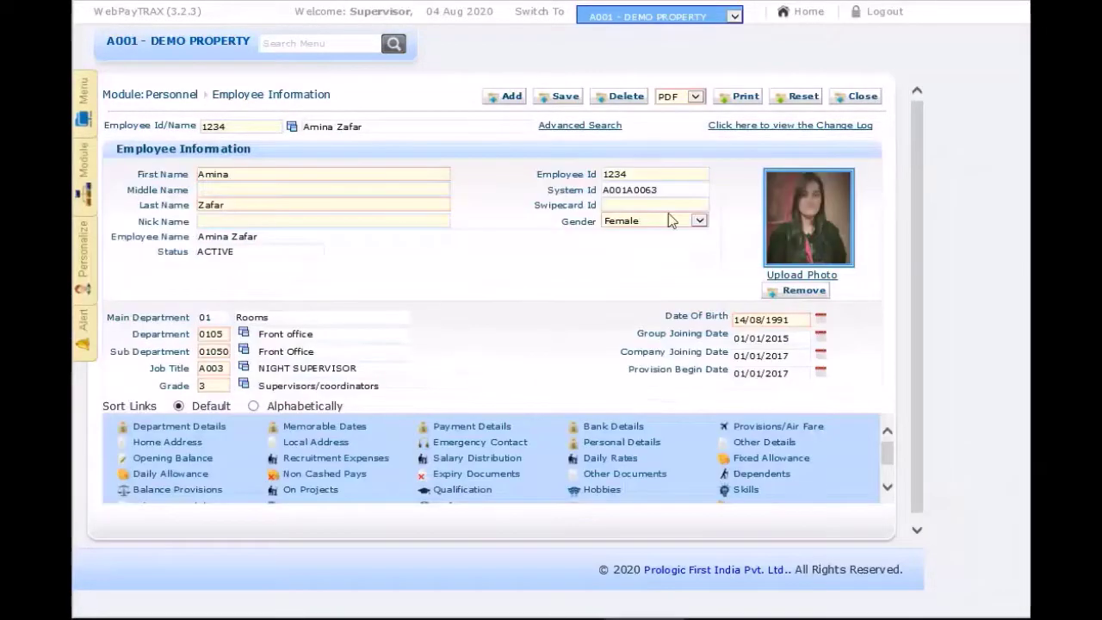
pyautogui.click(172, 430)
pyautogui.moveTo(711, 163); pyautogui.dragTo(561, 161)
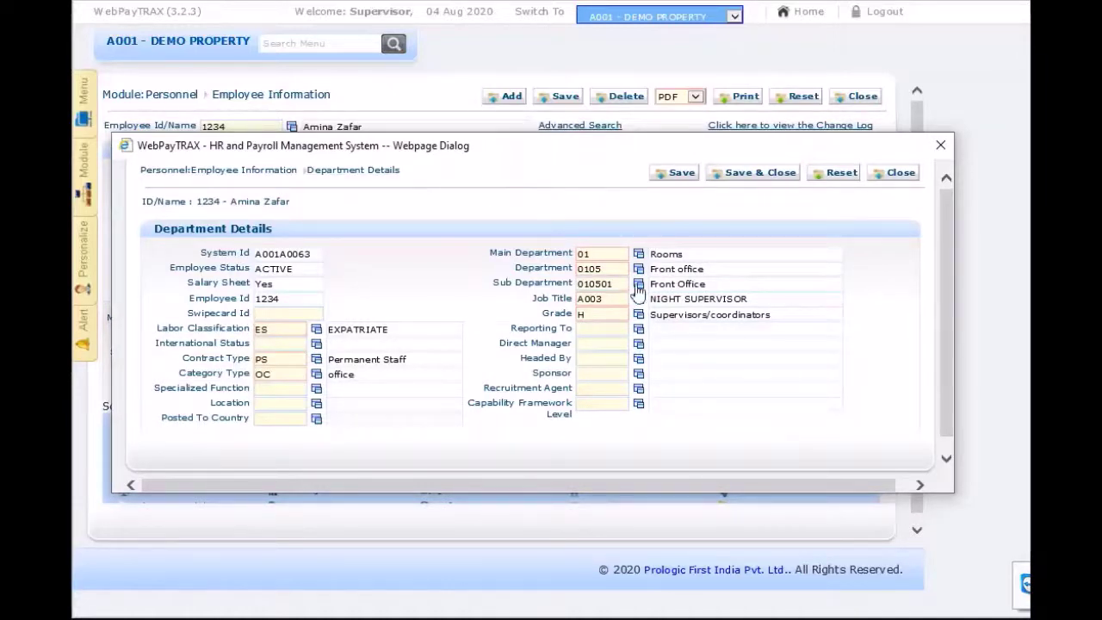
pyautogui.click(883, 176)
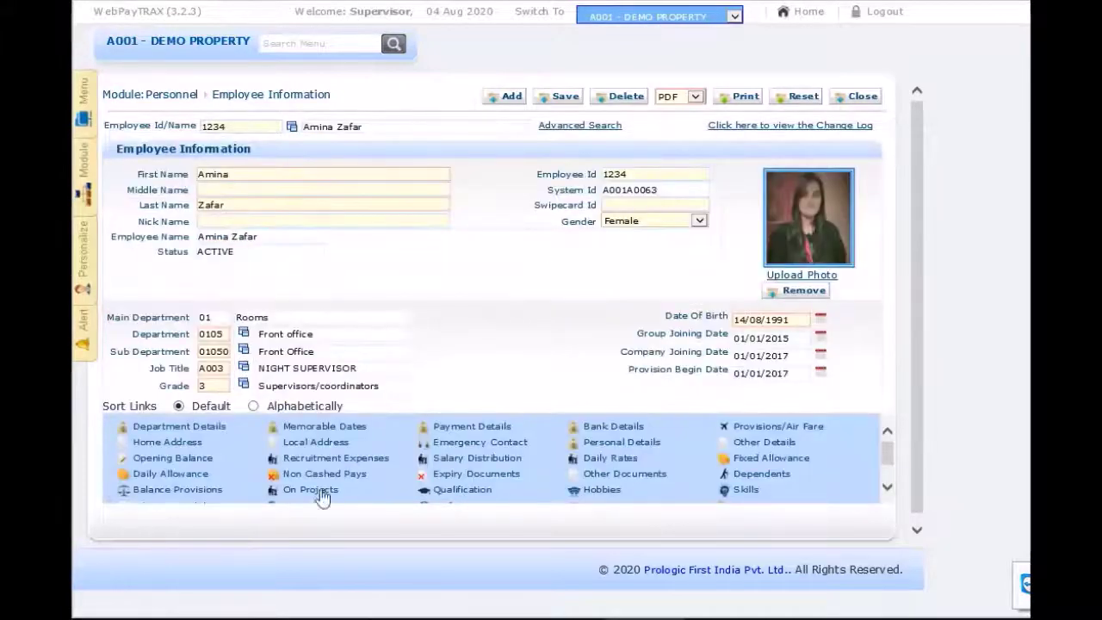
pyautogui.click(457, 427)
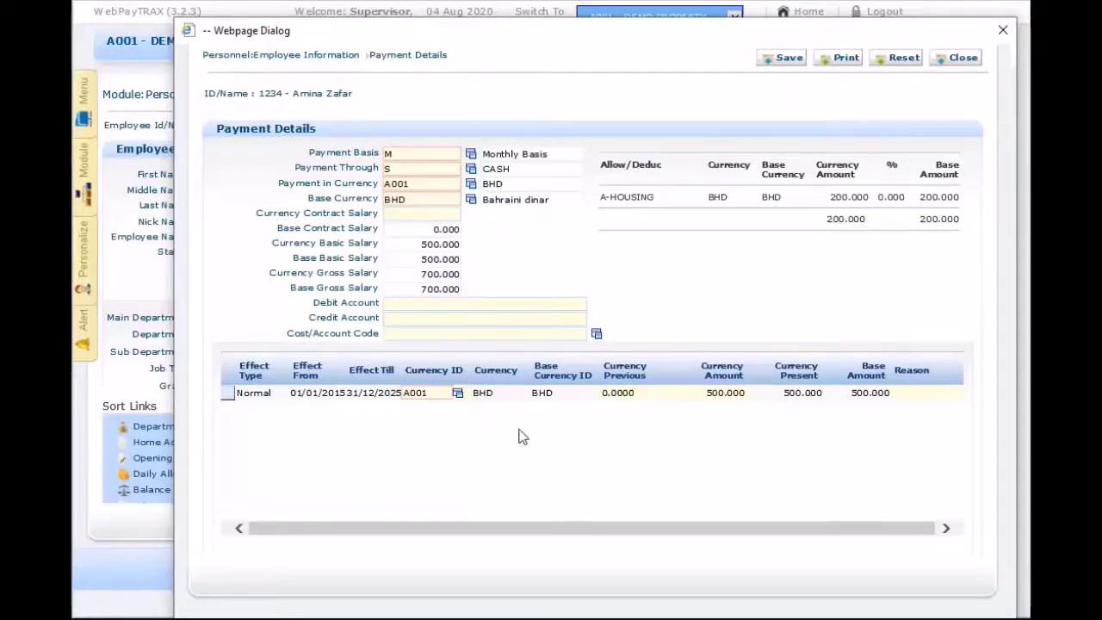
pyautogui.click(964, 60)
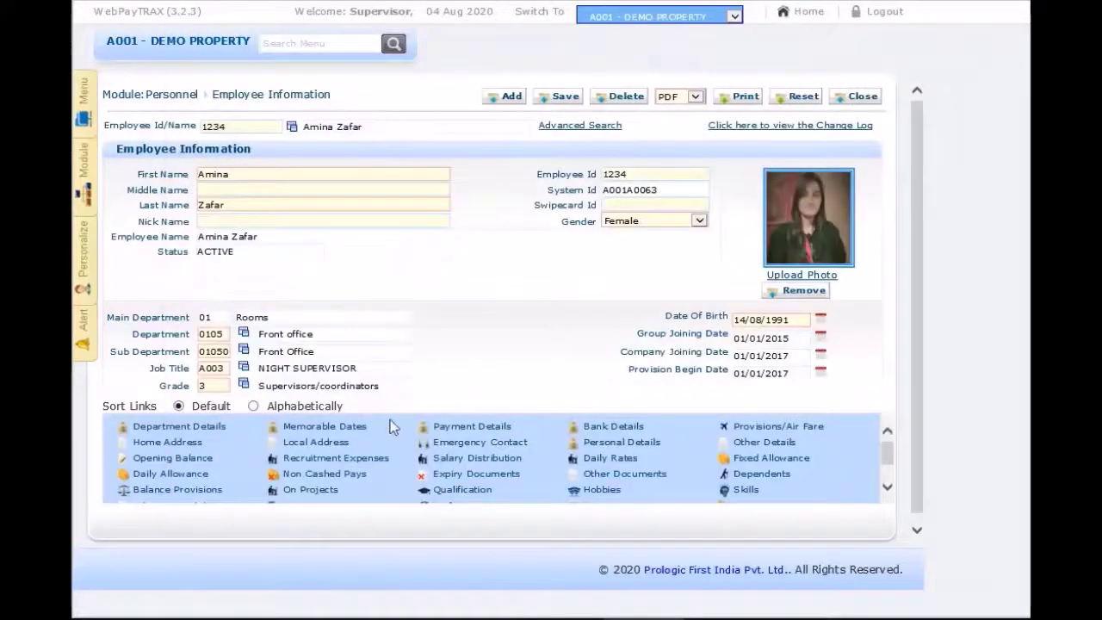
# Step: Change the payment type in the Bank Details to BANK from the full list, and close the details without saving
pyautogui.click(609, 427)
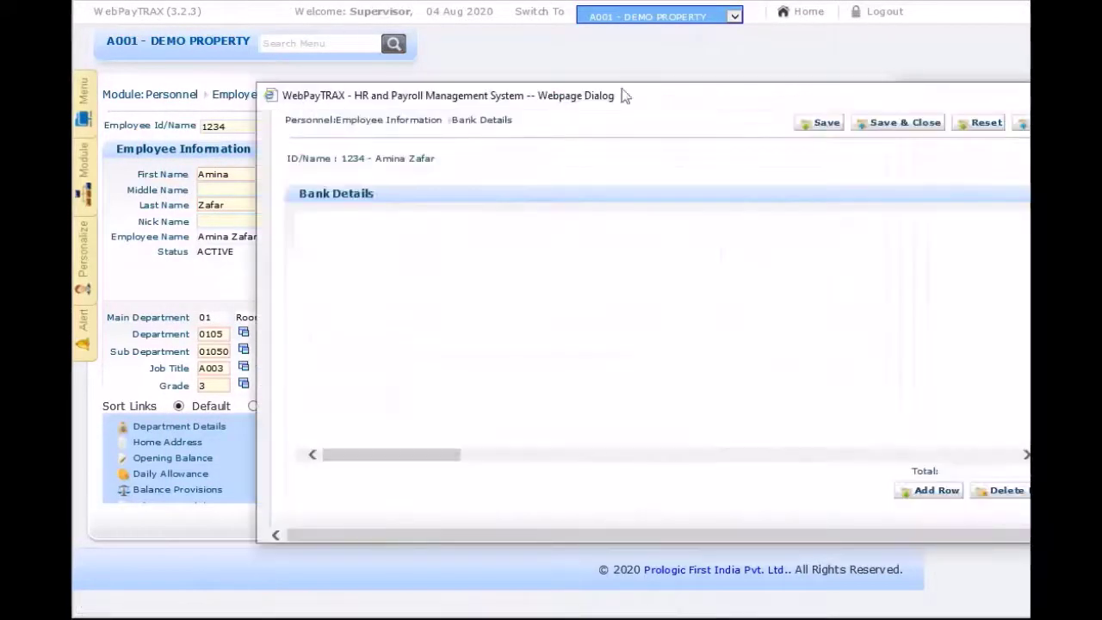
pyautogui.moveTo(735, 99); pyautogui.dragTo(563, 120)
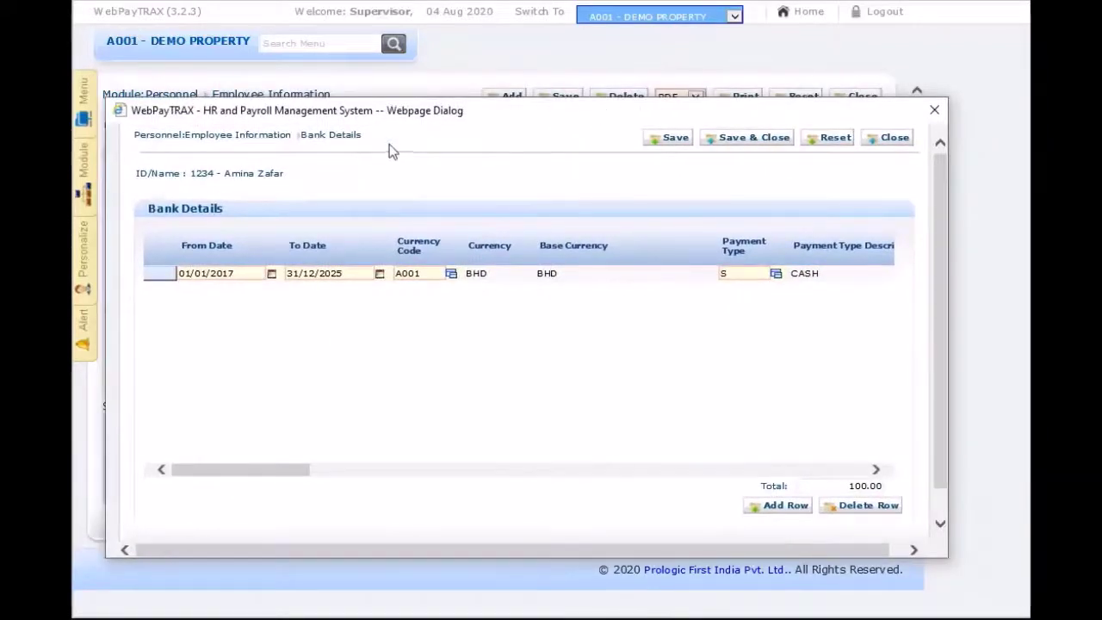
pyautogui.moveTo(229, 476); pyautogui.dragTo(288, 476)
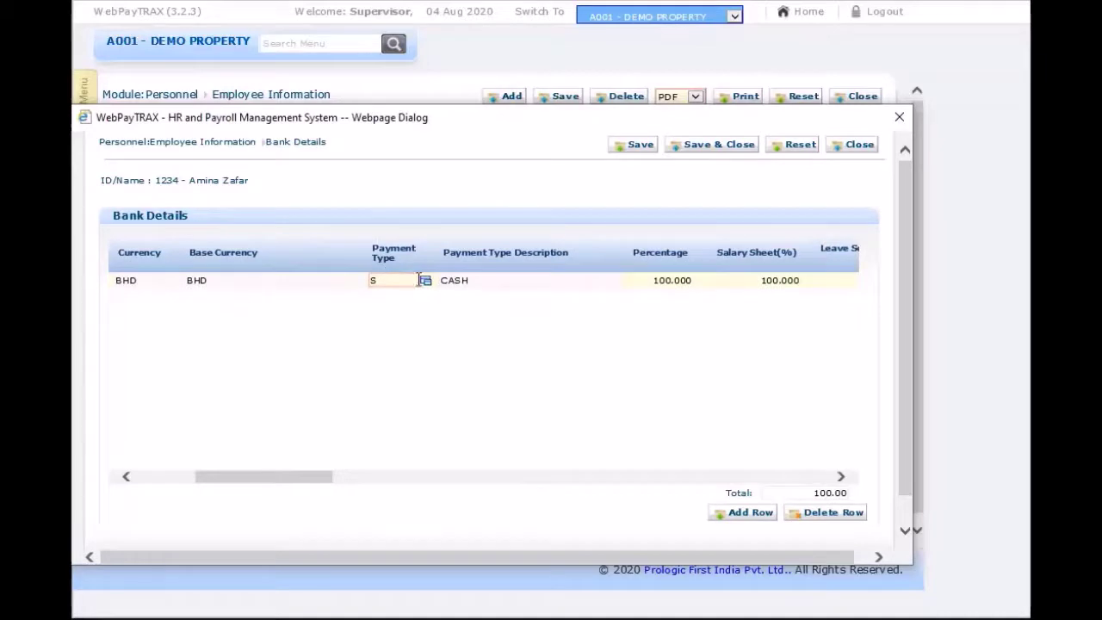
pyautogui.click(426, 283)
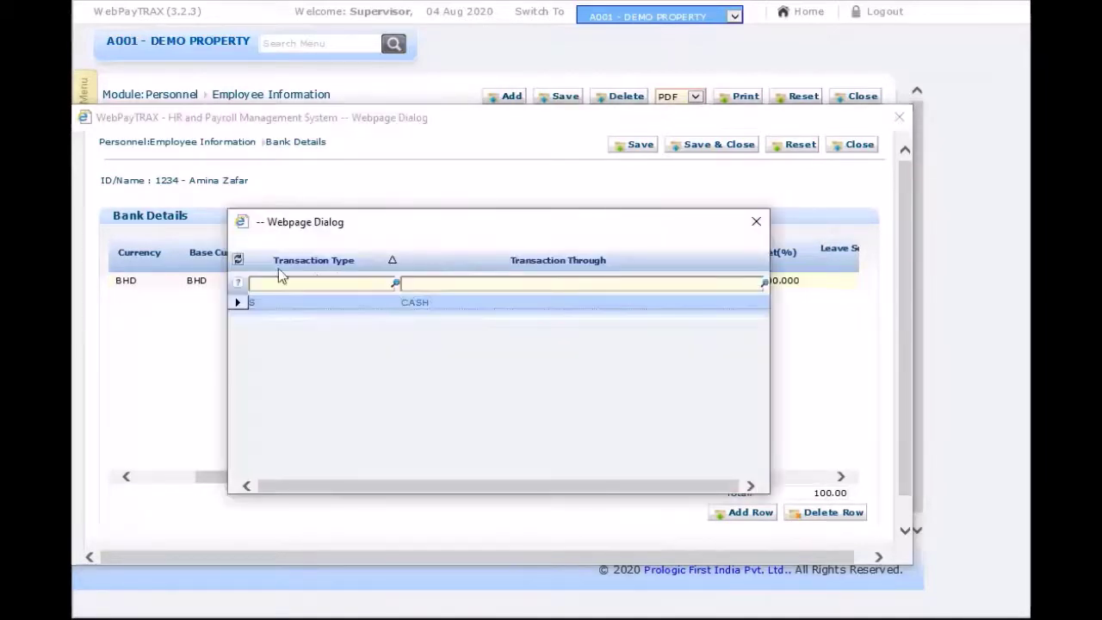
pyautogui.click(238, 261)
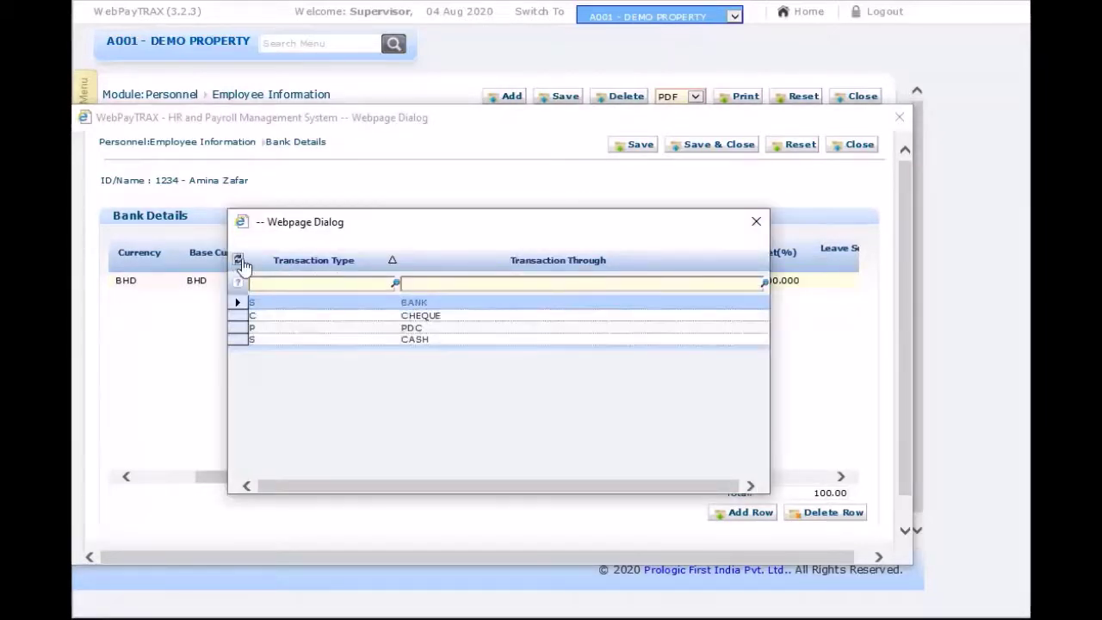
pyautogui.doubleClick(422, 304)
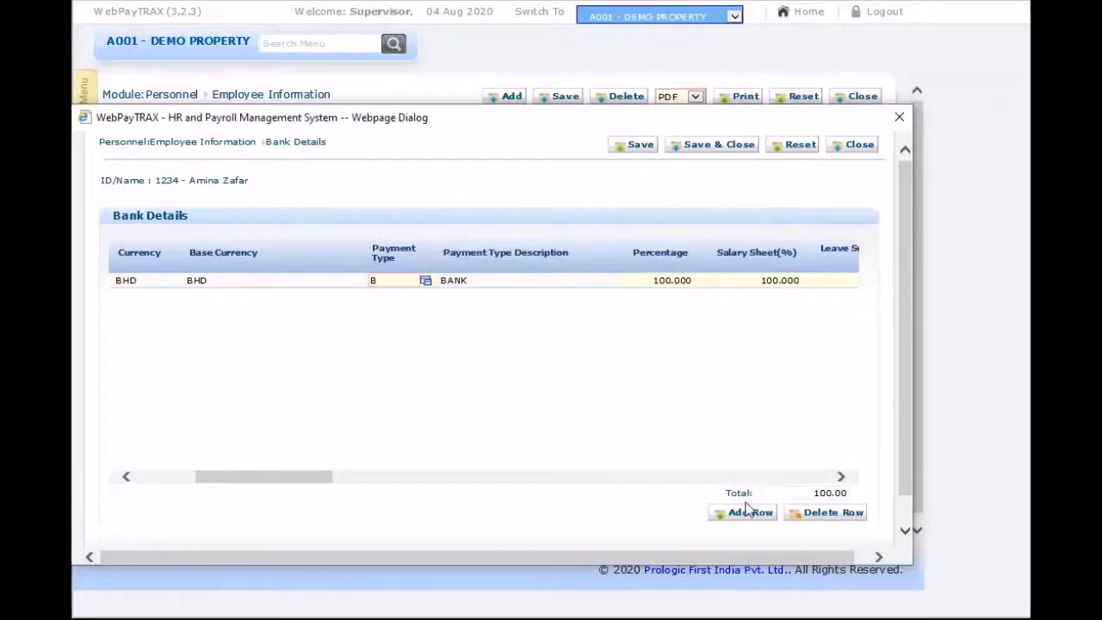
pyautogui.click(898, 118)
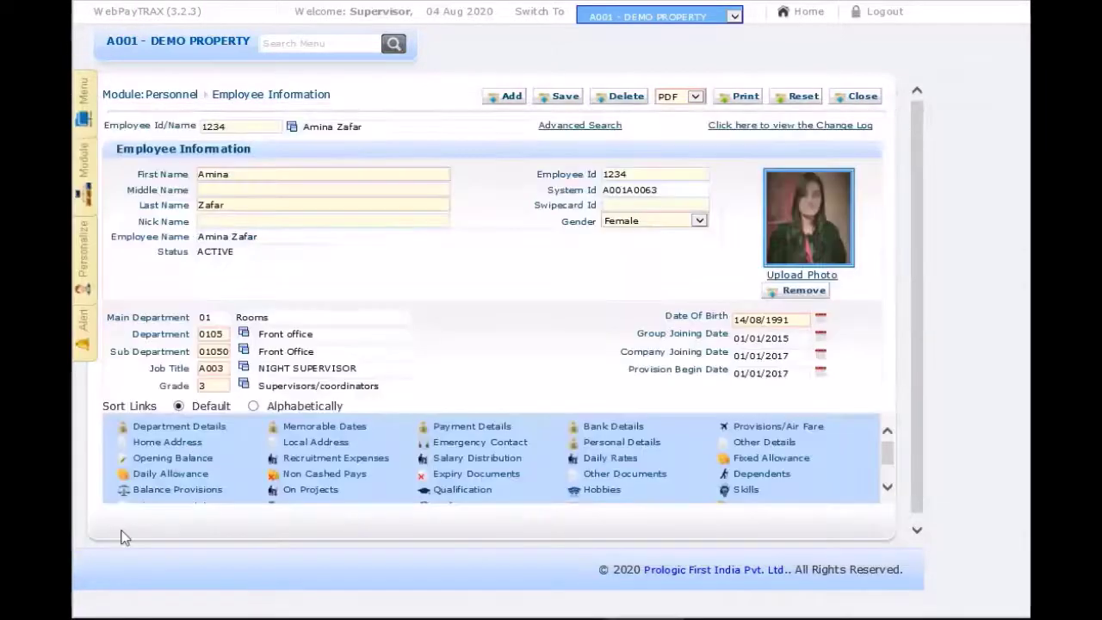
# Step: Review the employee's Provisions/Air Fare details, including leave policy, flight sector and ticket type, and close them without changes
pyautogui.click(761, 428)
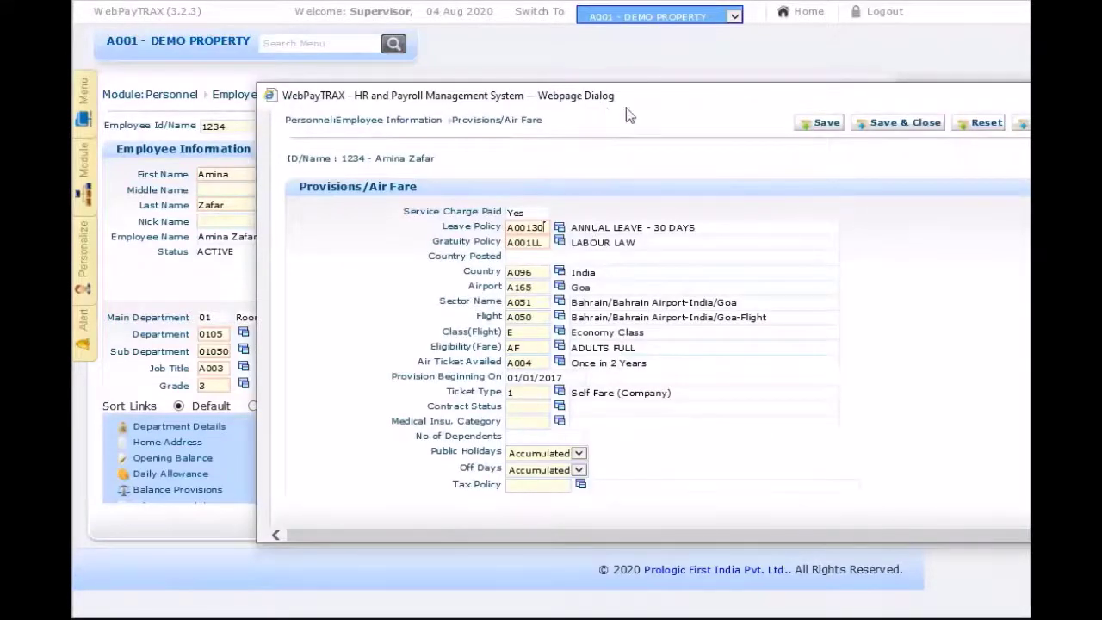
pyautogui.moveTo(626, 108); pyautogui.dragTo(479, 104)
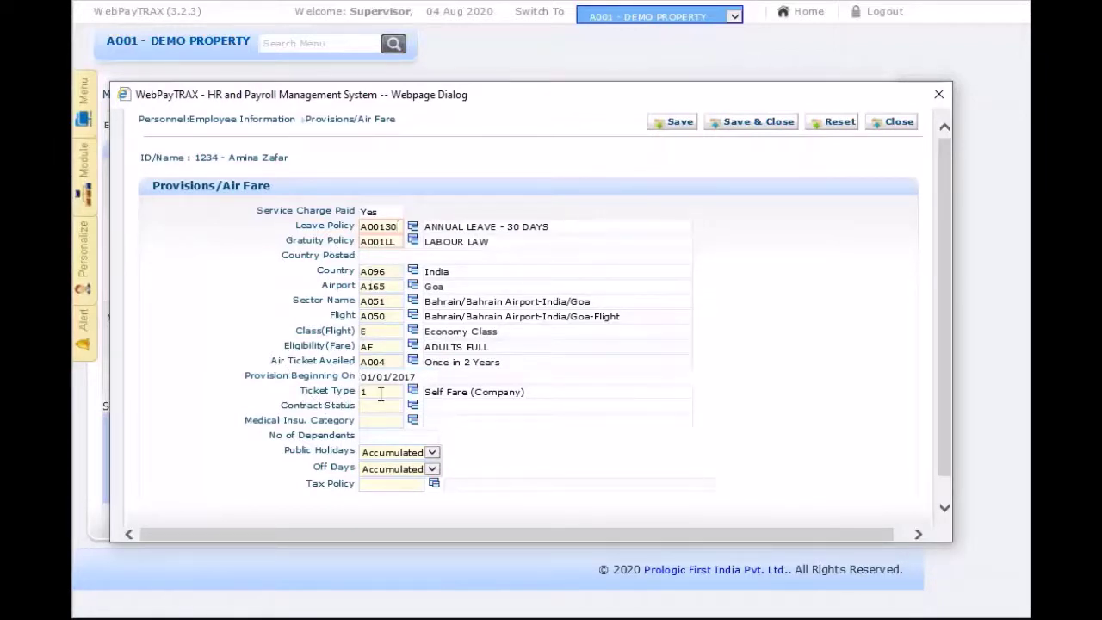
pyautogui.click(897, 124)
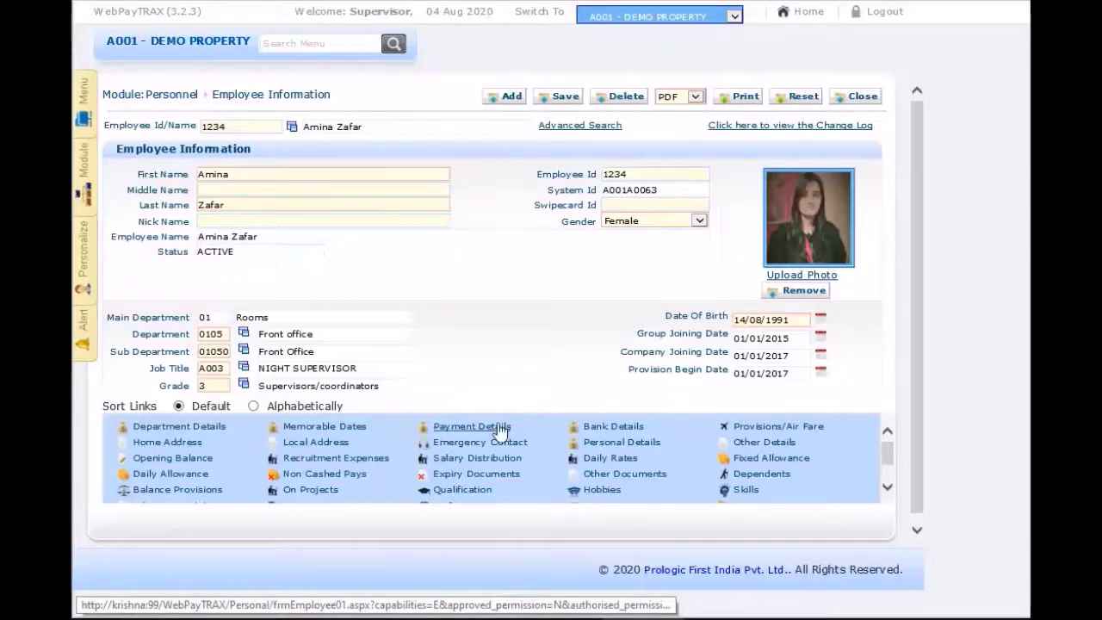
# Step: Fill an Emergency Contacts row with the relationship FATHER and a person name, check the remaining columns, and close without saving
pyautogui.click(458, 454)
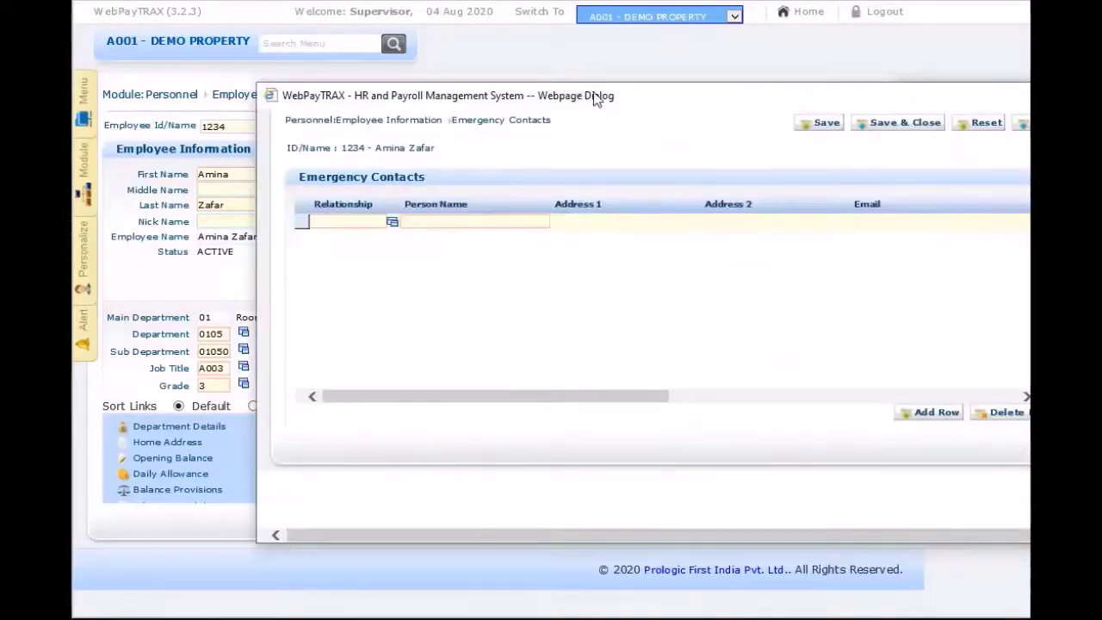
pyautogui.moveTo(594, 95); pyautogui.dragTo(422, 121)
pyautogui.click(218, 245)
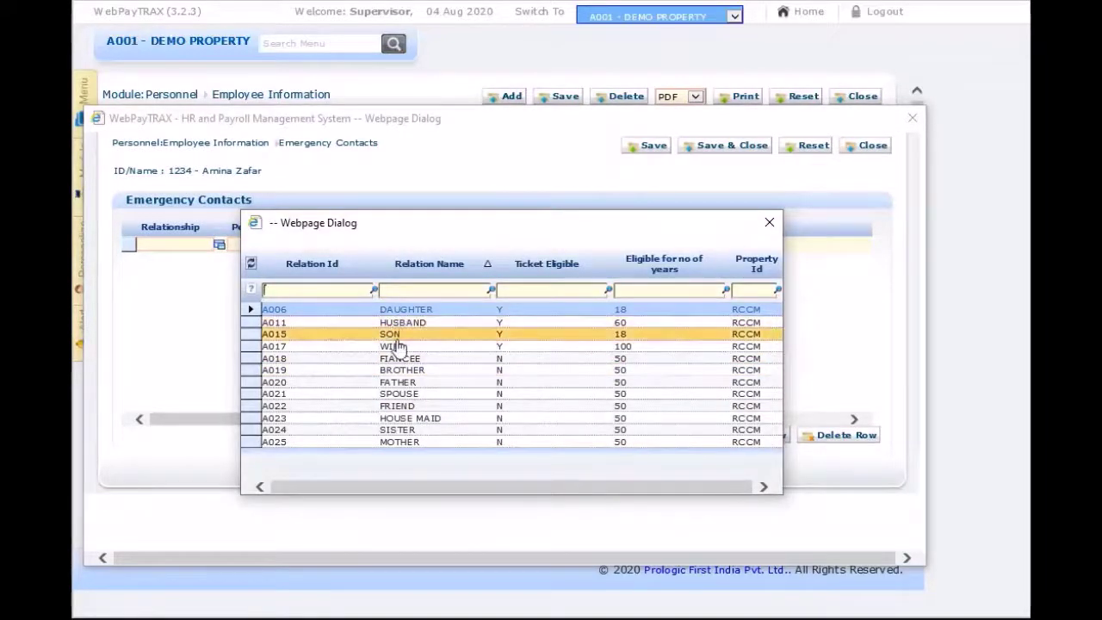
pyautogui.doubleClick(397, 383)
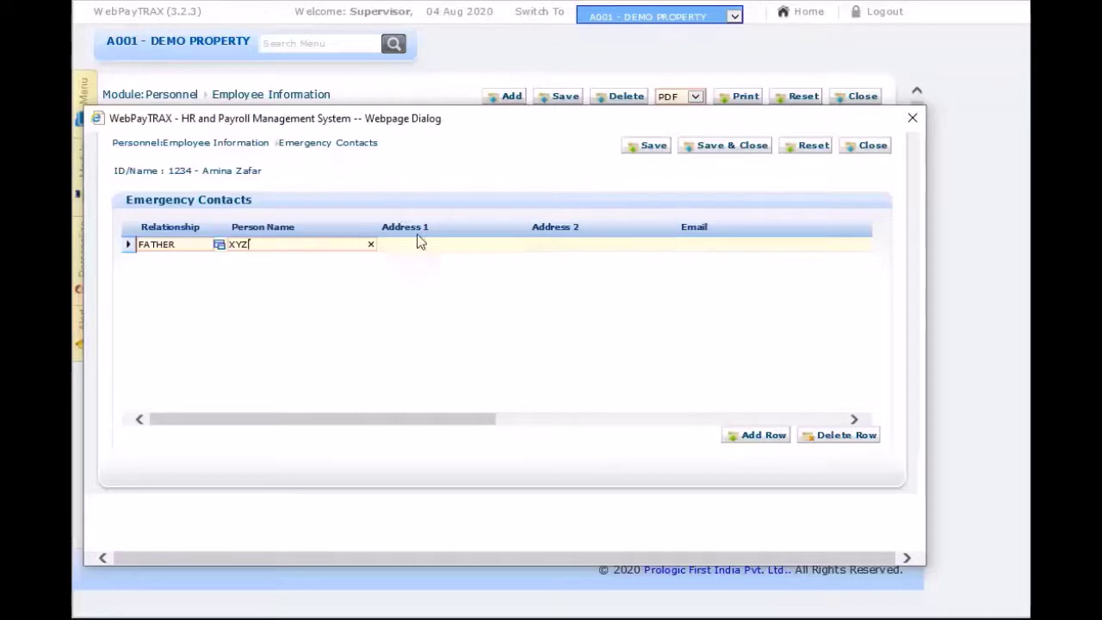
pyautogui.moveTo(487, 418); pyautogui.dragTo(833, 418)
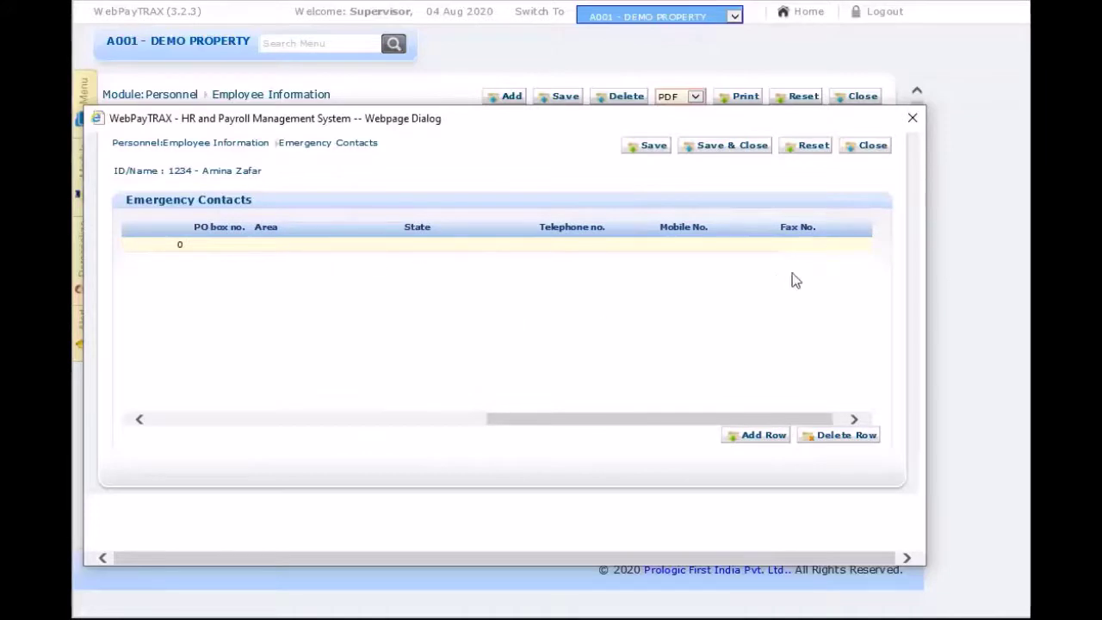
pyautogui.click(887, 145)
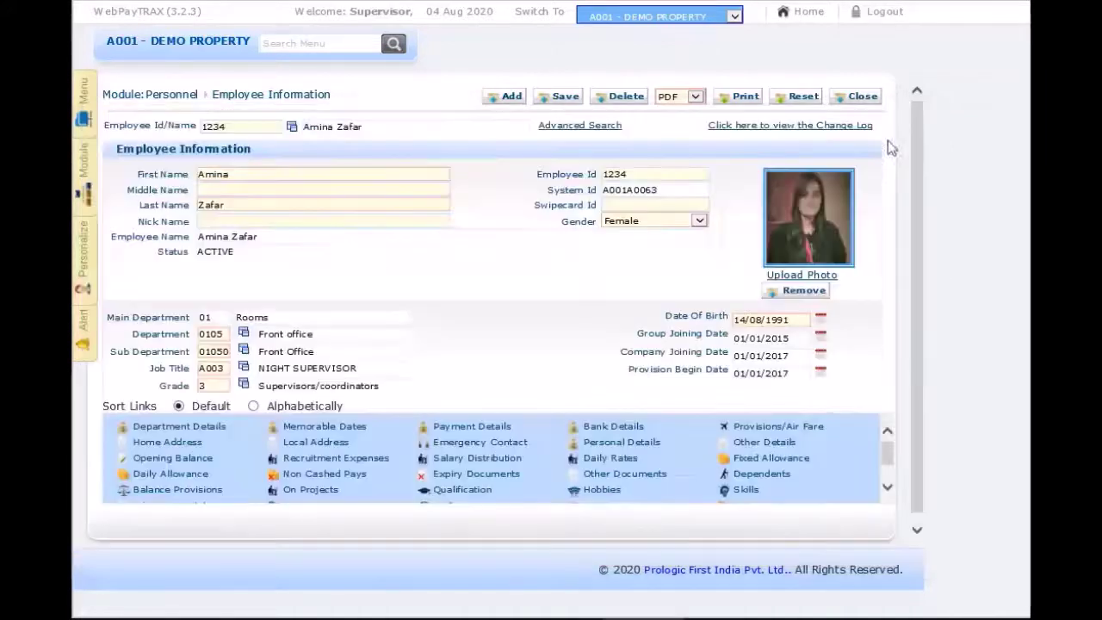
# Step: Review the employee's Other Details, including leave exclusions, ID codes and message fields, and close them without changes
pyautogui.click(745, 450)
pyautogui.moveTo(757, 79); pyautogui.dragTo(596, 98)
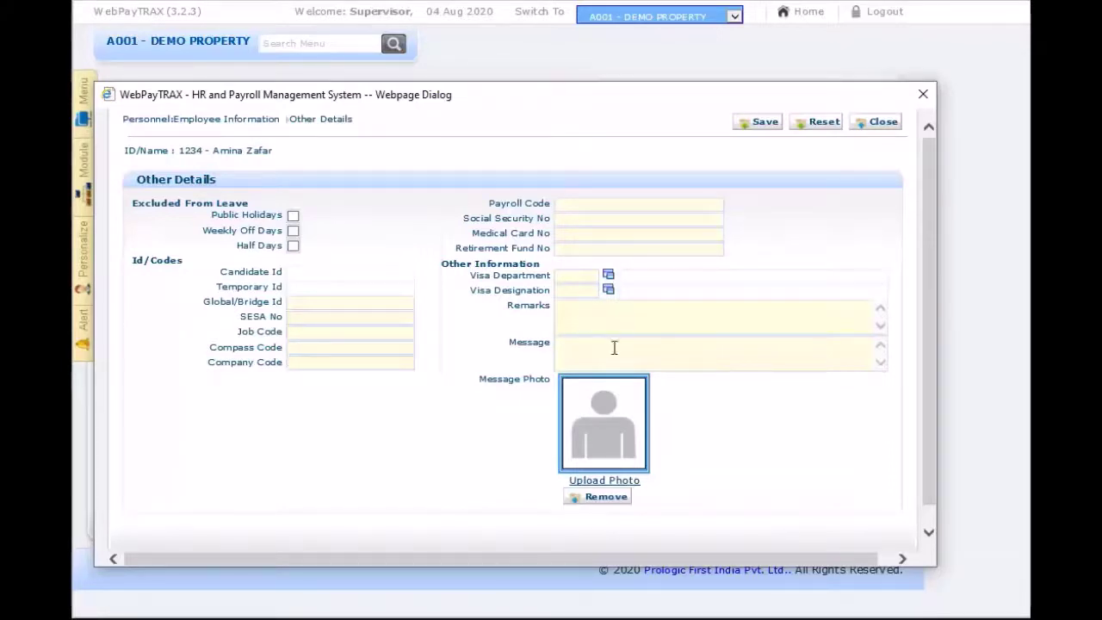
pyautogui.click(875, 124)
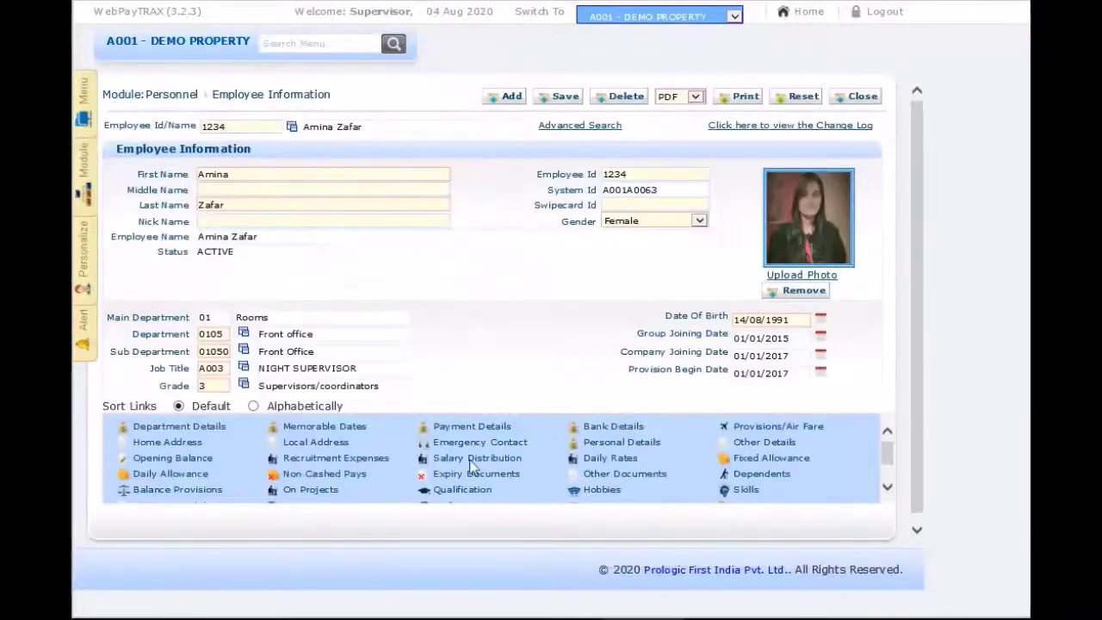
# Step: Open the employee's Opening Balance and set the Annual Leave Balance to 10 days
pyautogui.click(172, 465)
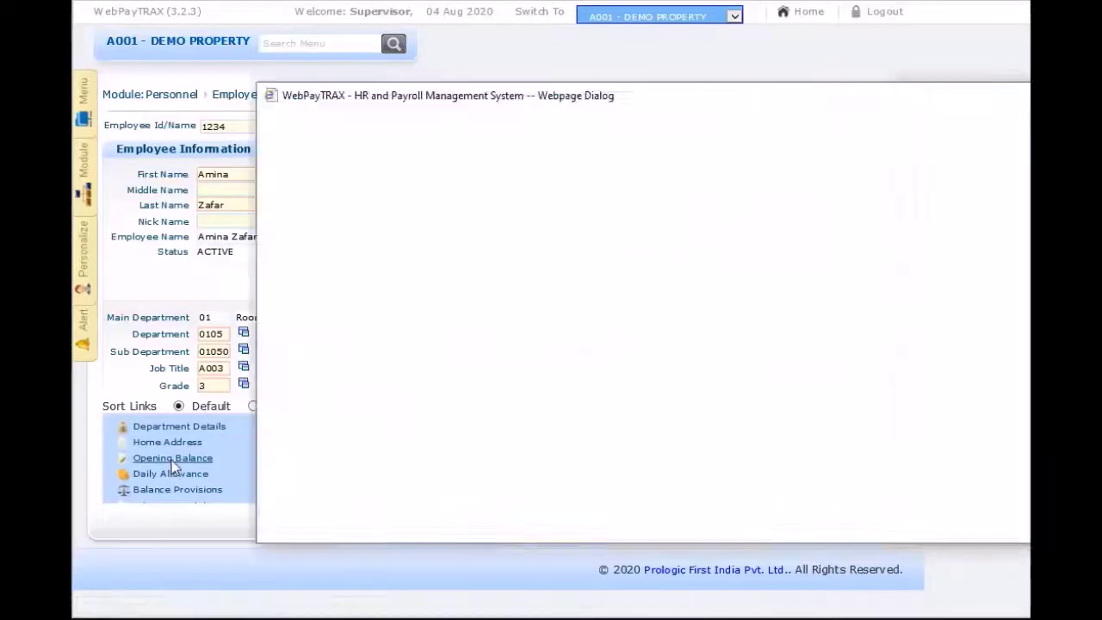
pyautogui.moveTo(757, 90); pyautogui.dragTo(616, 106)
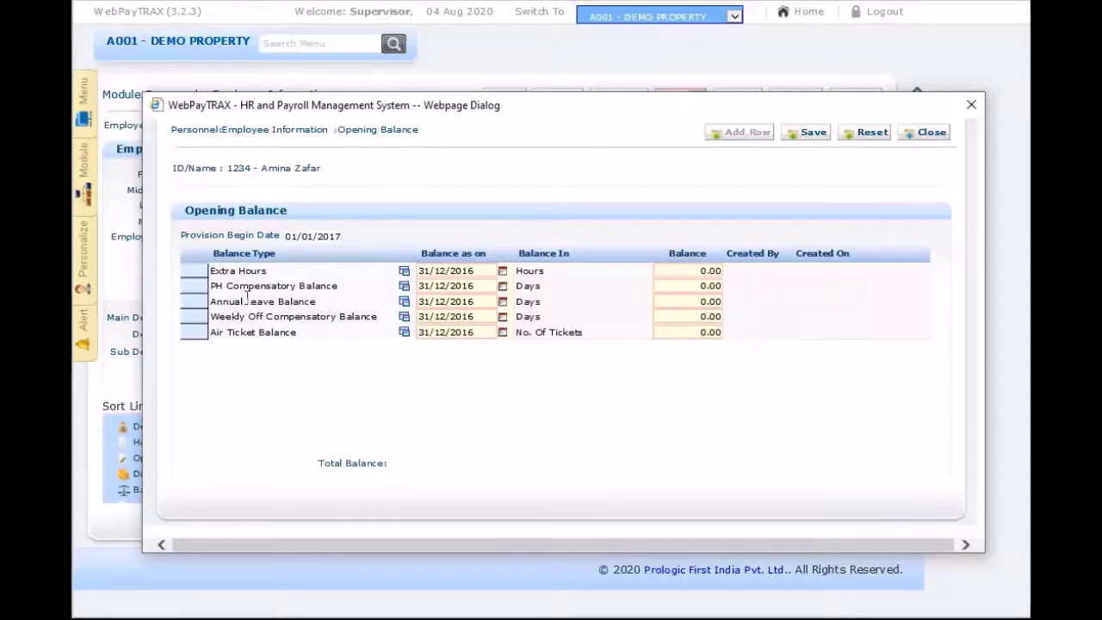
pyautogui.click(699, 302)
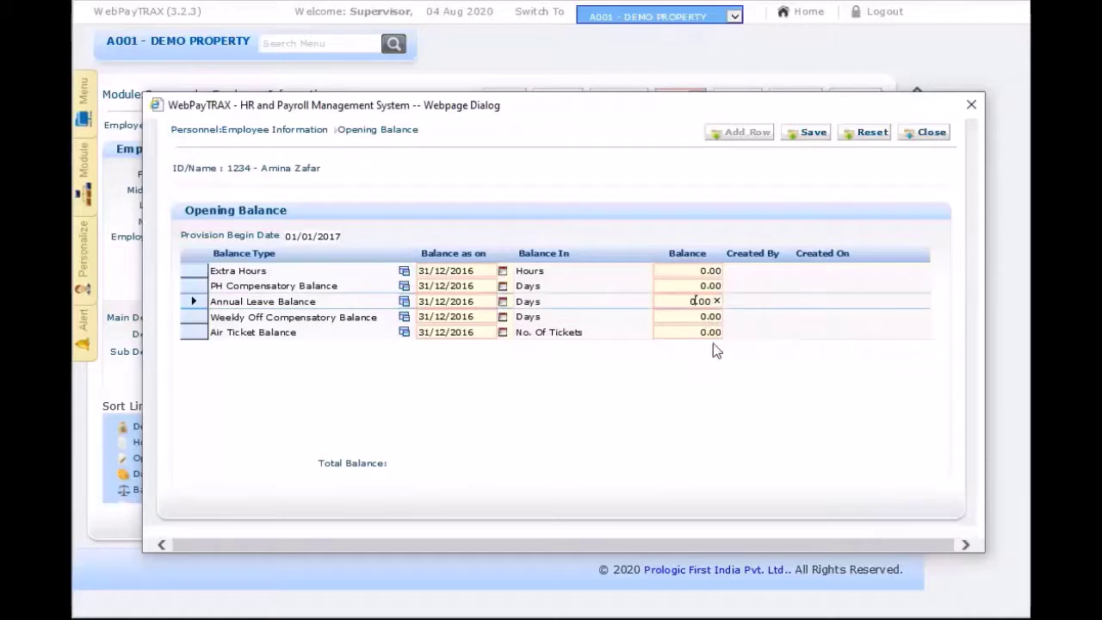
pyautogui.press('Delete')
pyautogui.write('10')
pyautogui.click(660, 409)
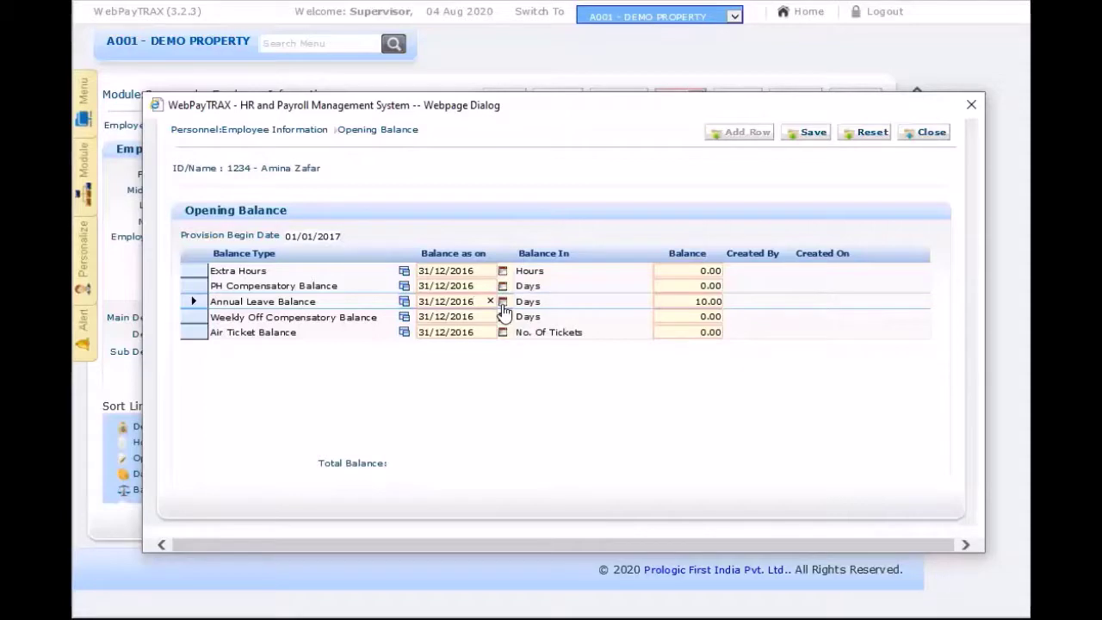
# Step: Set the Annual Leave Balance's as-on date to 01/12/2017 and close the Opening Balance without saving
pyautogui.click(503, 303)
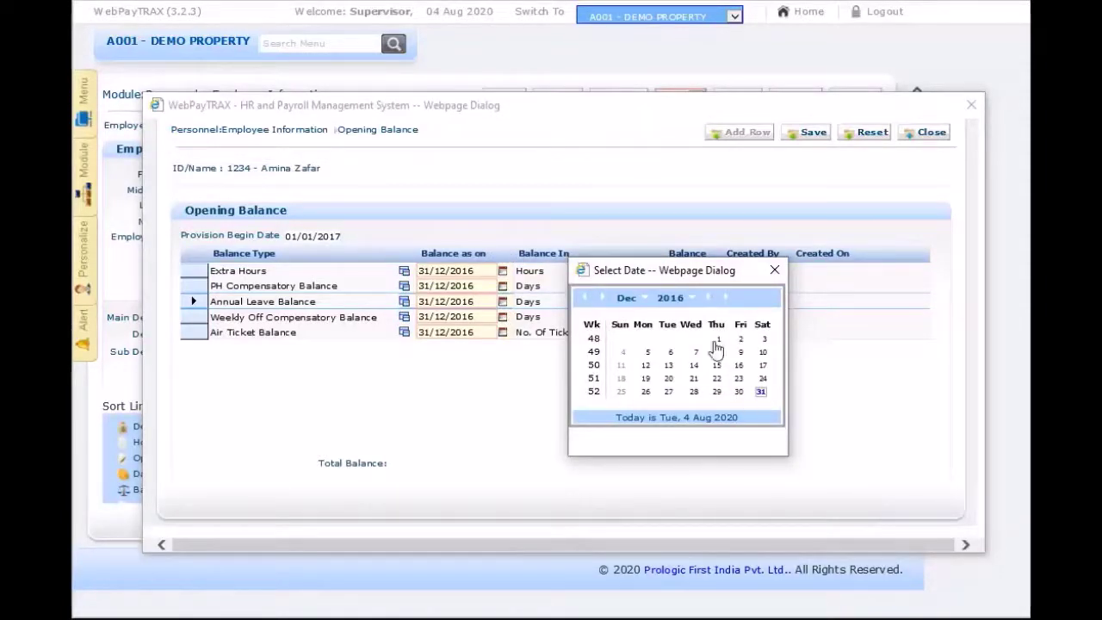
pyautogui.click(725, 297)
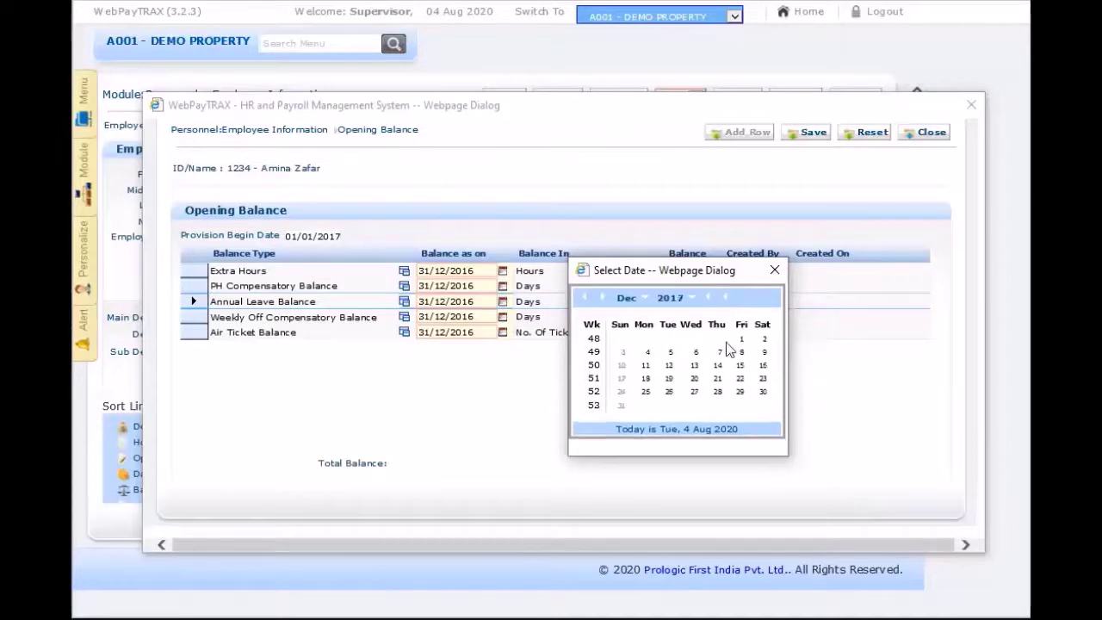
pyautogui.click(742, 339)
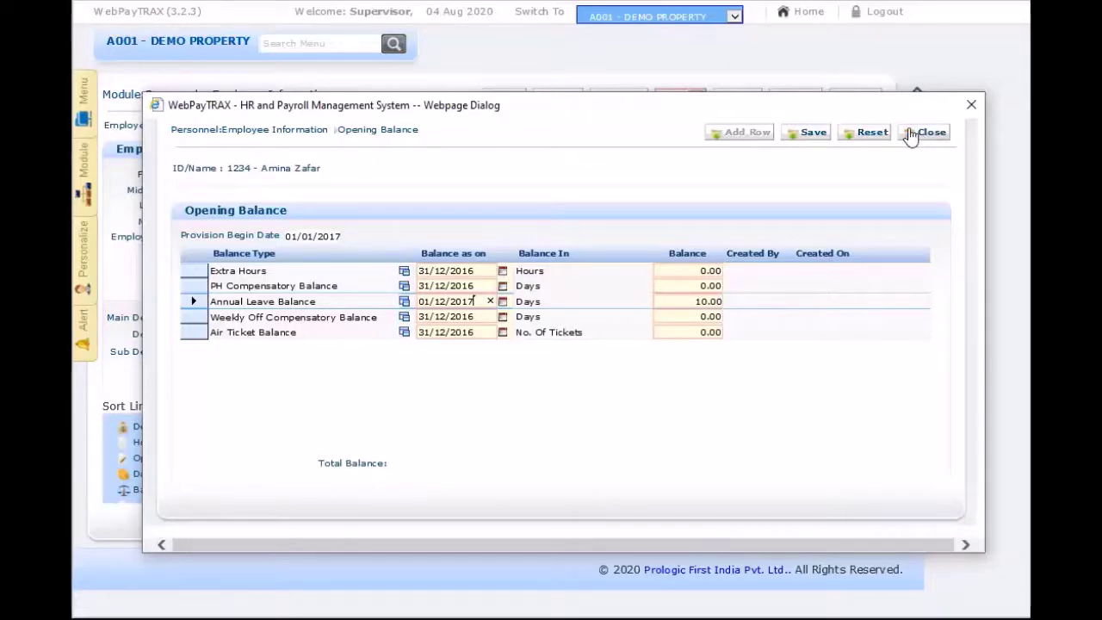
pyautogui.click(911, 138)
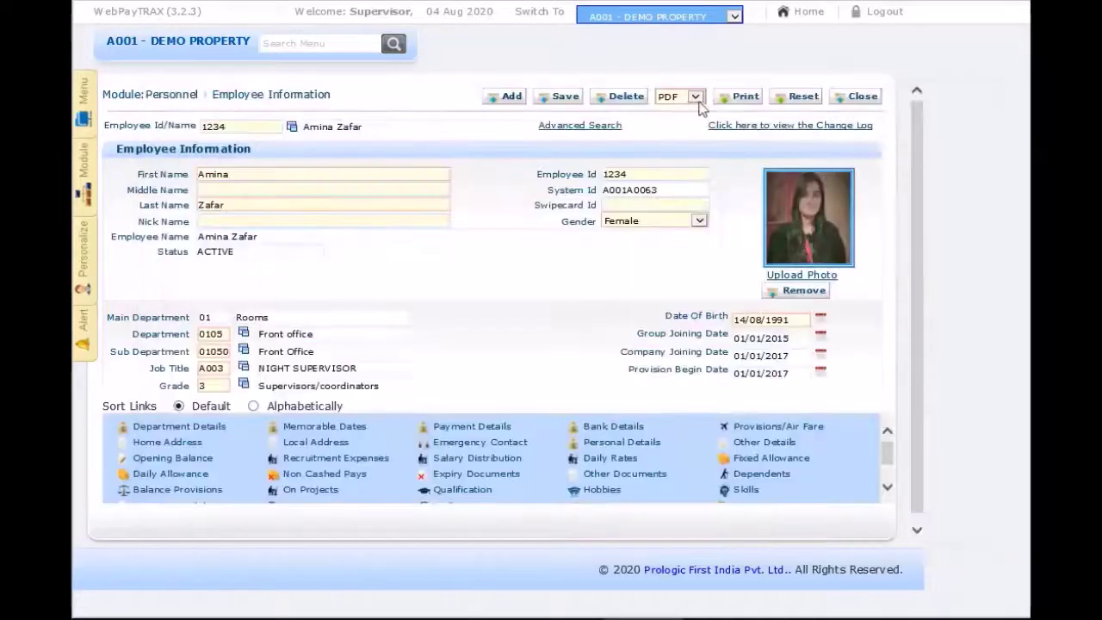
# Step: Enter an AIRLINE TICKET recruitment expense with a currency amount of 300 BHD, and close Recruitment Expenses, declining to save
pyautogui.click(349, 454)
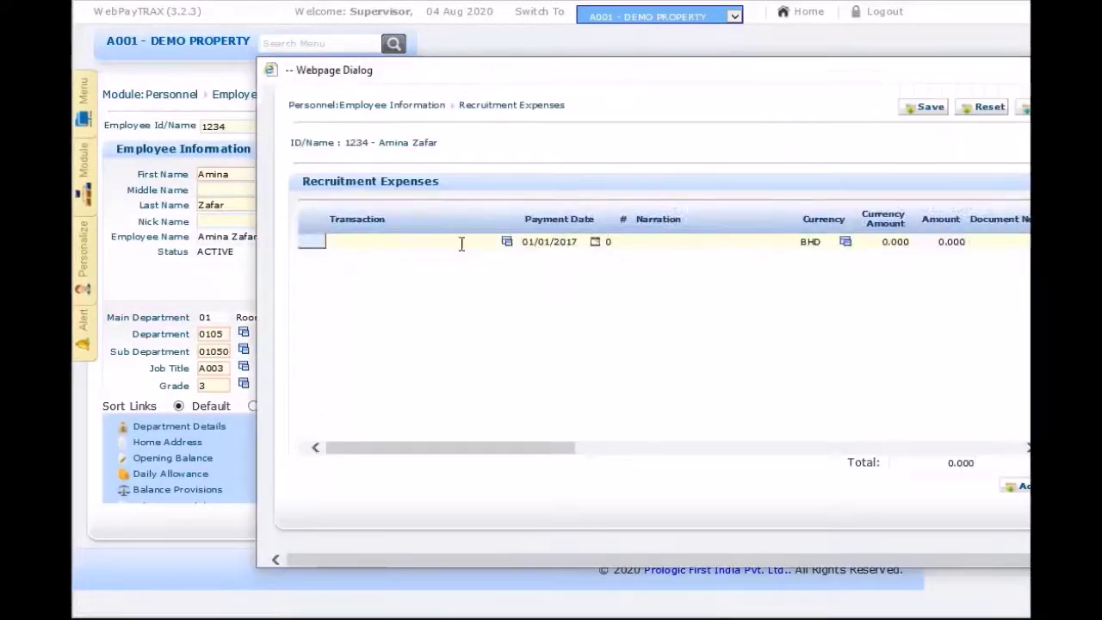
pyautogui.moveTo(682, 72); pyautogui.dragTo(538, 74)
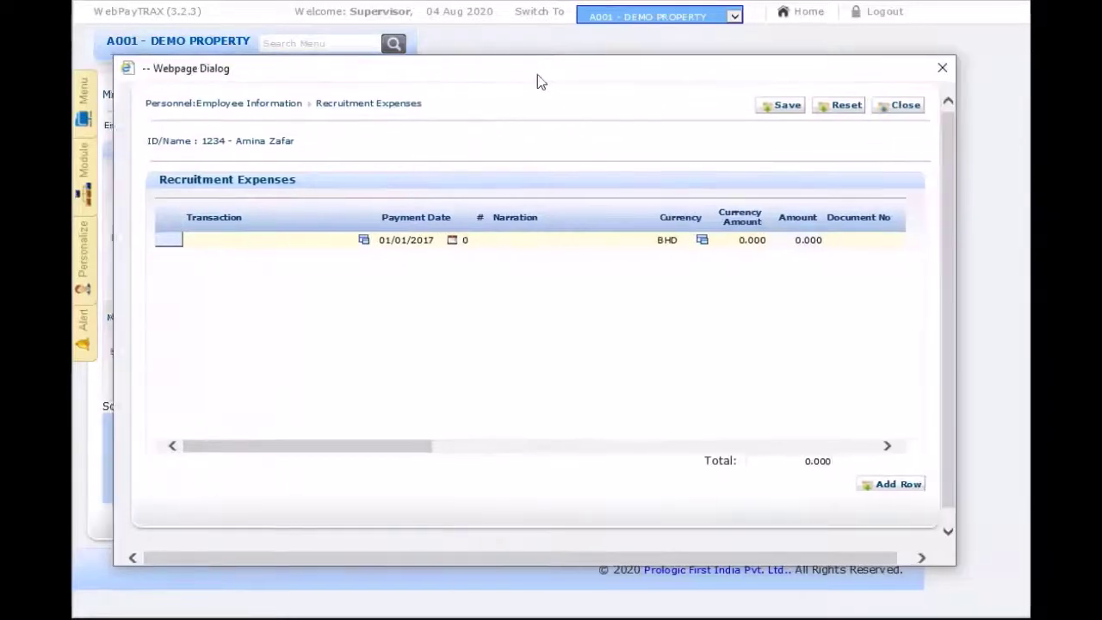
pyautogui.click(362, 241)
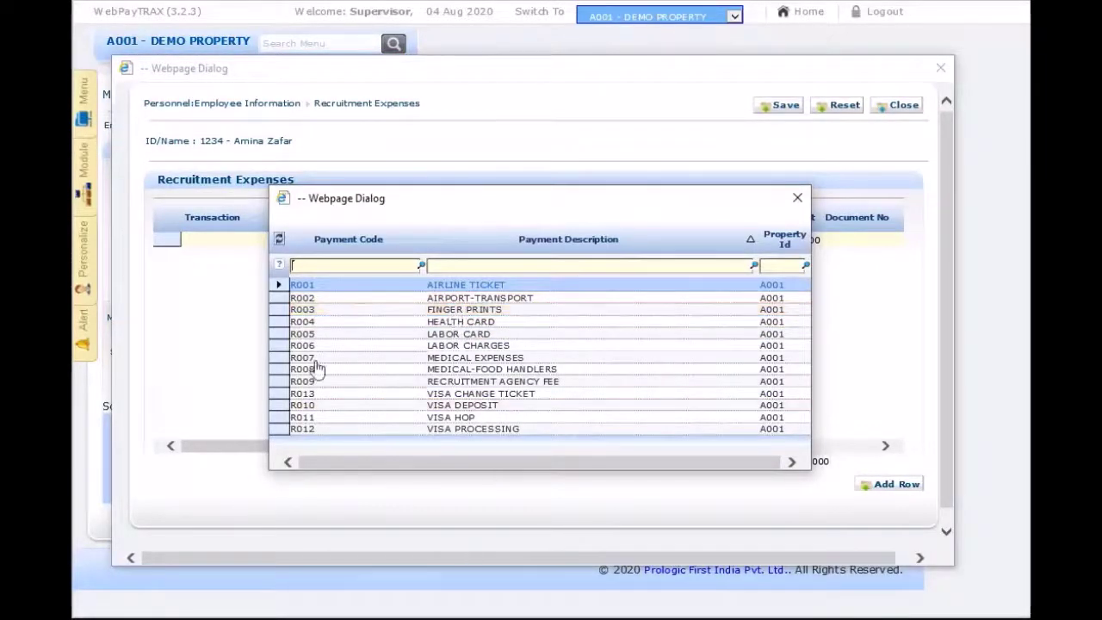
pyautogui.doubleClick(451, 289)
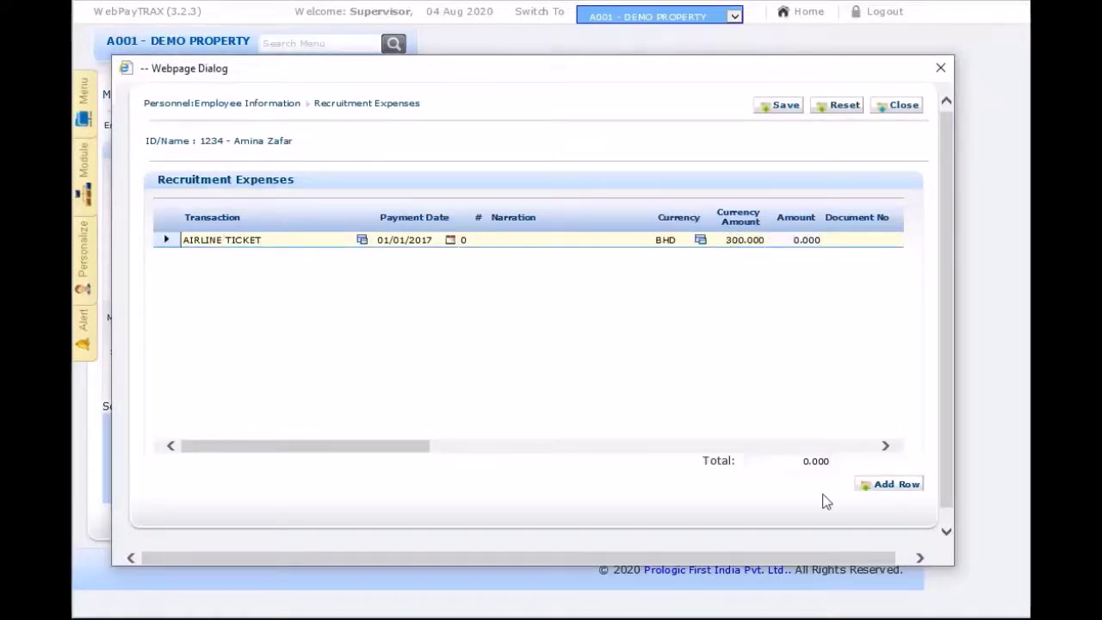
pyautogui.click(900, 107)
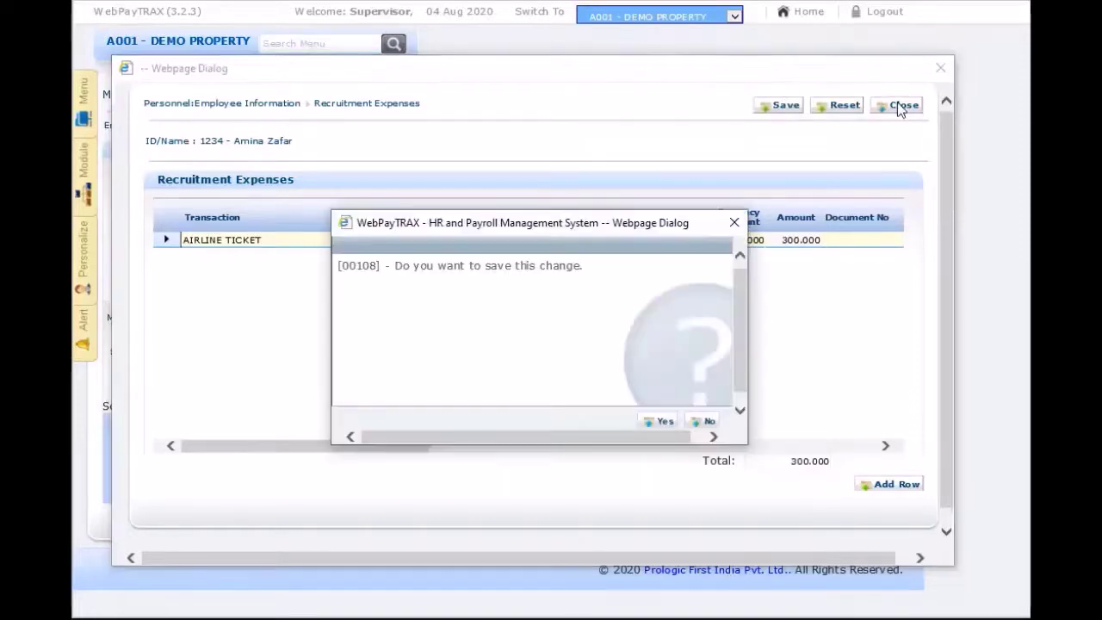
pyautogui.click(708, 421)
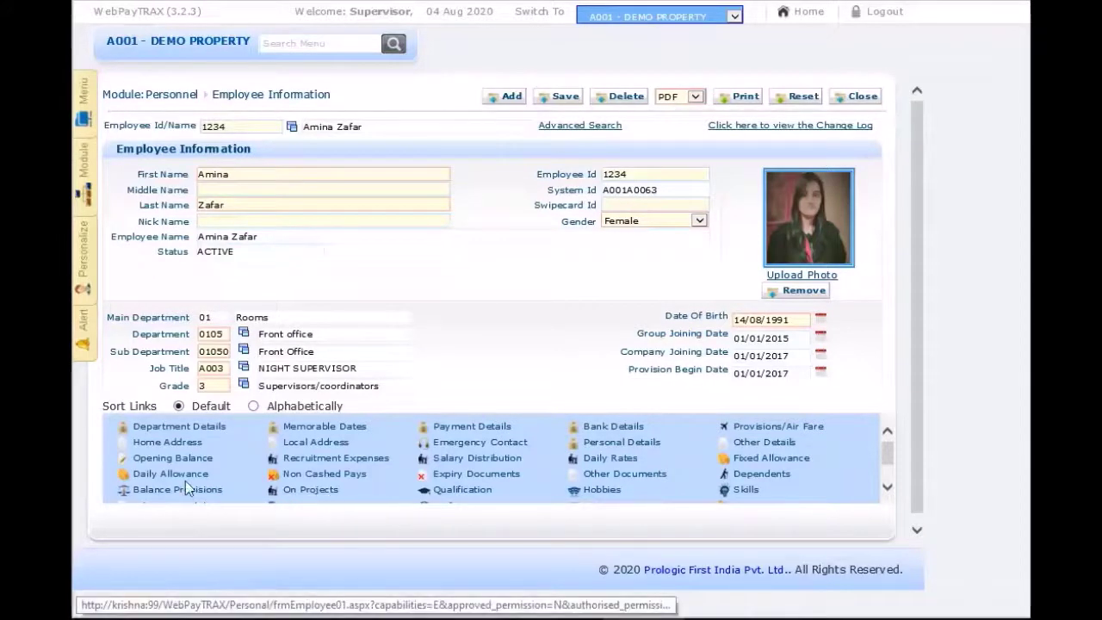
# Step: Add an empty row to the employee's Fixed Allowance table and close it without saving
pyautogui.click(759, 460)
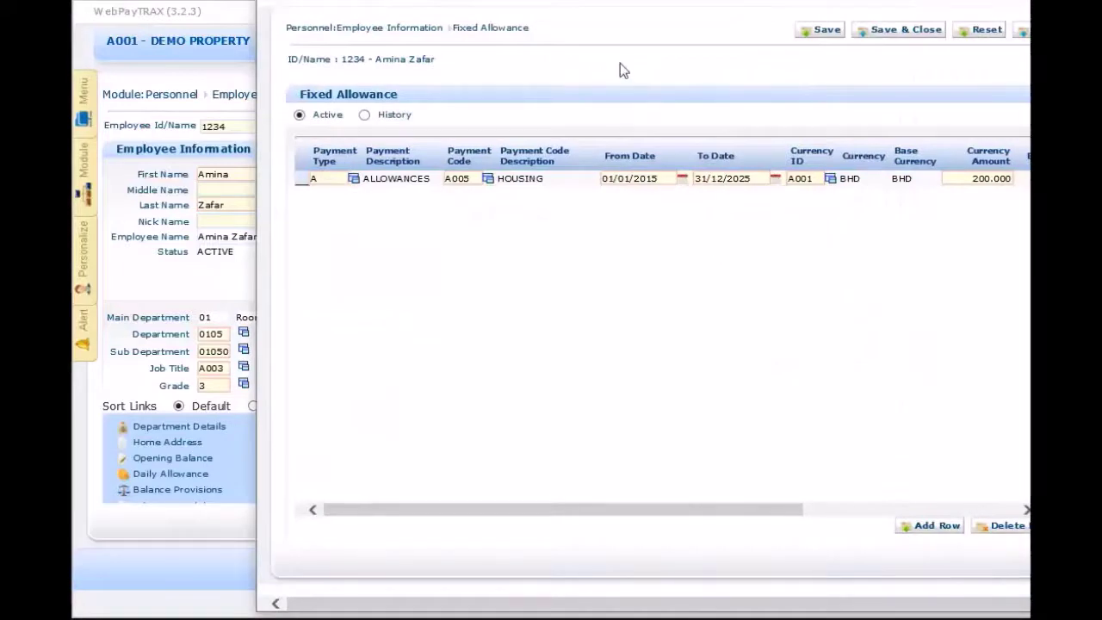
pyautogui.moveTo(591, 2); pyautogui.dragTo(482, 9)
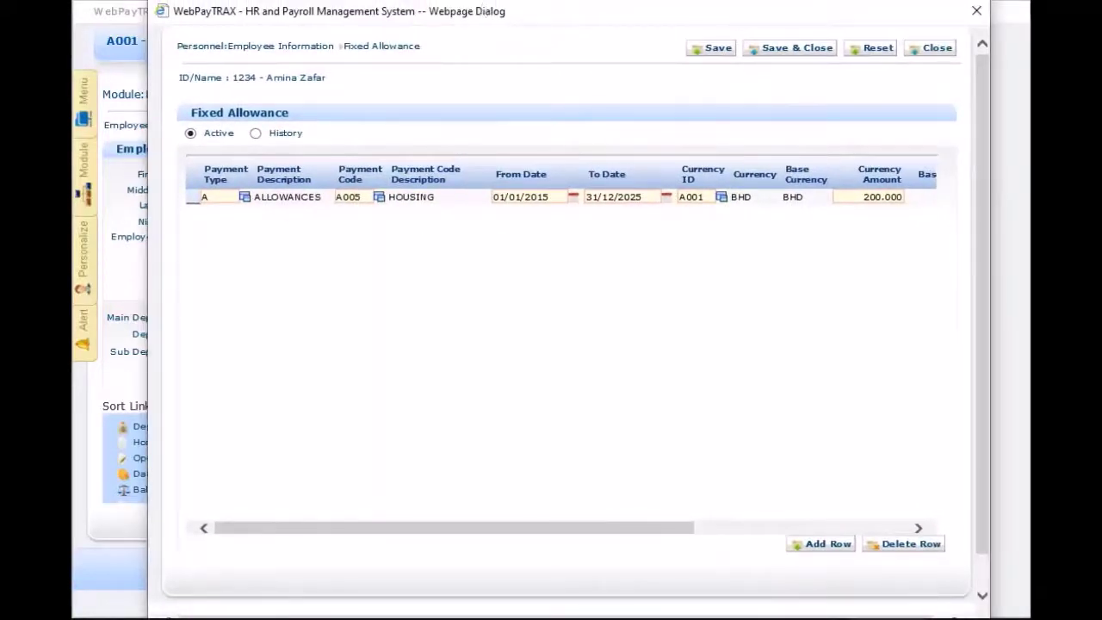
pyautogui.click(841, 549)
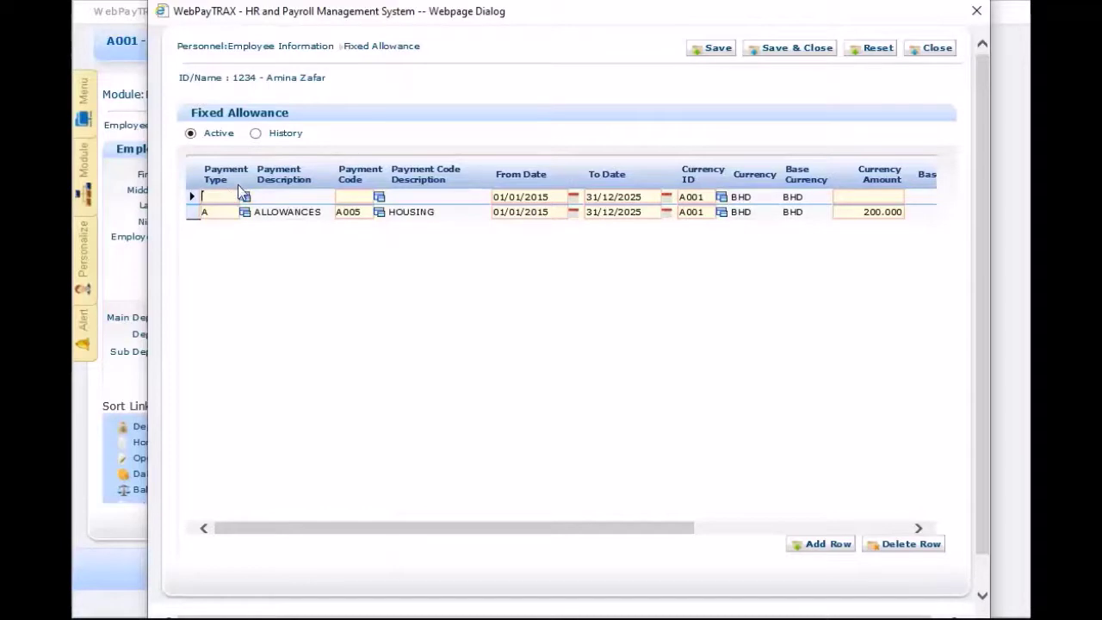
pyautogui.click(928, 50)
# Step: Review the payment and date fields of the employee's Daily Allowance and close it without changes
pyautogui.scroll(-1, 310, 475)
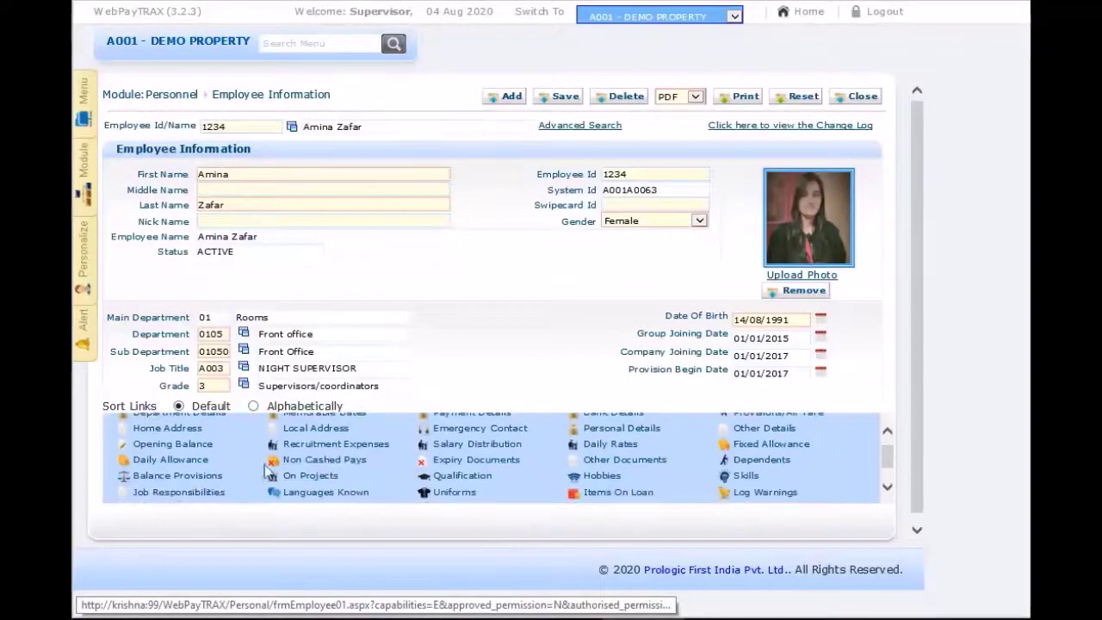
pyautogui.click(185, 462)
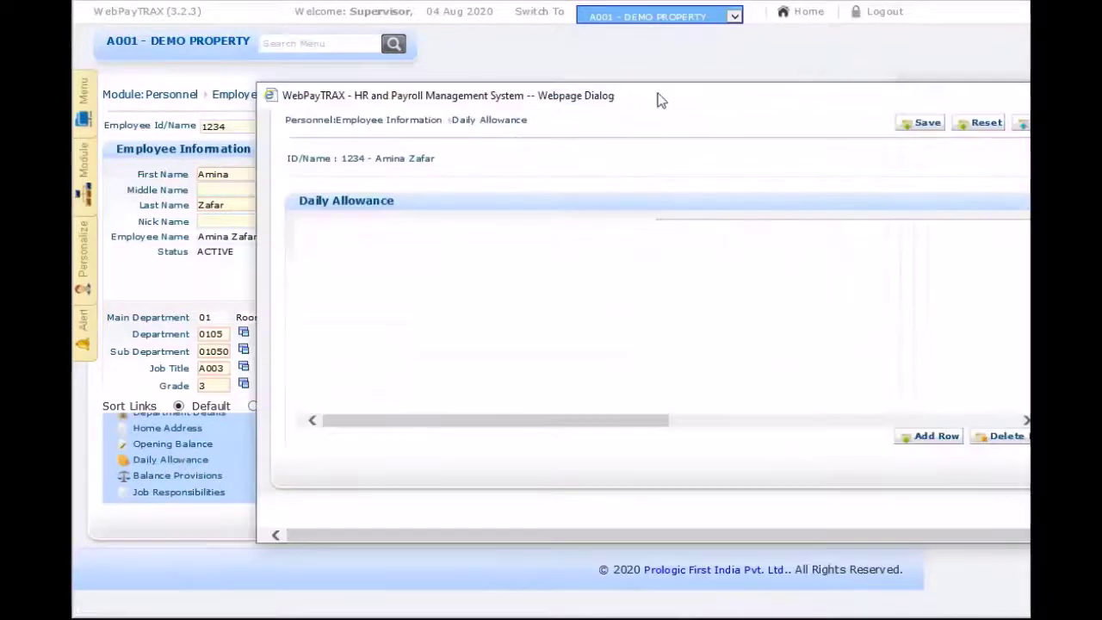
pyautogui.moveTo(657, 99); pyautogui.dragTo(472, 101)
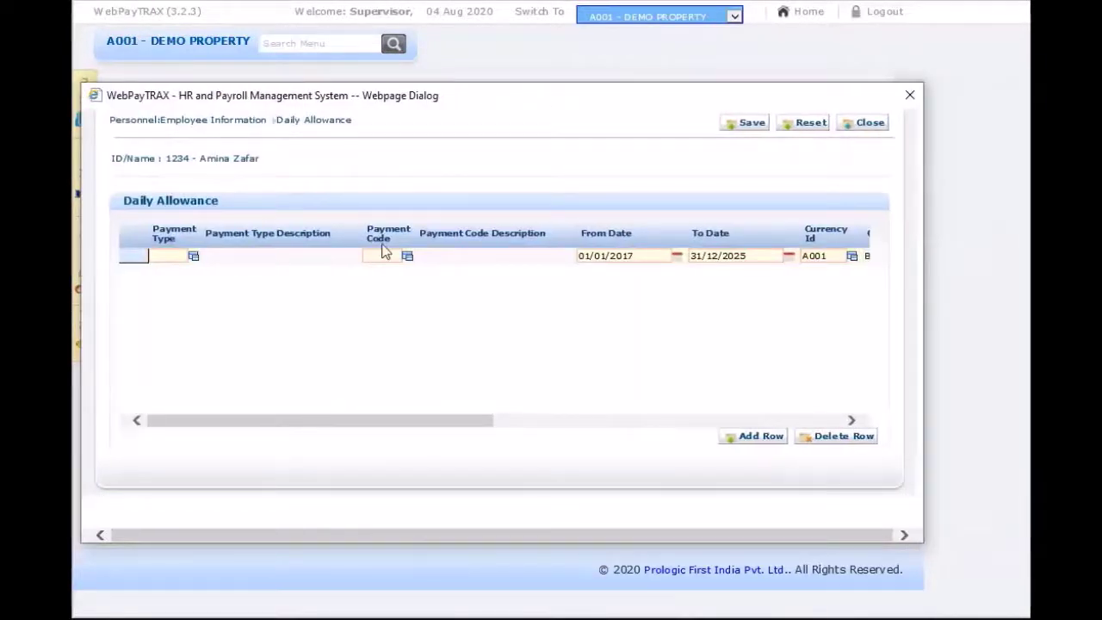
pyautogui.click(867, 126)
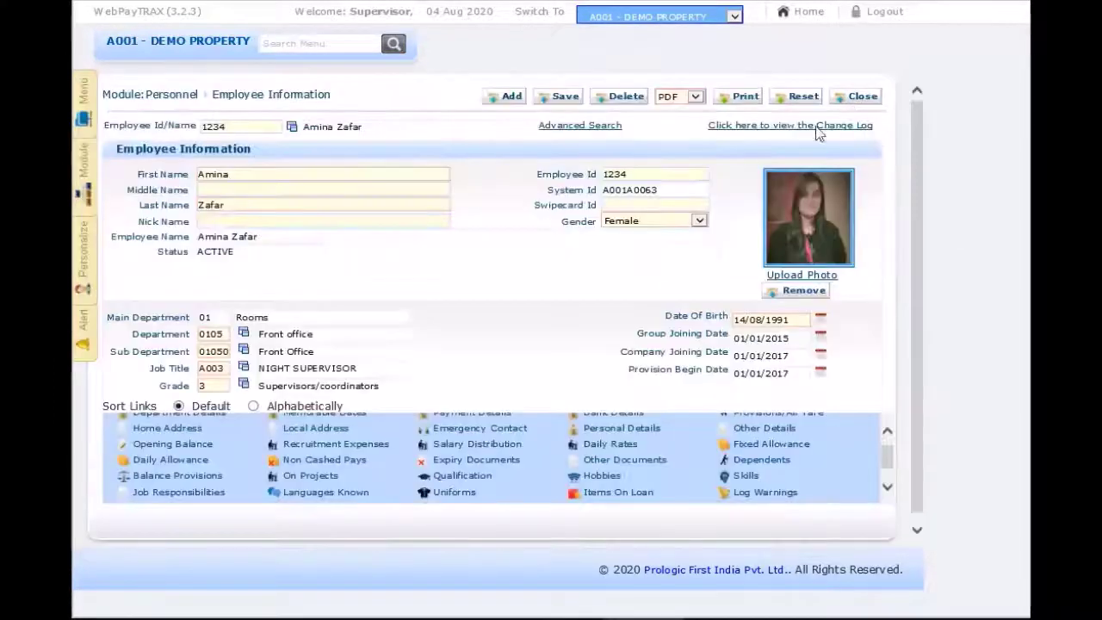
# Step: Review the employee's Expiry Documents, including the list of selectable document names and the date columns, and close them without changes
pyautogui.click(490, 462)
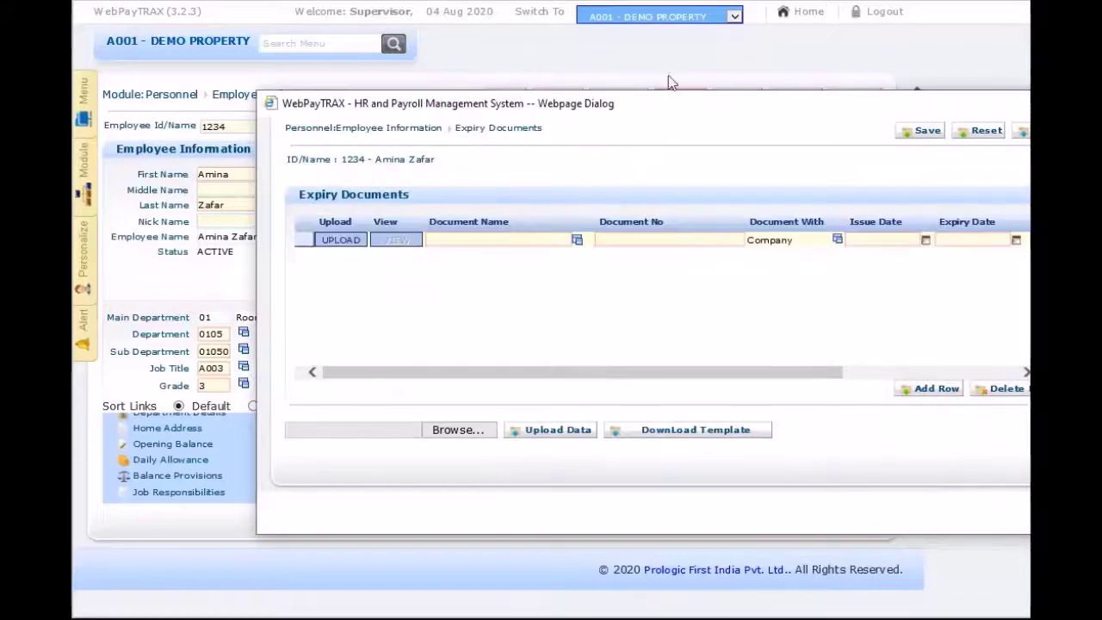
pyautogui.moveTo(686, 120); pyautogui.dragTo(595, 119)
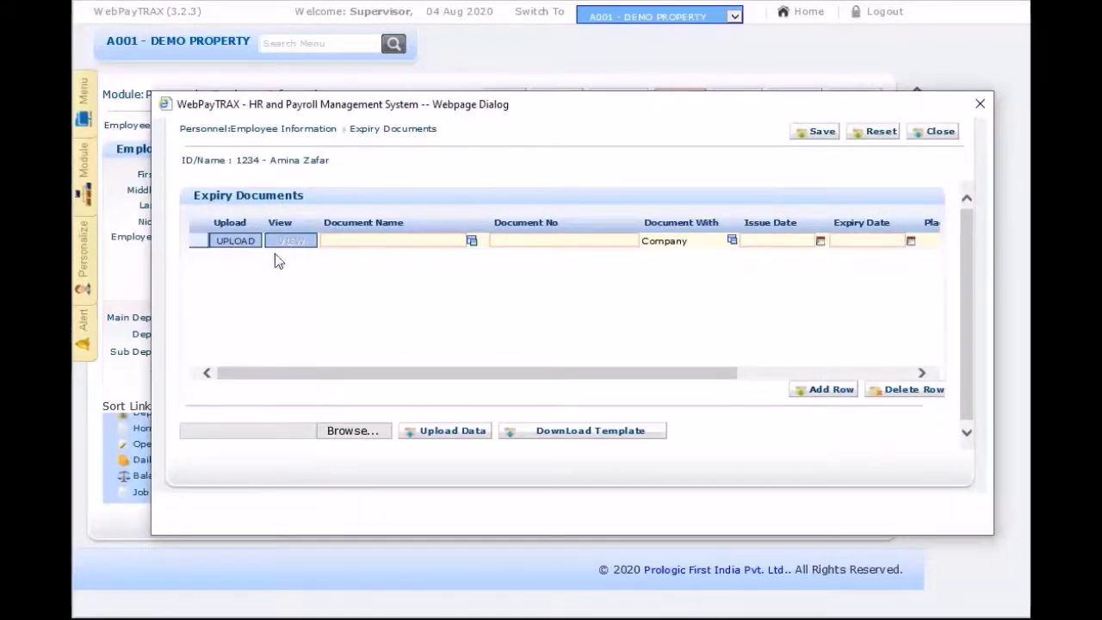
pyautogui.click(471, 242)
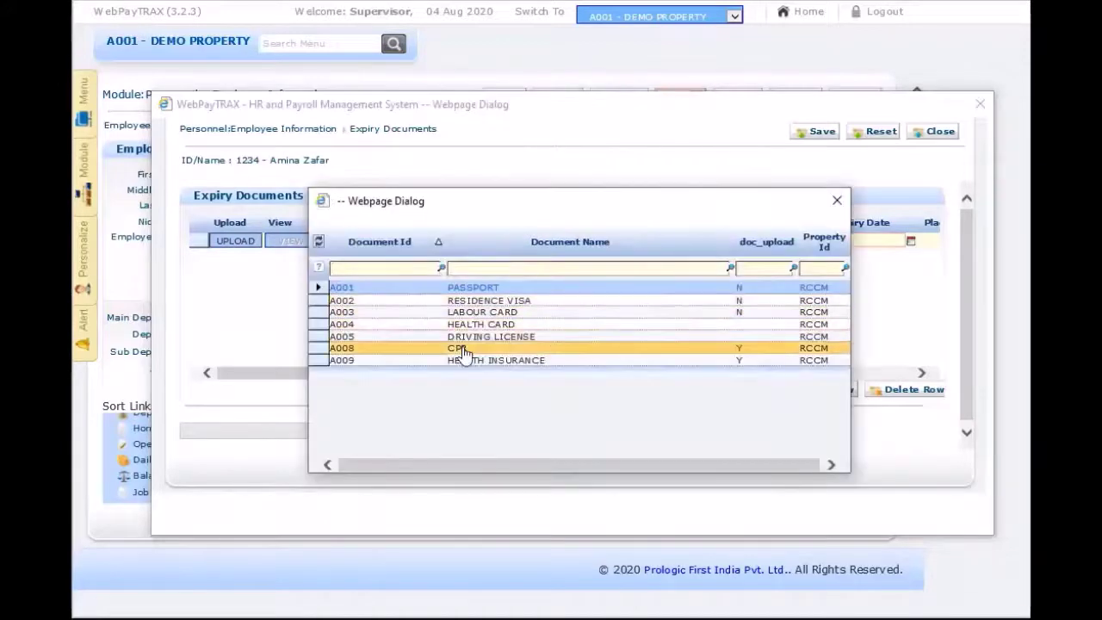
pyautogui.click(837, 200)
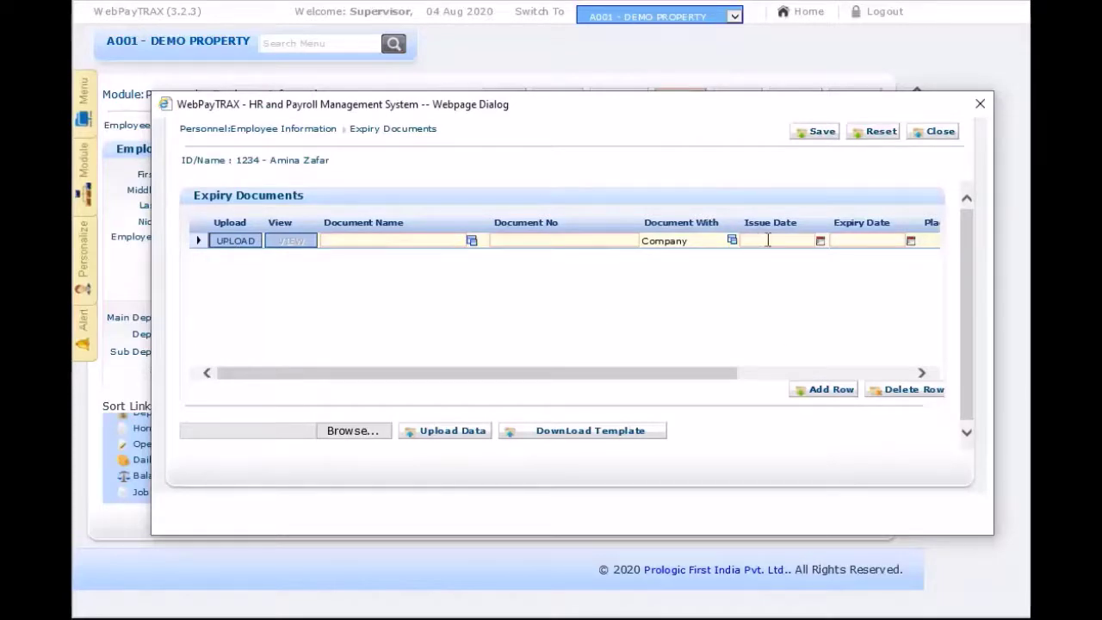
pyautogui.moveTo(717, 108); pyautogui.dragTo(625, 117)
pyautogui.moveTo(523, 385); pyautogui.dragTo(733, 366)
pyautogui.click(845, 141)
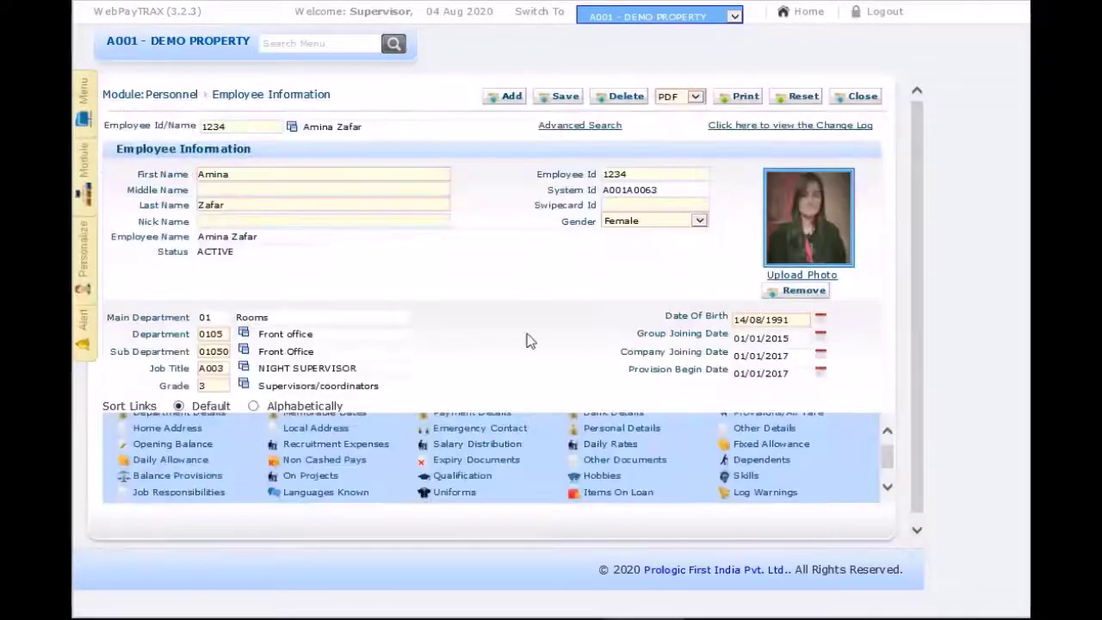
# Step: Fill in a row in the employee's Dependents with the name XYZ, the dependent's date of birth and the relation DAUGHTER
pyautogui.click(765, 460)
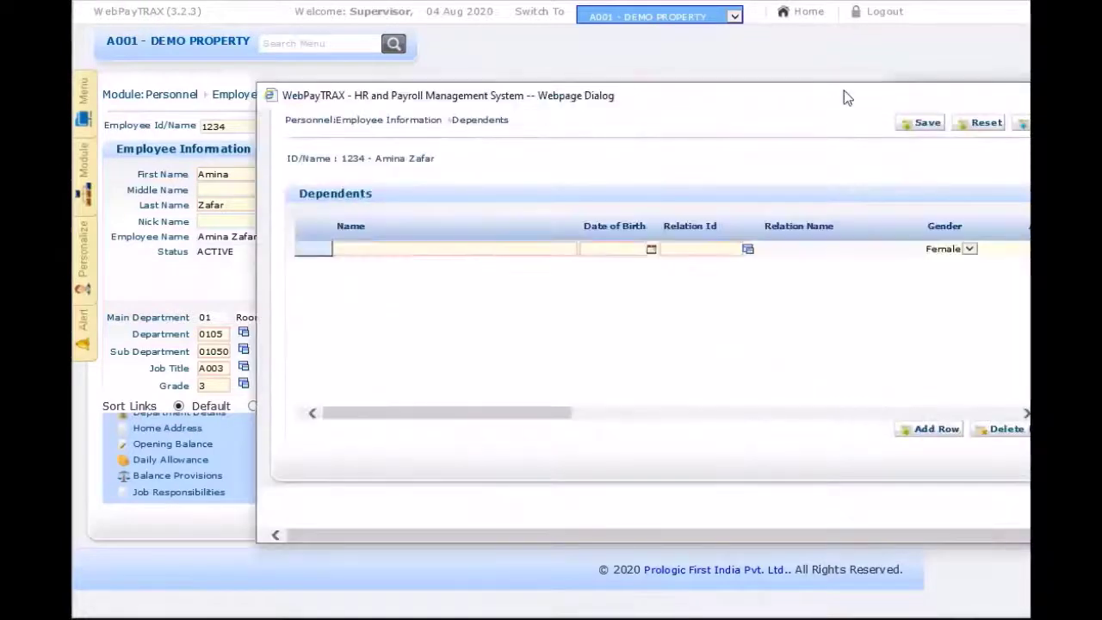
pyautogui.moveTo(748, 102); pyautogui.dragTo(708, 100)
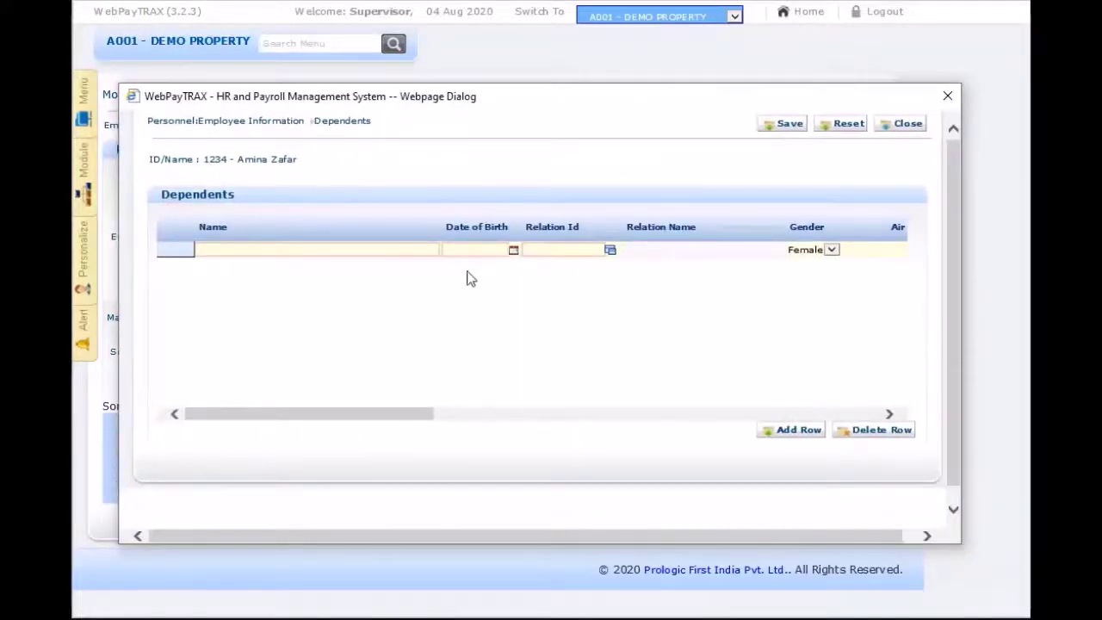
pyautogui.click(382, 250)
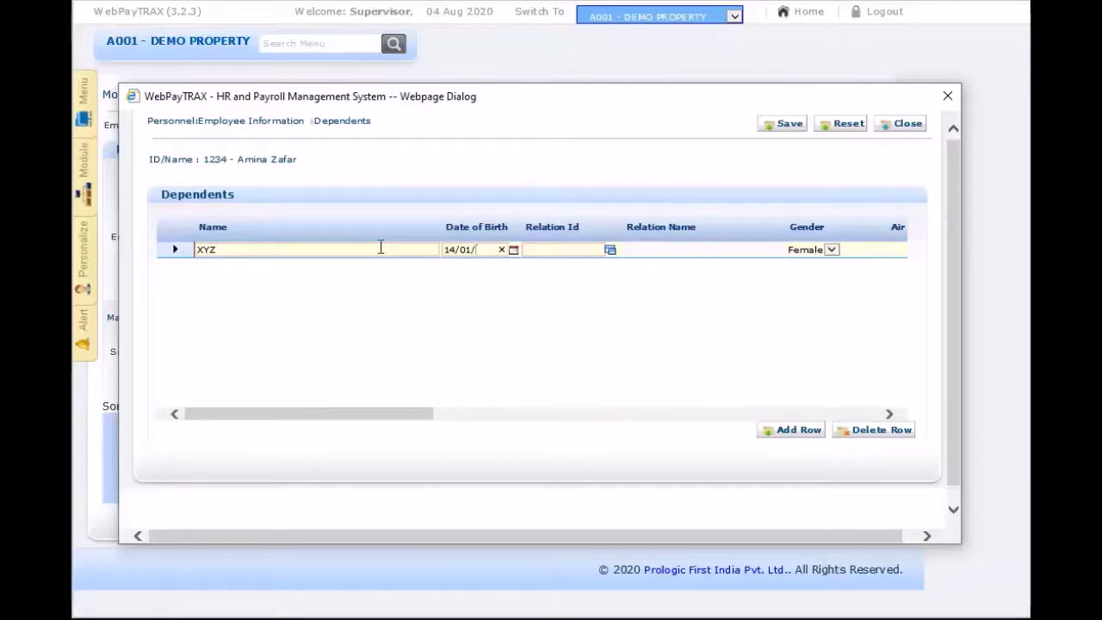
pyautogui.write('11')
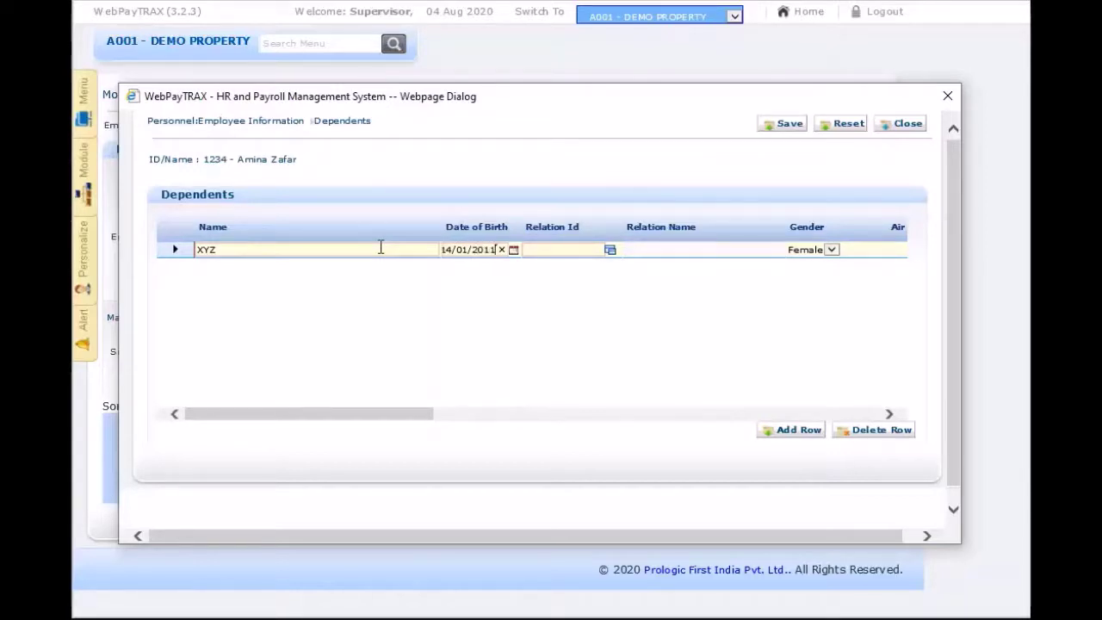
pyautogui.click(610, 251)
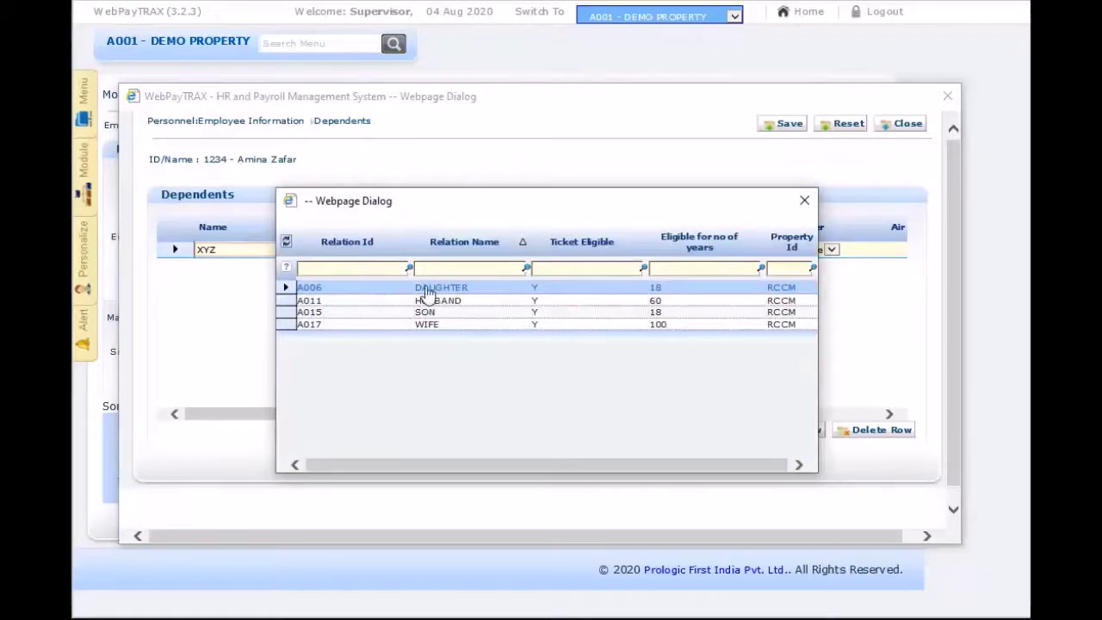
pyautogui.doubleClick(428, 290)
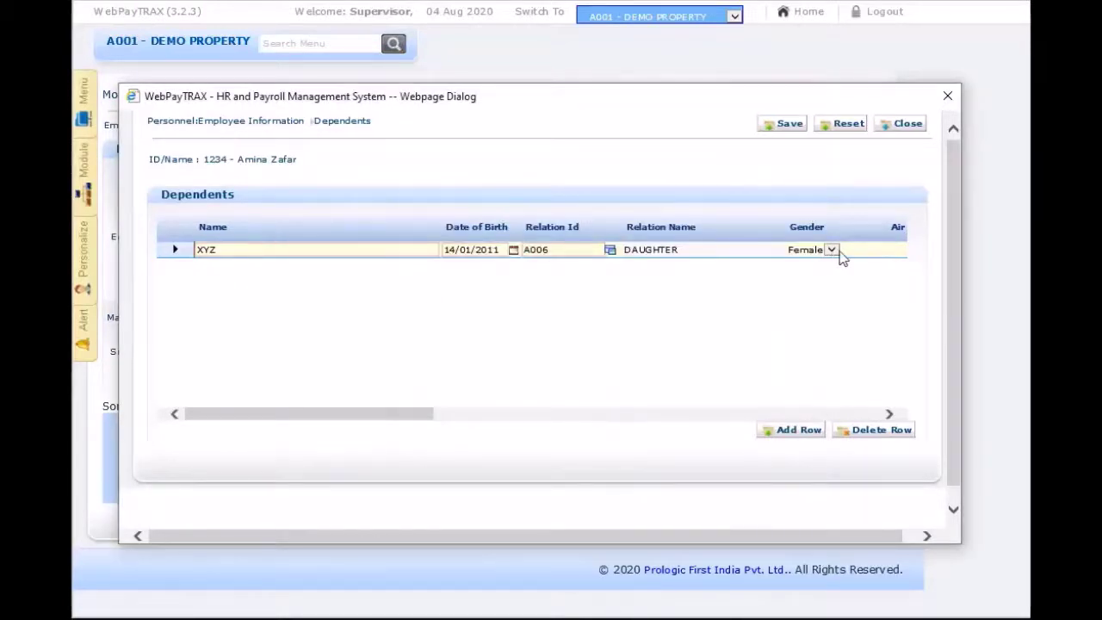
# Step: Set the daughter's flight category to CHILDRENS (2-12) AGE, review the remaining date and insurance fields, and close Dependents without saving
pyautogui.moveTo(359, 418); pyautogui.dragTo(504, 422)
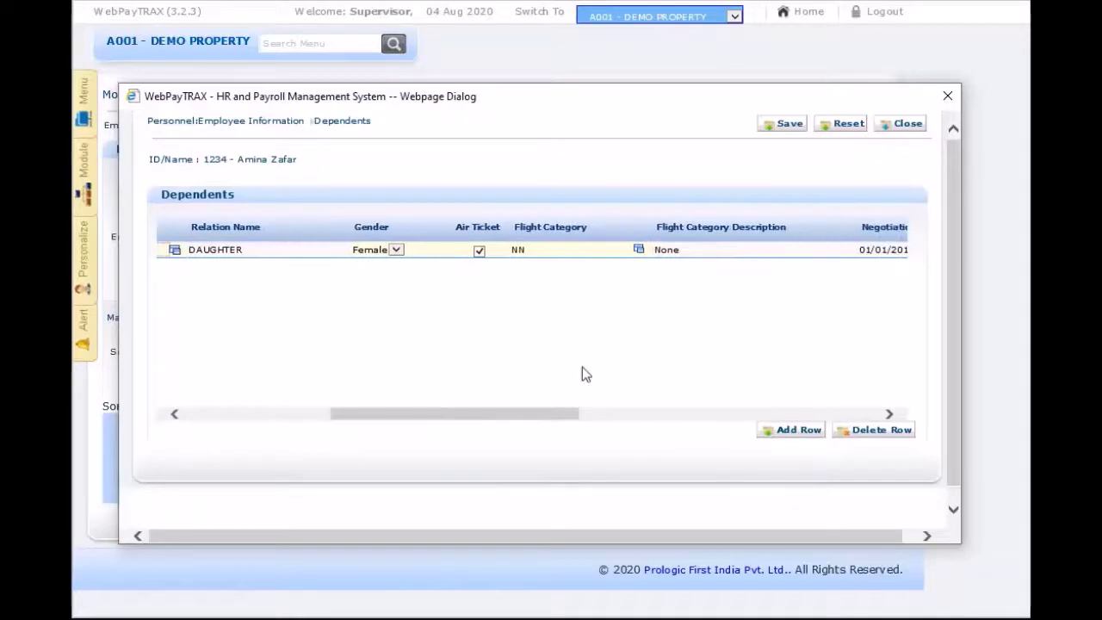
pyautogui.click(479, 251)
pyautogui.click(638, 248)
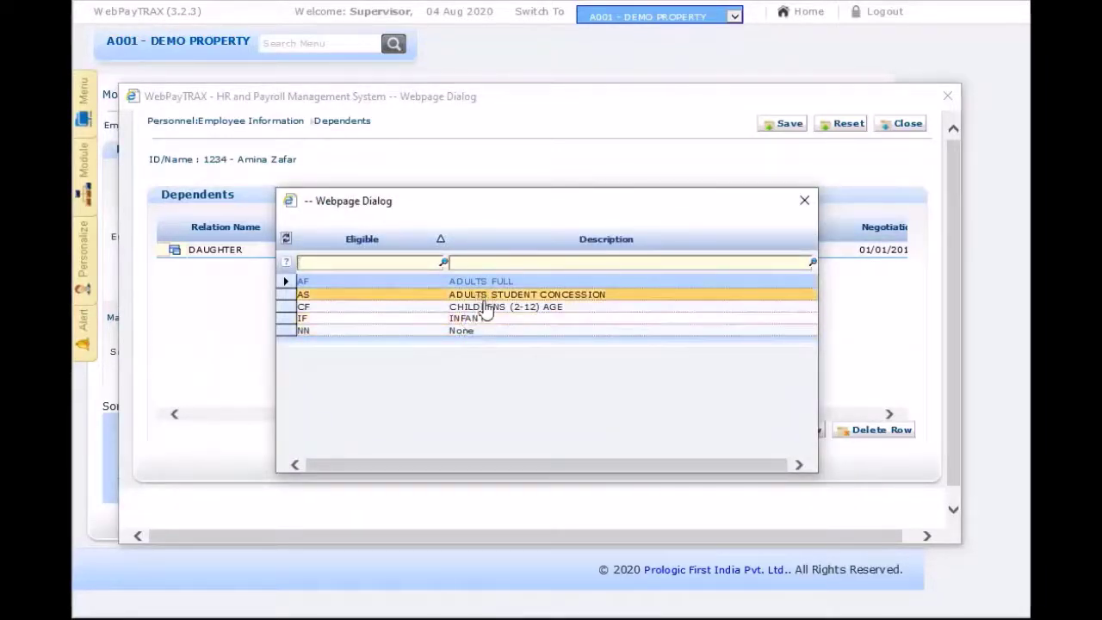
pyautogui.click(485, 308)
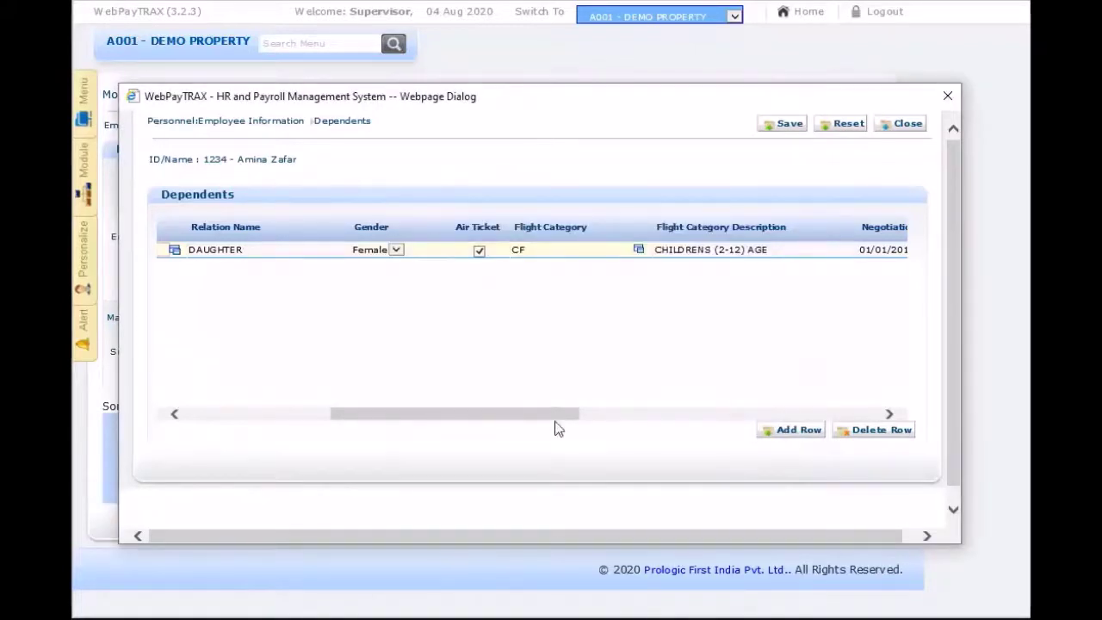
pyautogui.moveTo(576, 420); pyautogui.dragTo(698, 408)
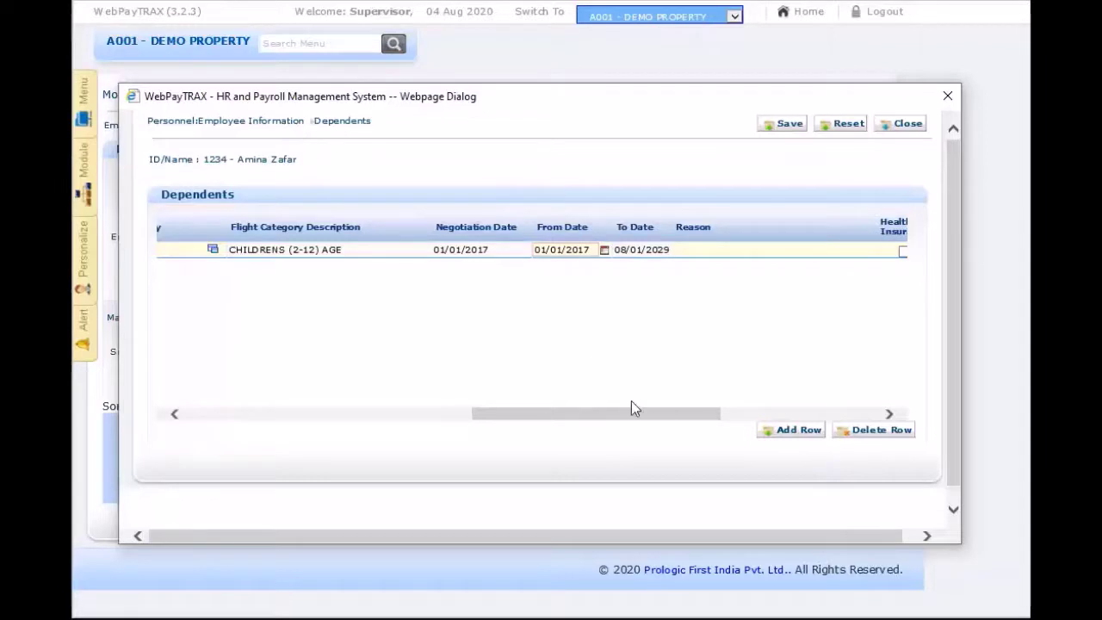
pyautogui.moveTo(631, 409); pyautogui.dragTo(804, 416)
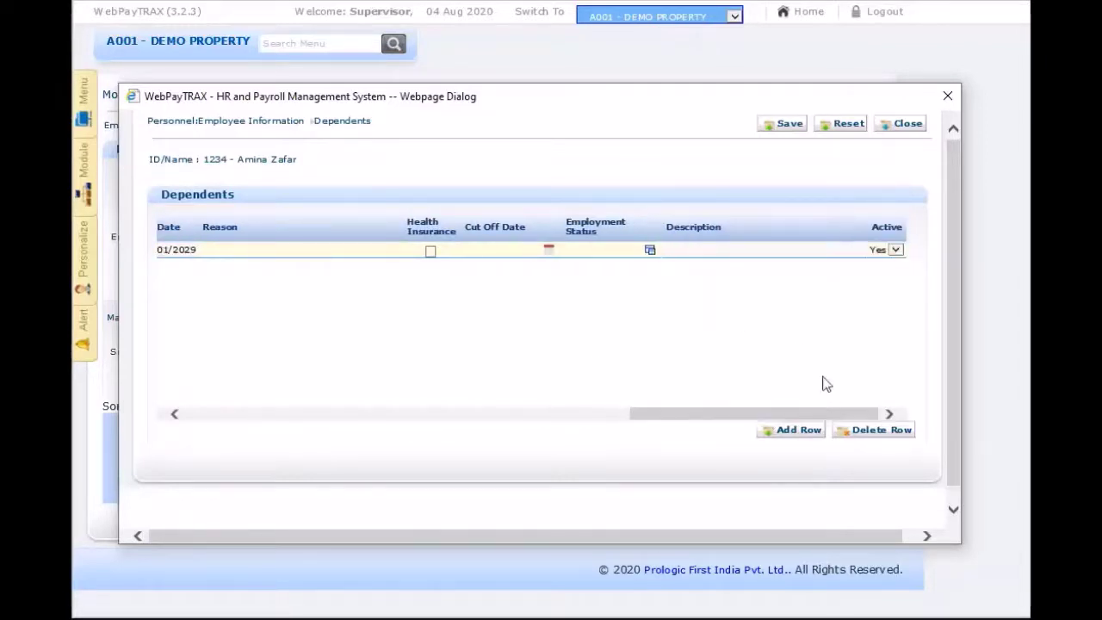
pyautogui.click(897, 125)
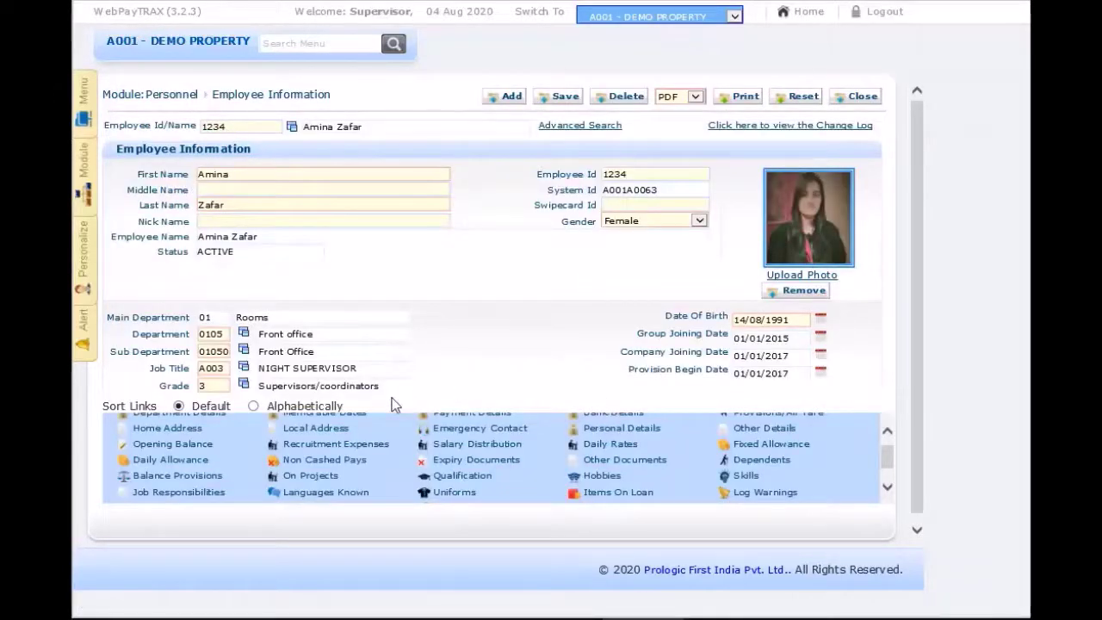
# Step: Open the employee's Balance Provisions and try to refresh them with 001/12/2020 as the as-on date
pyautogui.click(162, 479)
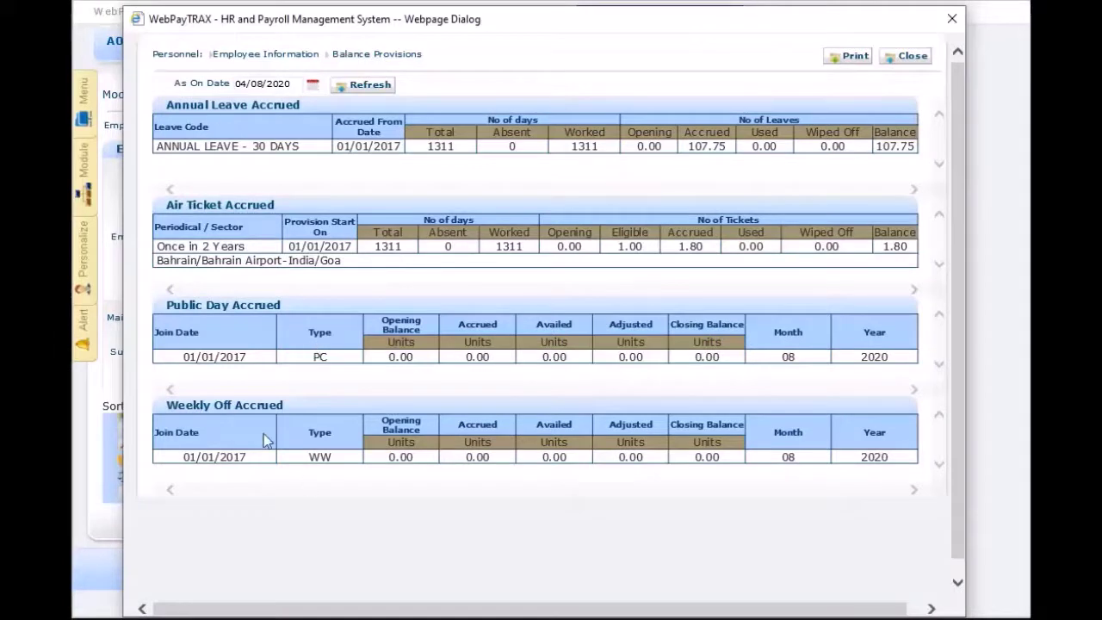
pyautogui.click(267, 88)
pyautogui.press('BackSpace')
pyautogui.press('BackSpace')
pyautogui.press('BackSpace')
pyautogui.press('BackSpace')
pyautogui.press('BackSpace')
pyautogui.write('01/12/2020')
pyautogui.click(370, 86)
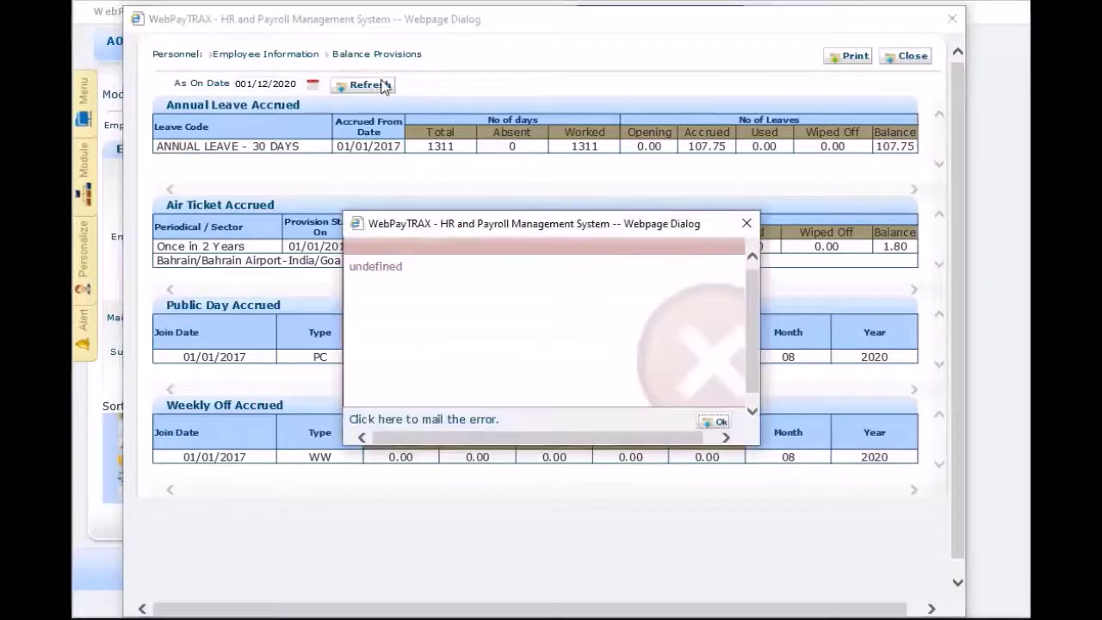
pyautogui.click(716, 422)
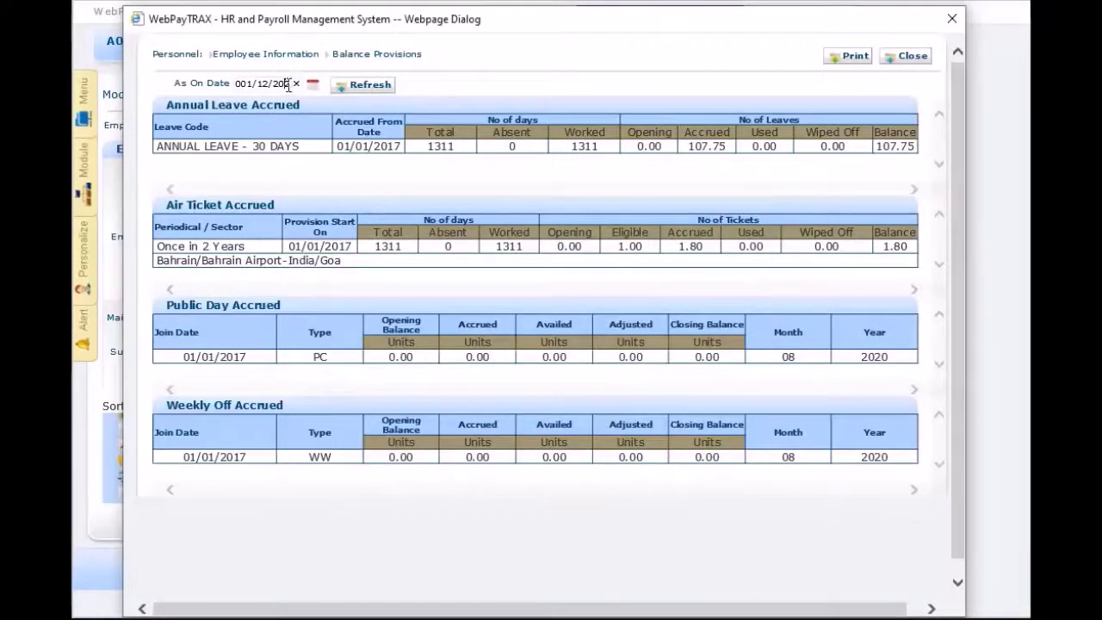
# Step: Correct the as-on date to 01/12/2020, refresh the accrued balances and close Balance Provisions
pyautogui.click(246, 83)
pyautogui.press('BackSpace')
pyautogui.click(372, 87)
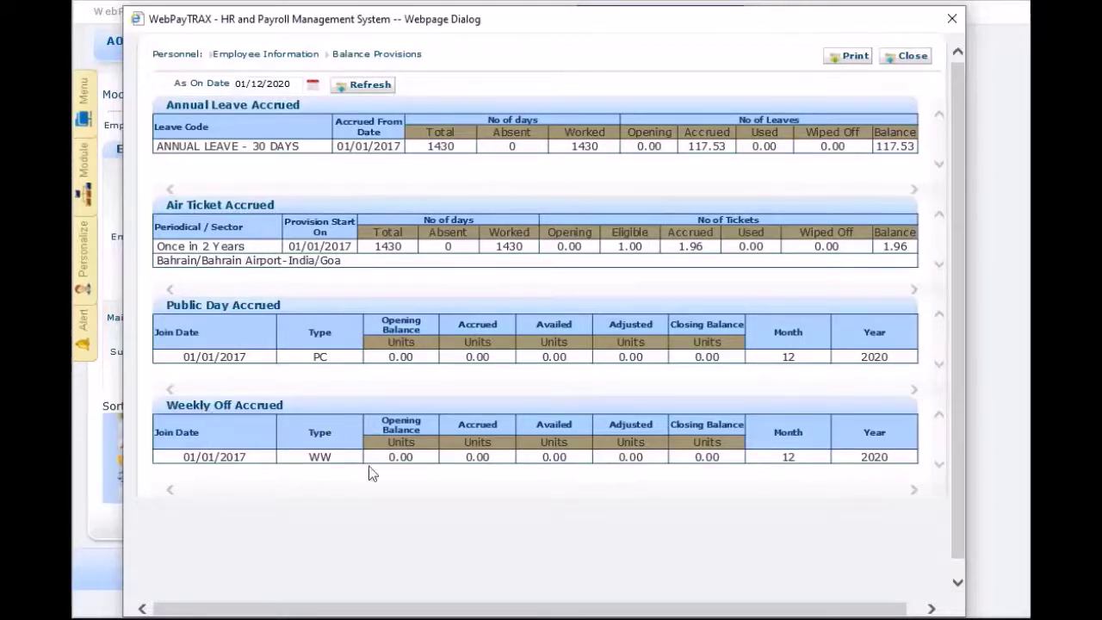
pyautogui.click(913, 55)
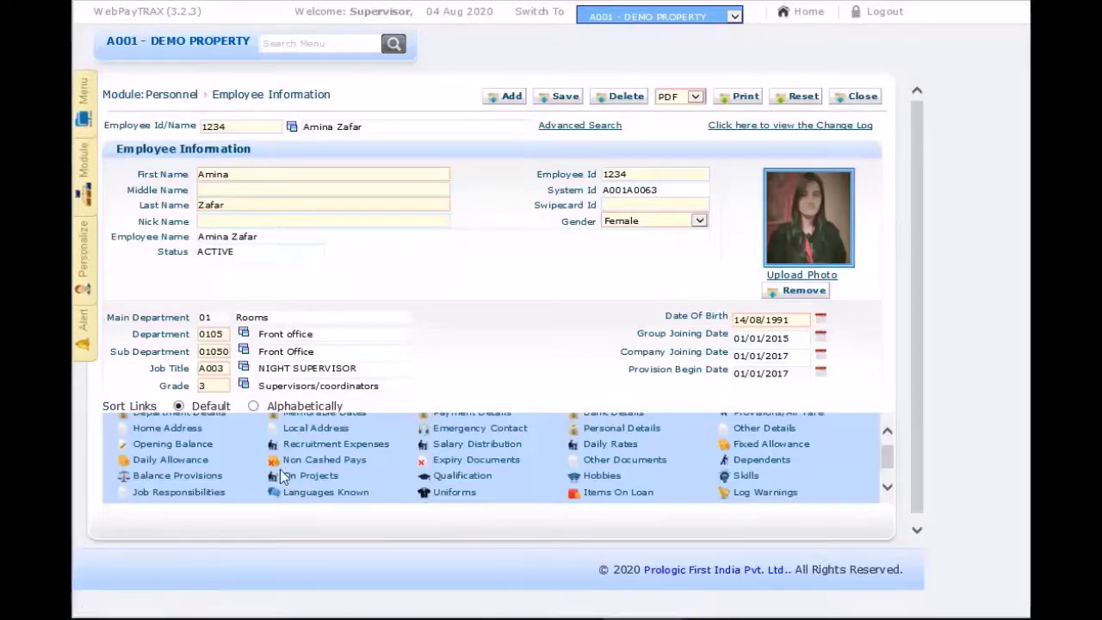
# Step: Review the columns of the employee's Qualification table and close it without changes
pyautogui.click(465, 480)
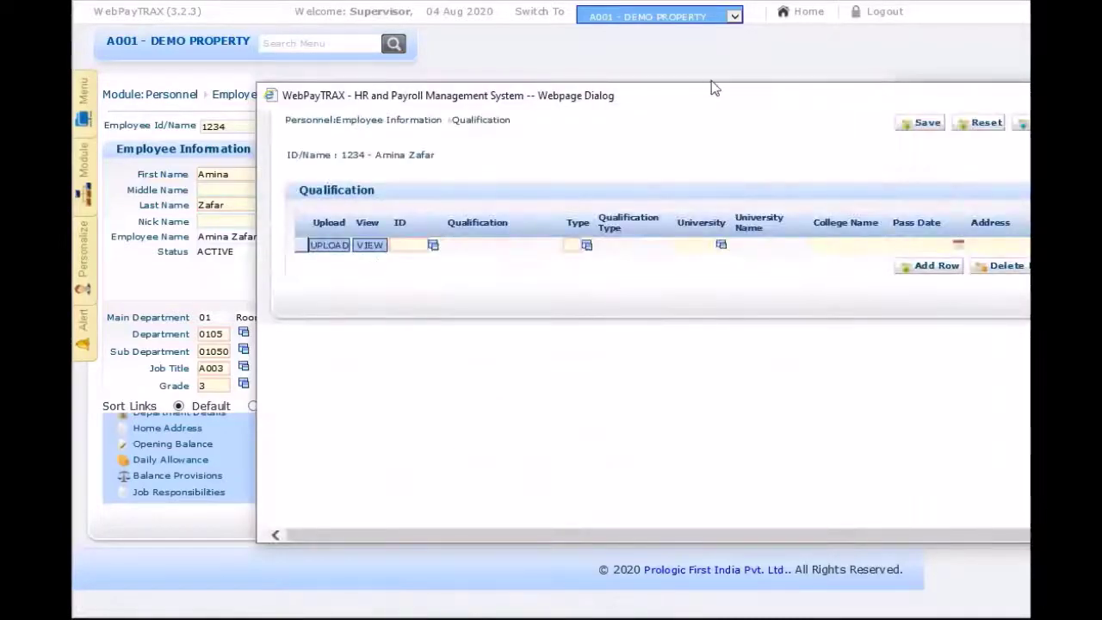
pyautogui.moveTo(713, 88); pyautogui.dragTo(571, 105)
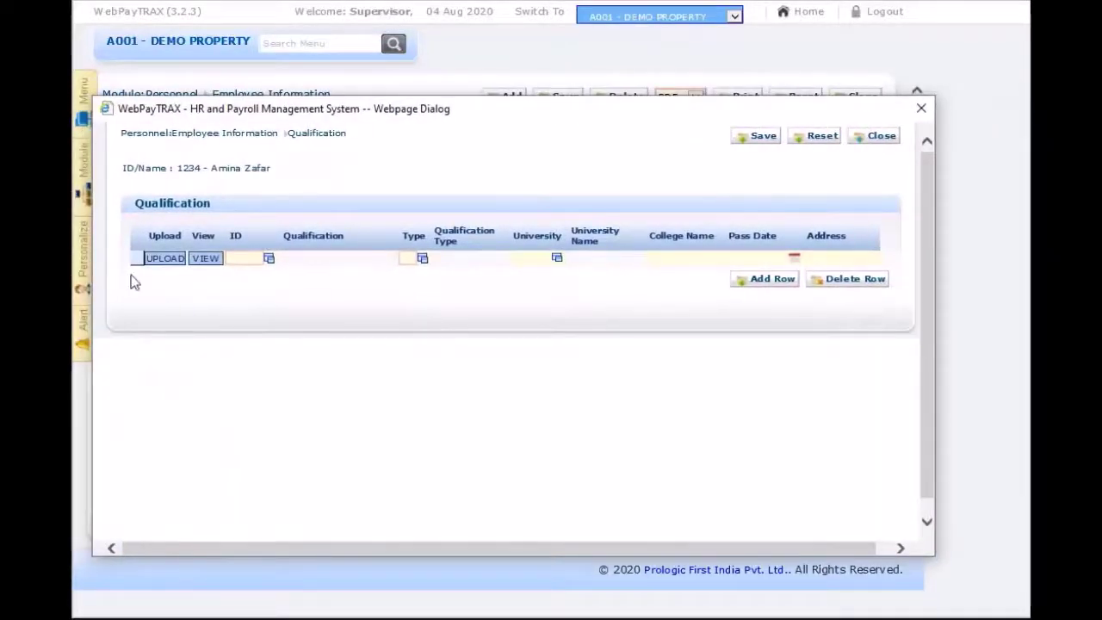
pyautogui.click(887, 138)
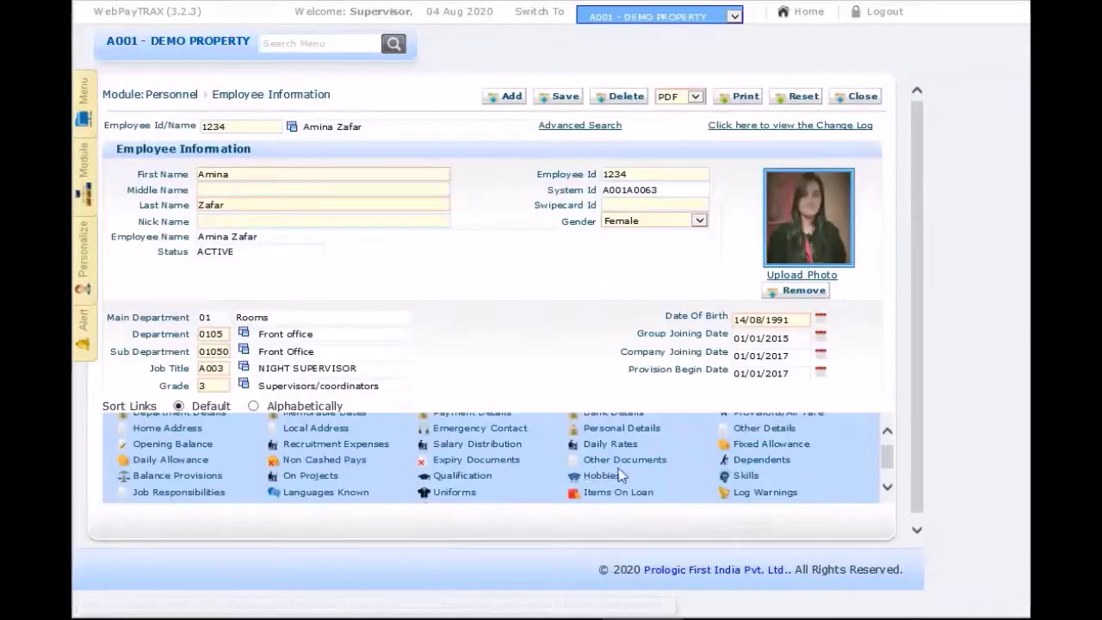
# Step: Look through the list of selectable hobbies in the employee's Hobbies and close it without picking one
pyautogui.click(607, 475)
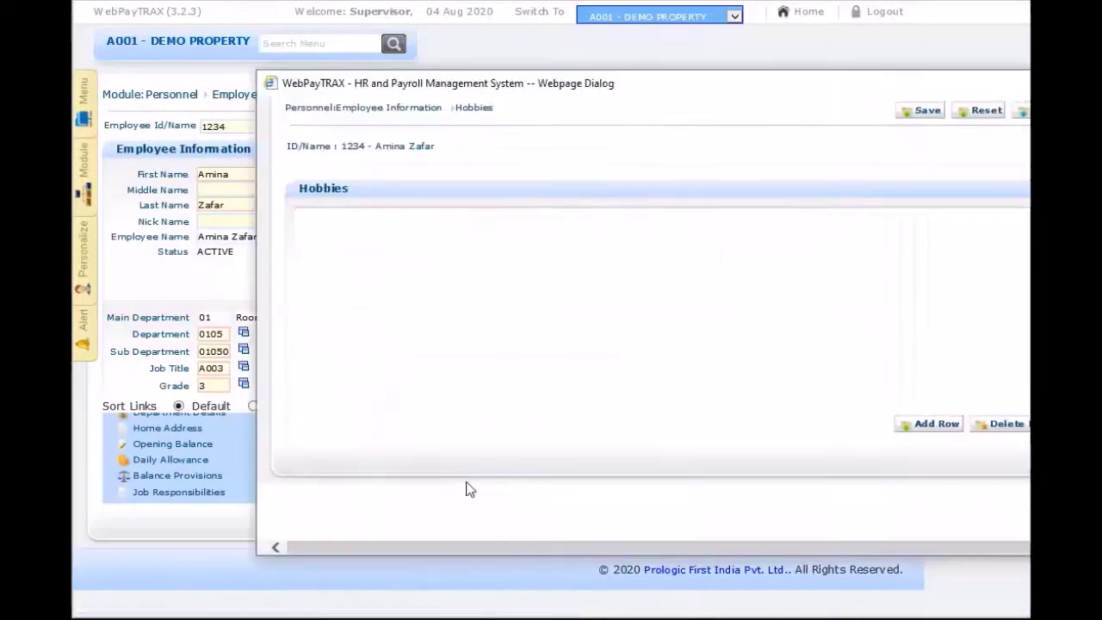
pyautogui.moveTo(680, 94); pyautogui.dragTo(585, 95)
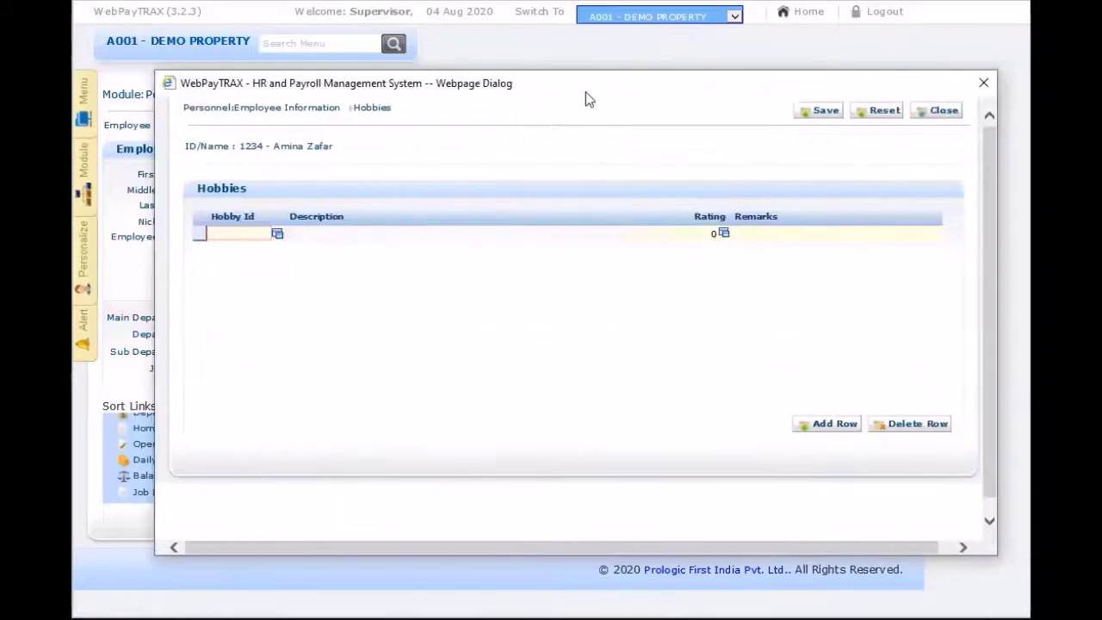
pyautogui.click(276, 234)
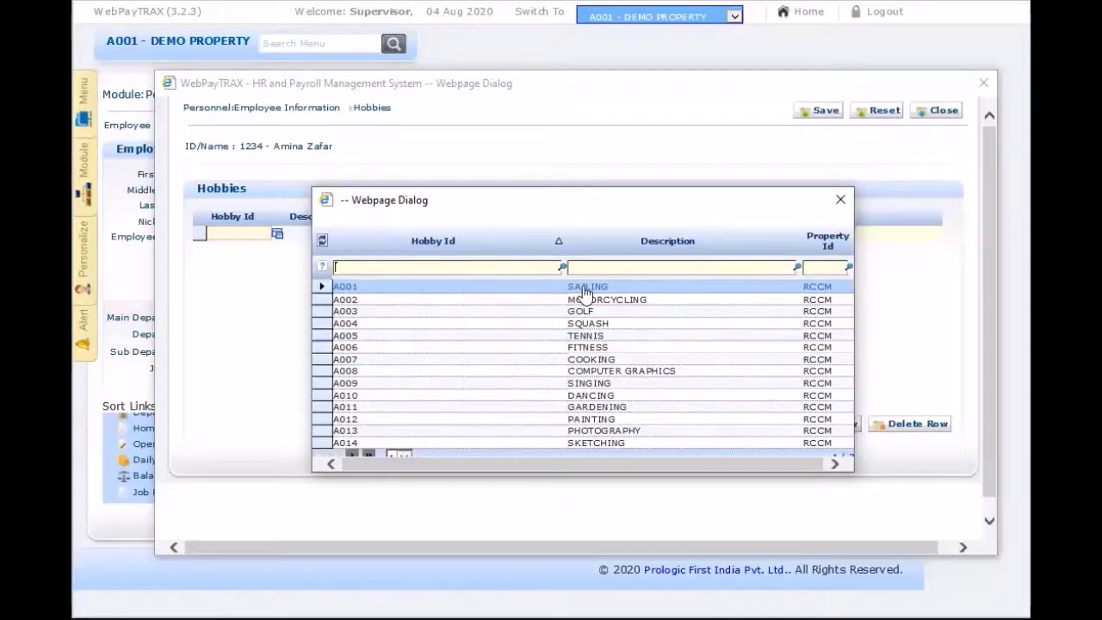
pyautogui.click(841, 202)
pyautogui.click(951, 113)
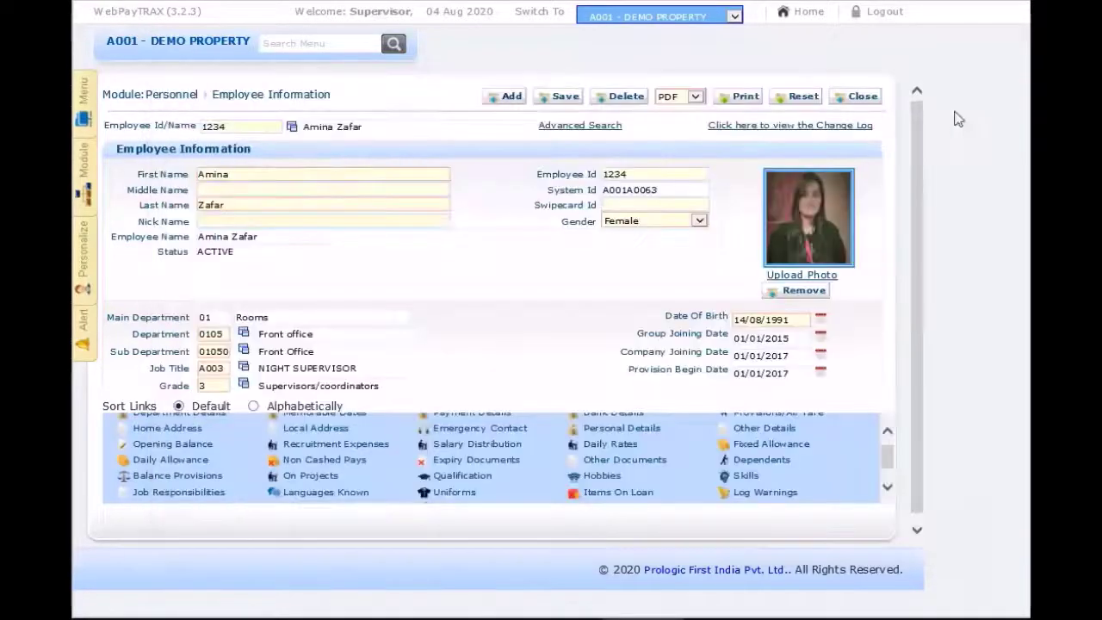
# Step: Look through the list of selectable skills in the employee's Skills and close it without picking one
pyautogui.click(748, 474)
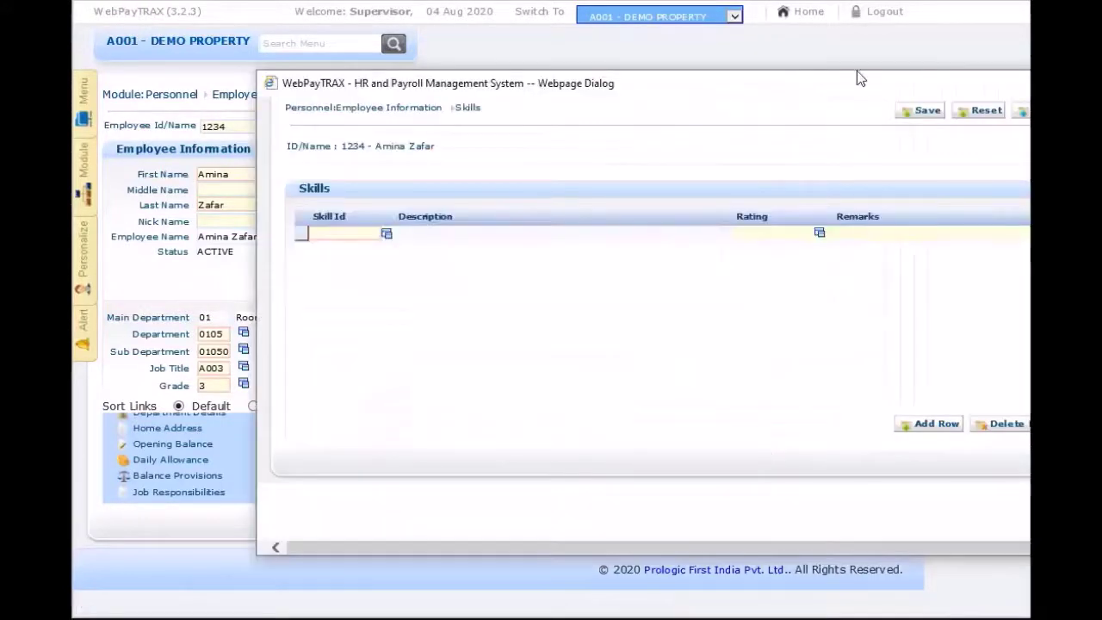
pyautogui.moveTo(856, 76); pyautogui.dragTo(720, 85)
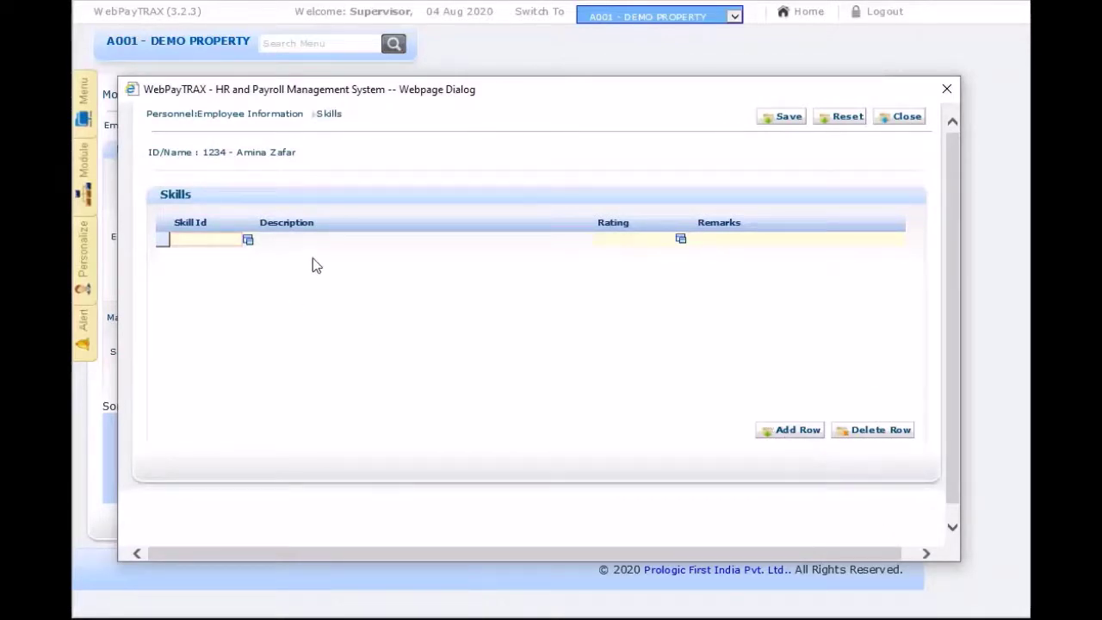
pyautogui.click(248, 240)
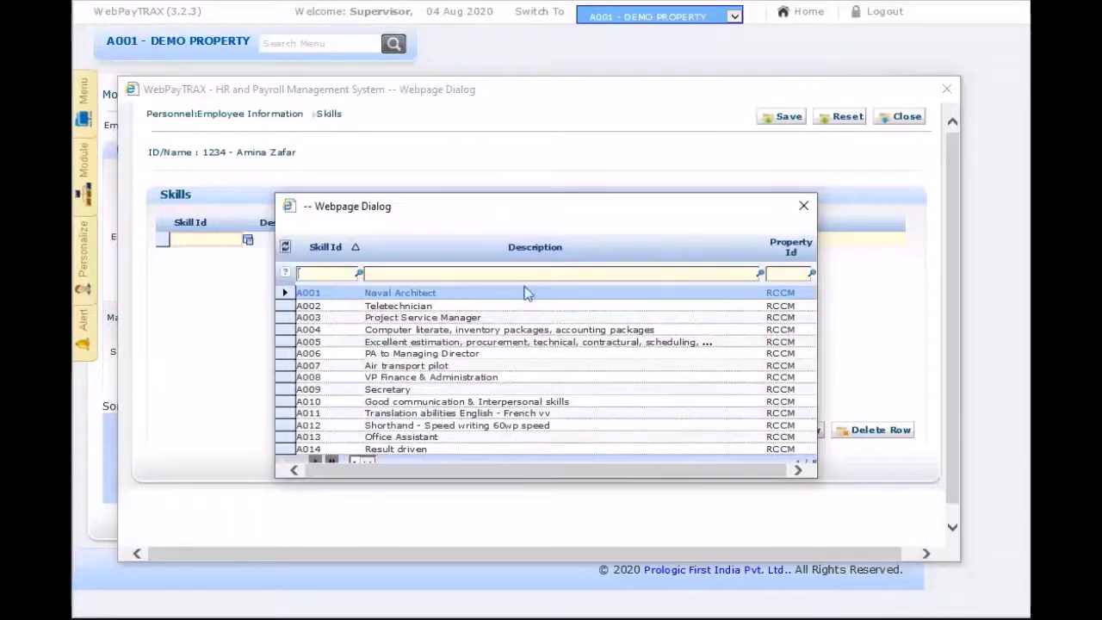
pyautogui.click(803, 205)
pyautogui.click(905, 117)
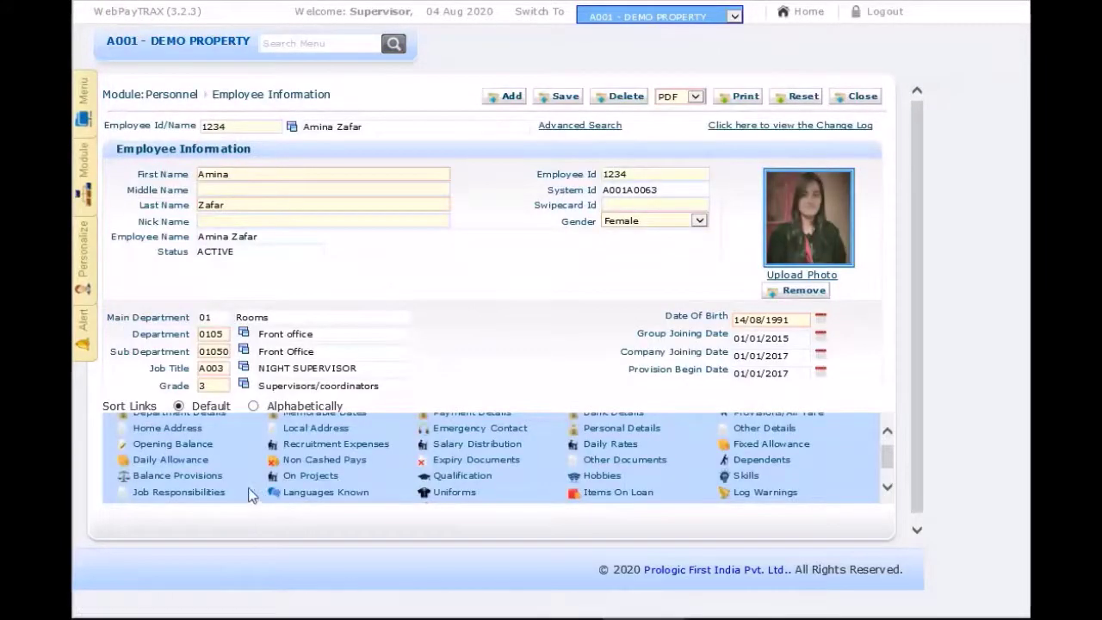
# Step: Open the employee's Items On Loan, filter the asset list for "lap" and pick Laptop as the asset
pyautogui.scroll(-1, 258, 491)
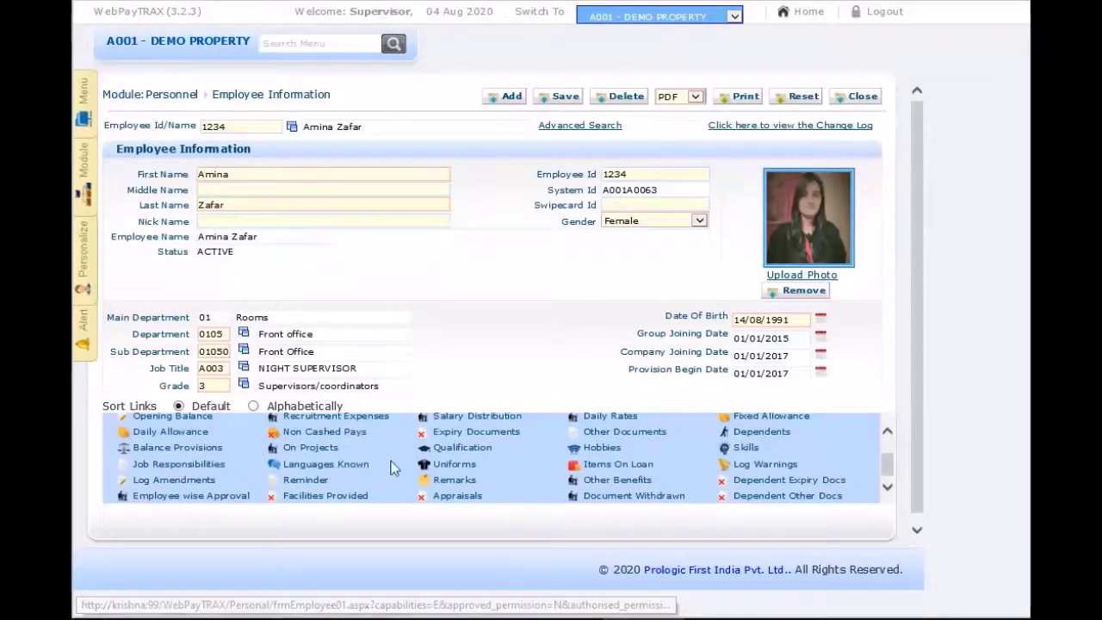
pyautogui.click(616, 464)
pyautogui.moveTo(640, 101); pyautogui.dragTo(489, 102)
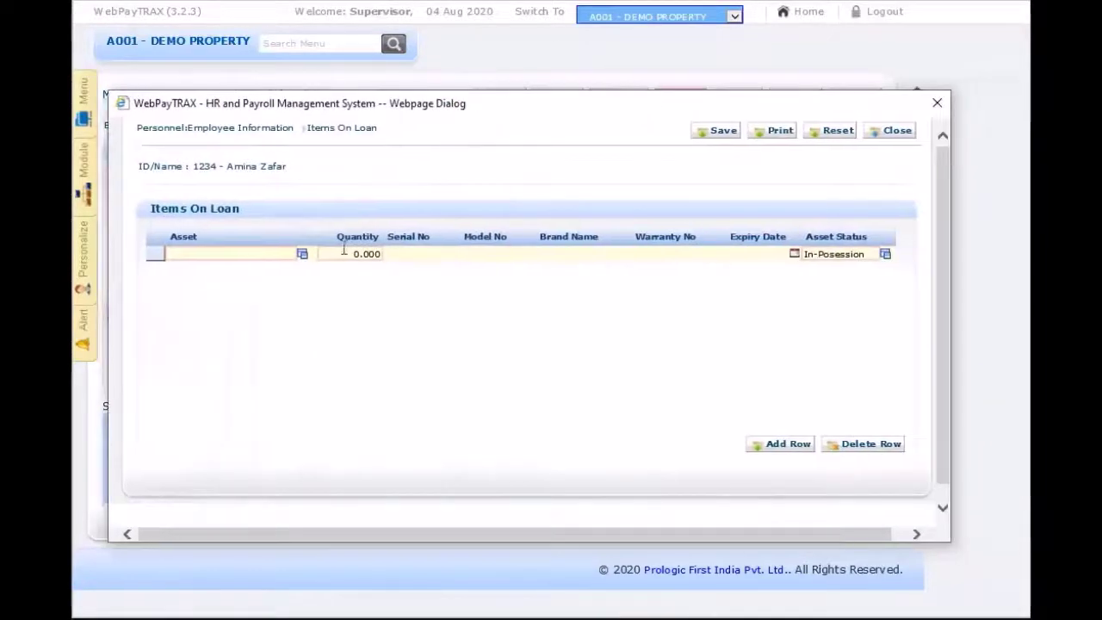
pyautogui.click(299, 253)
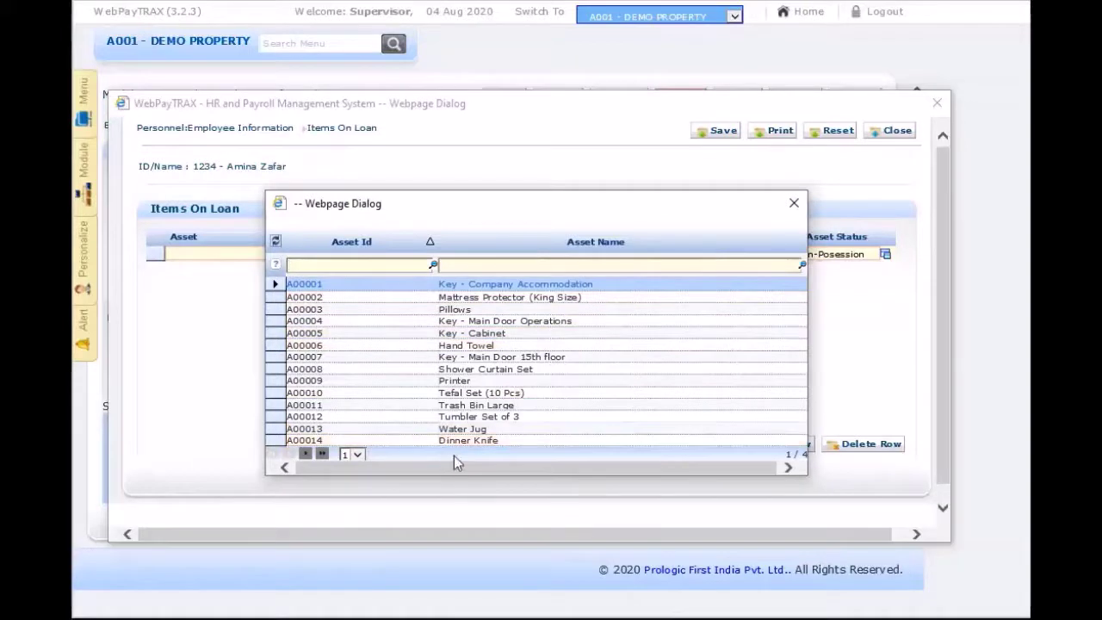
pyautogui.click(321, 454)
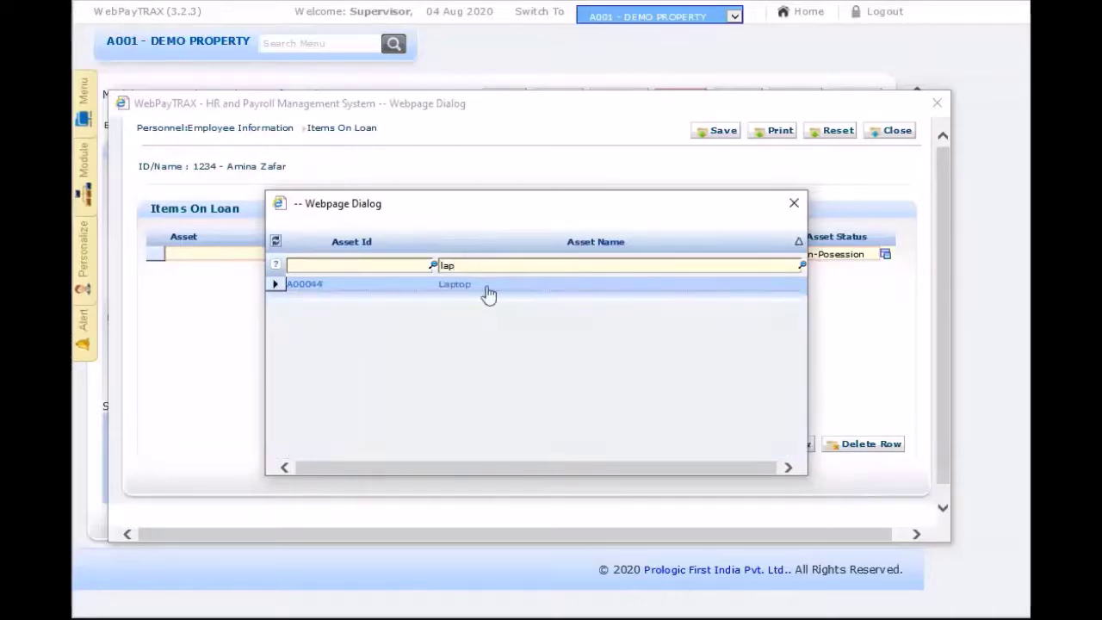
pyautogui.doubleClick(484, 286)
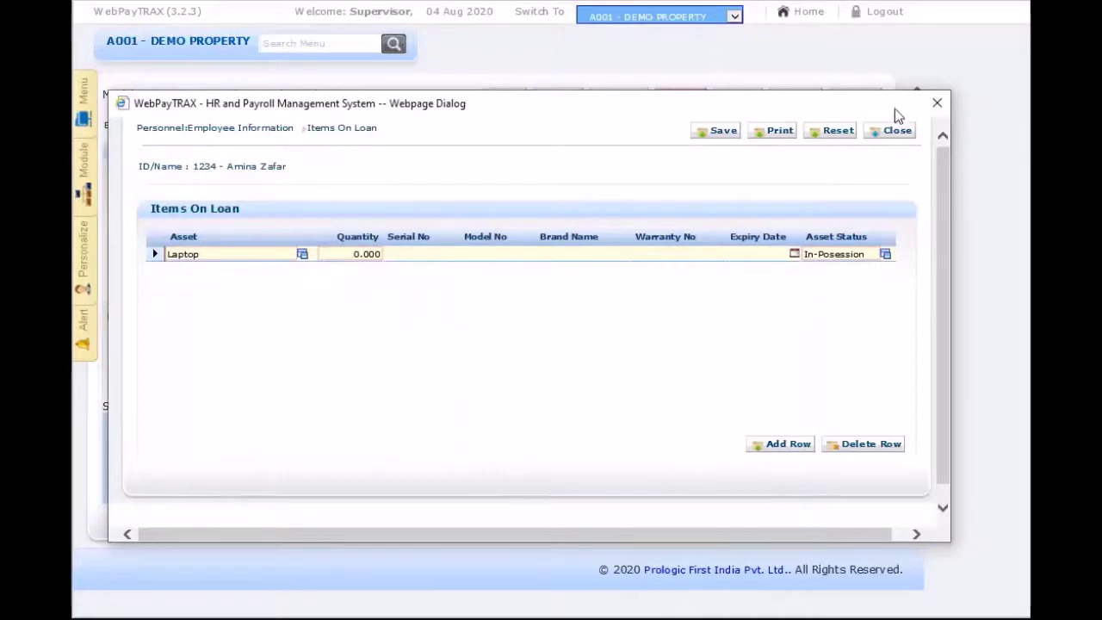
# Step: Review the full list of asset statuses for the laptop row and close Items On Loan without saving
pyautogui.click(886, 254)
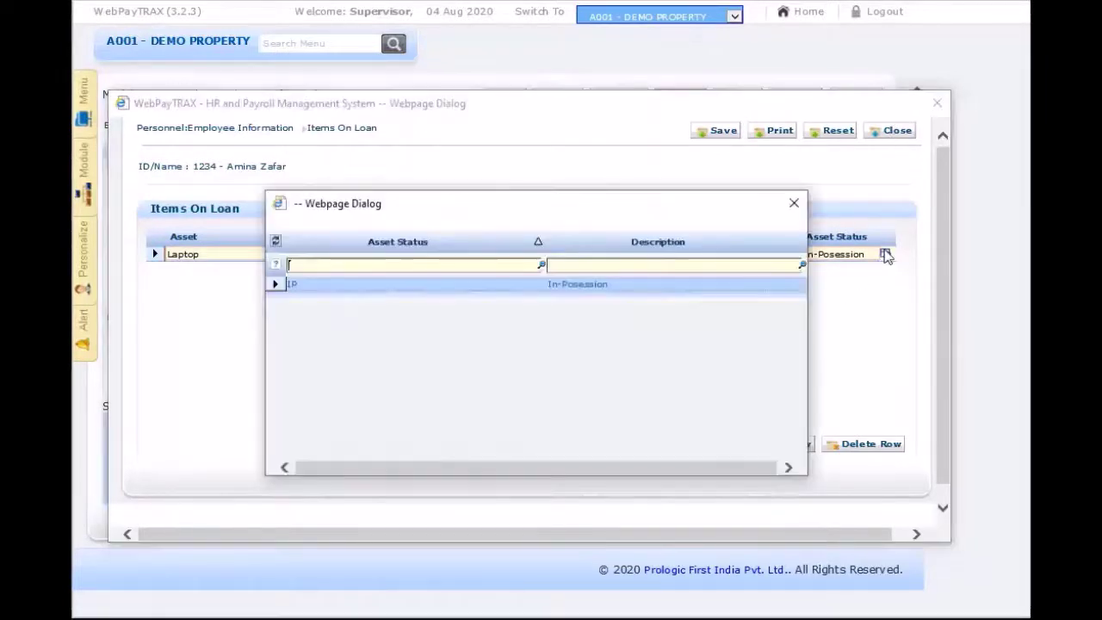
pyautogui.click(275, 240)
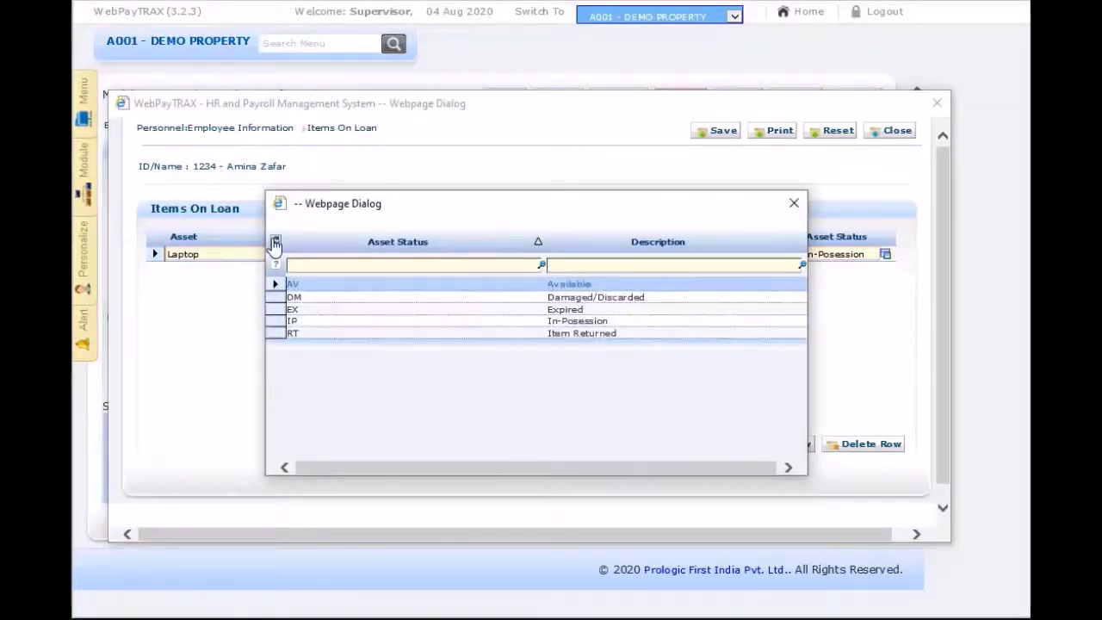
pyautogui.click(795, 201)
pyautogui.click(897, 132)
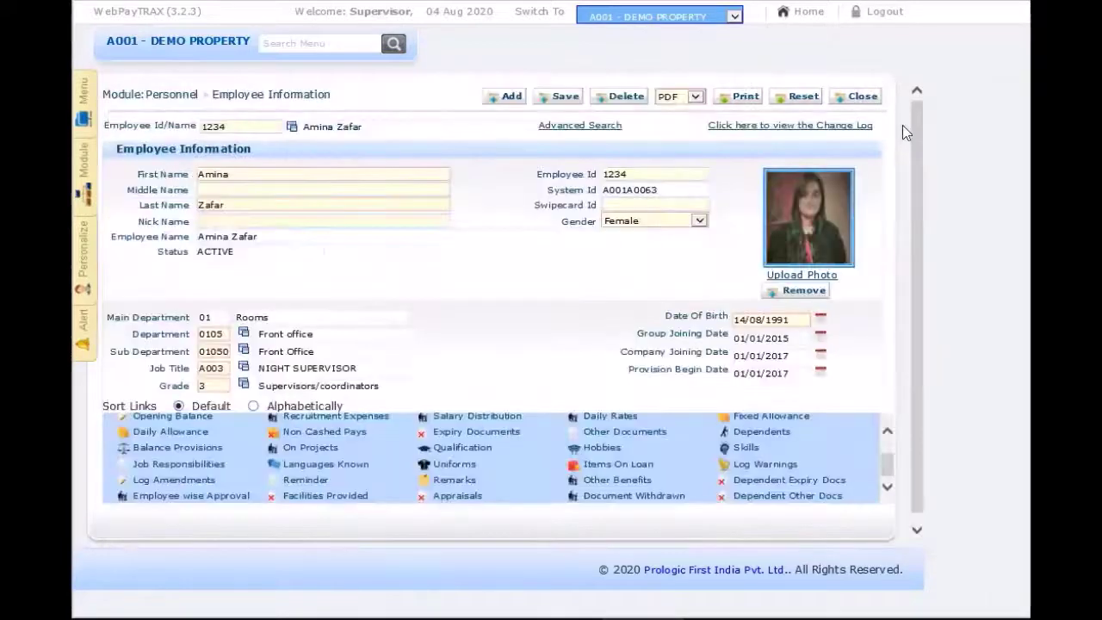
pyautogui.scroll(-1, 739, 452)
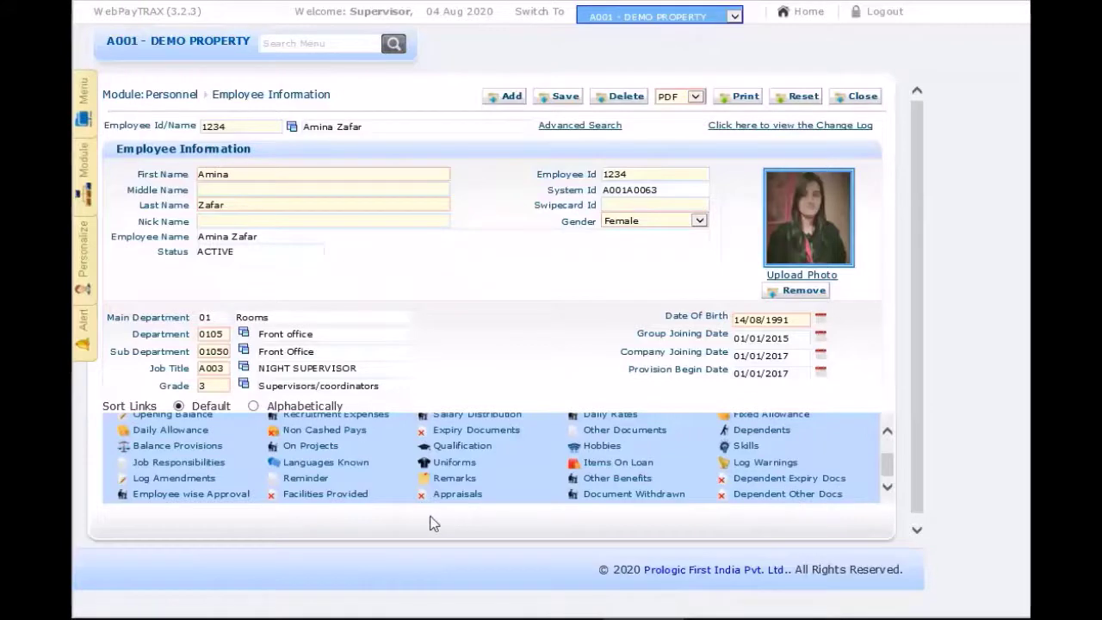
pyautogui.scroll(1, 516, 464)
pyautogui.scroll(1, 516, 463)
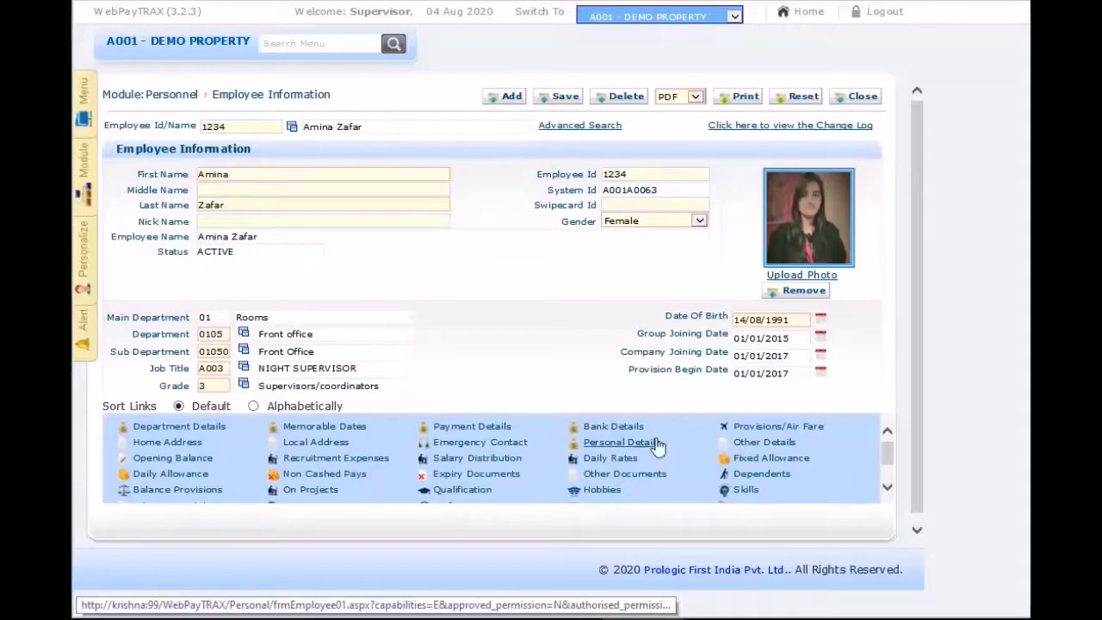
pyautogui.scroll(-1, 627, 469)
pyautogui.scroll(-2, 627, 482)
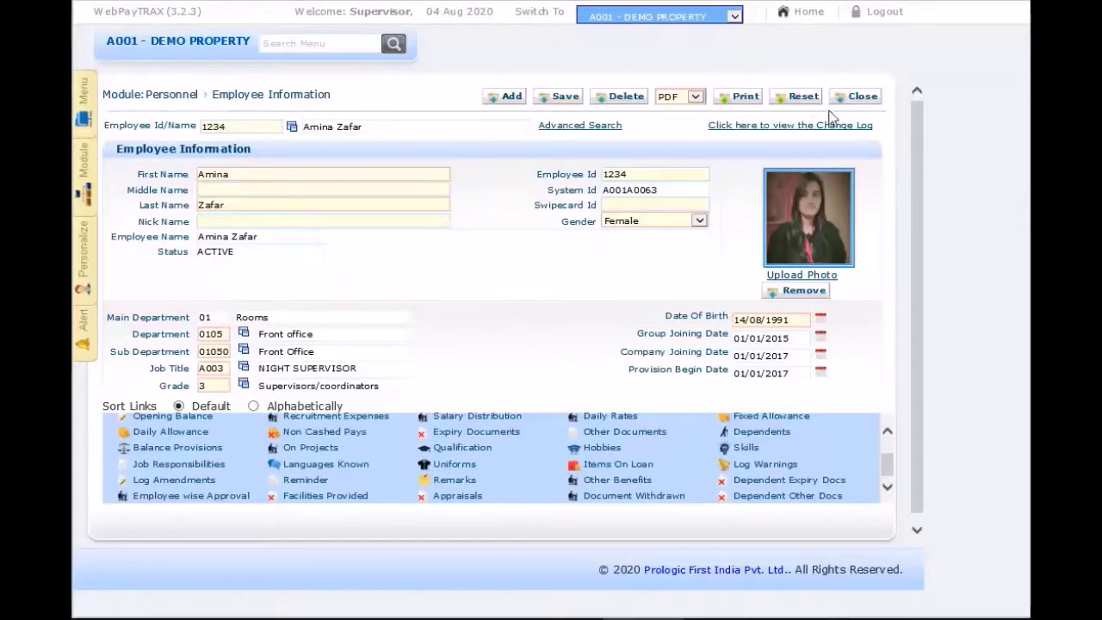
# Step: Leave Employee Information and load the same employee in Service Change/Appraisals by entering the employee ID
pyautogui.click(861, 96)
pyautogui.click(83, 93)
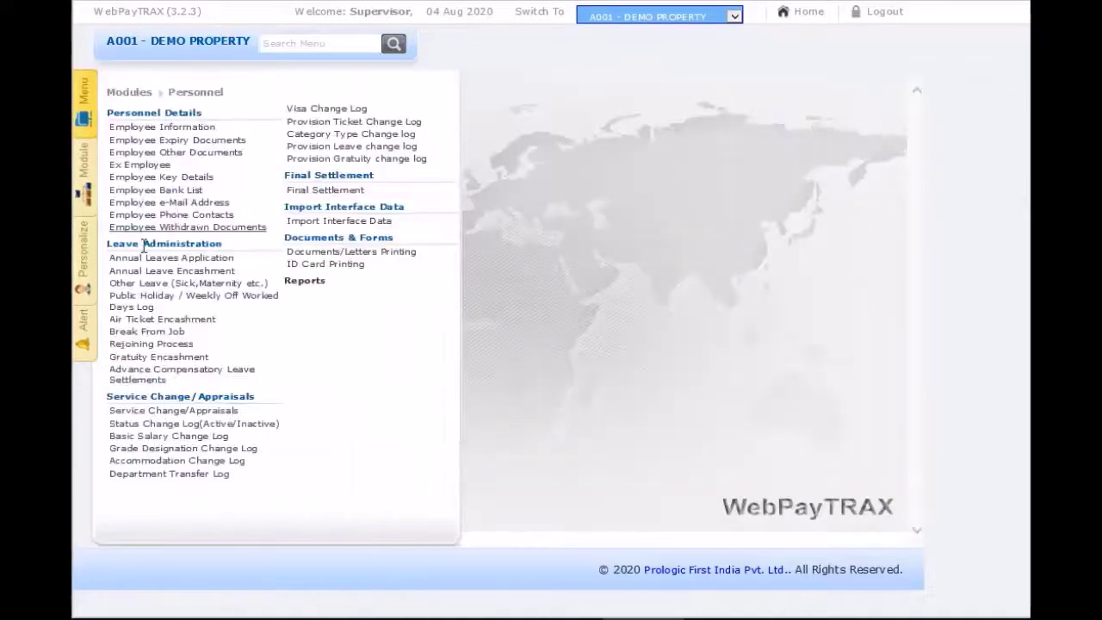
pyautogui.click(153, 410)
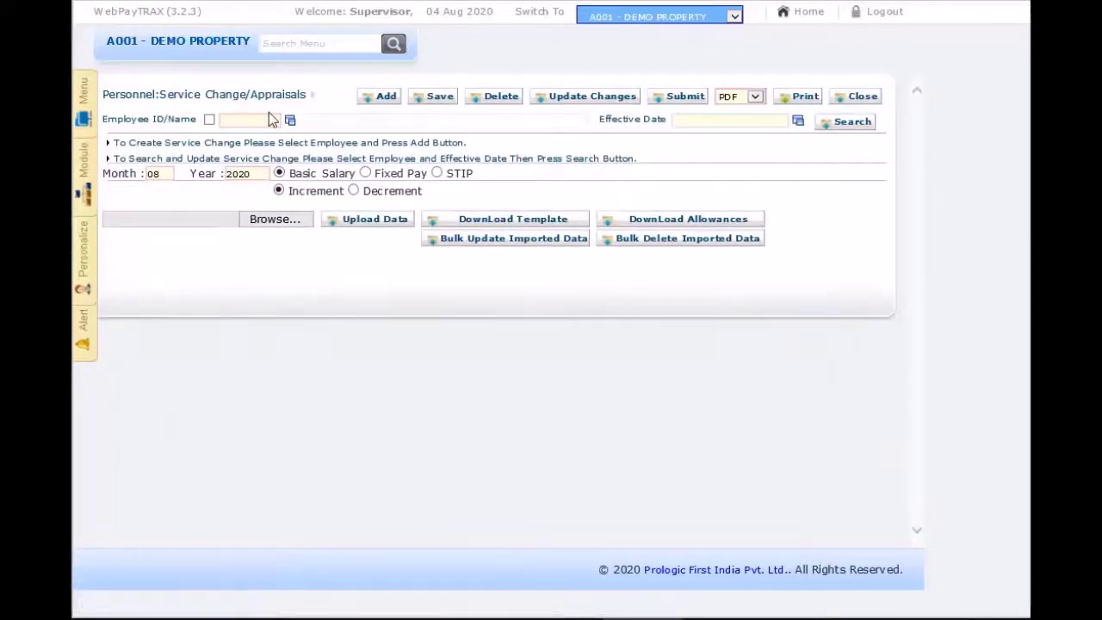
pyautogui.write('1234')
pyautogui.press('Tab')
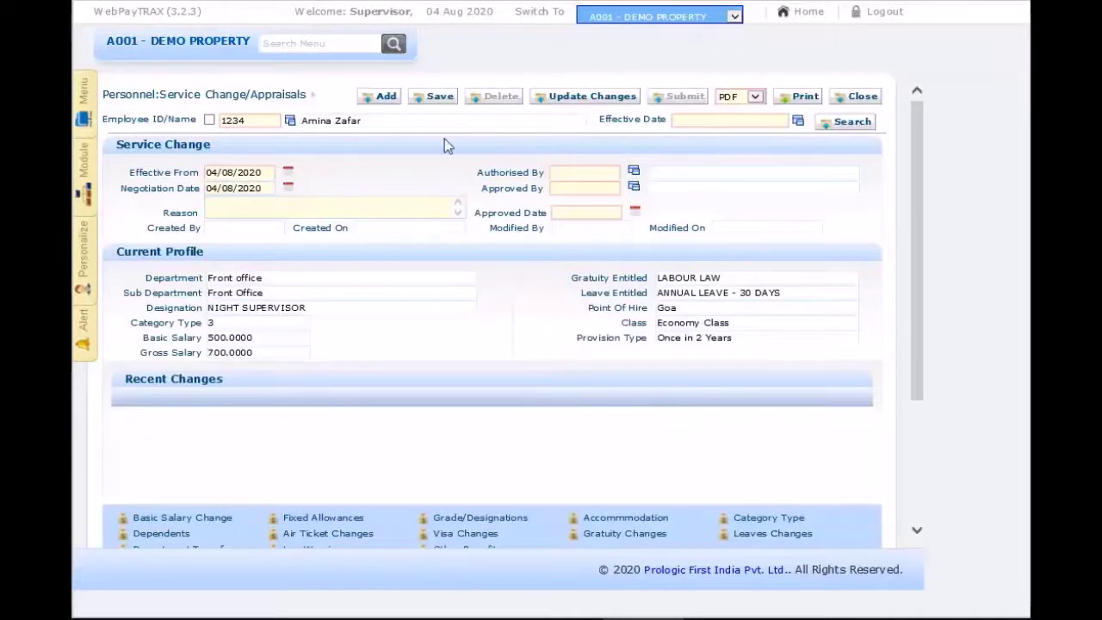
# Step: Look over the employee's service change categories and return to the Employee Information form
pyautogui.scroll(-3, 184, 290)
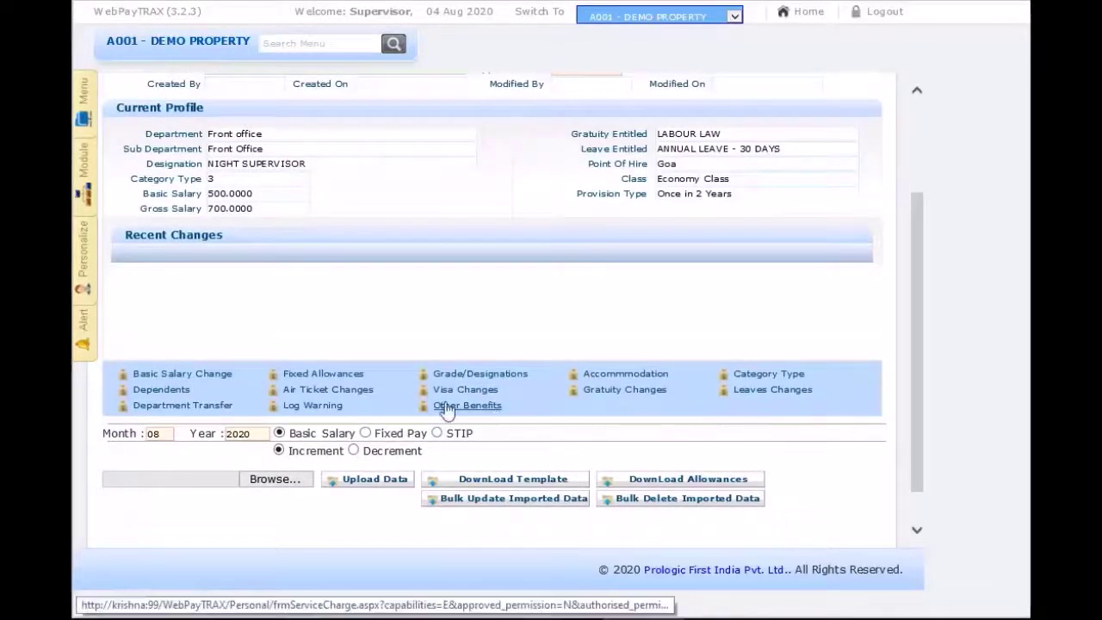
pyautogui.scroll(3, 314, 396)
pyautogui.click(856, 96)
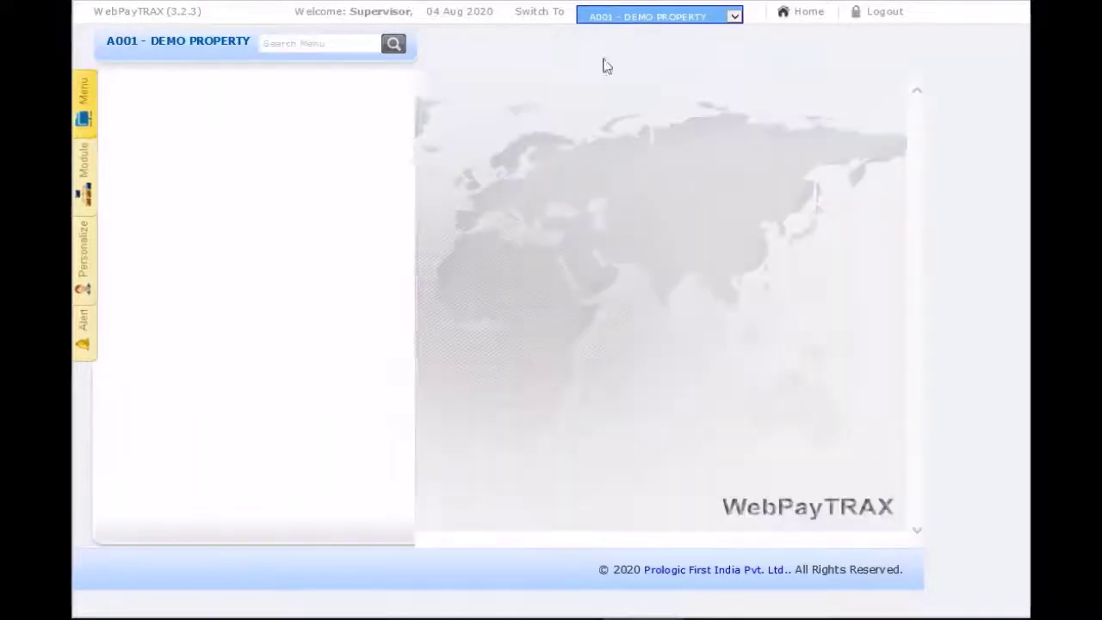
pyautogui.click(160, 128)
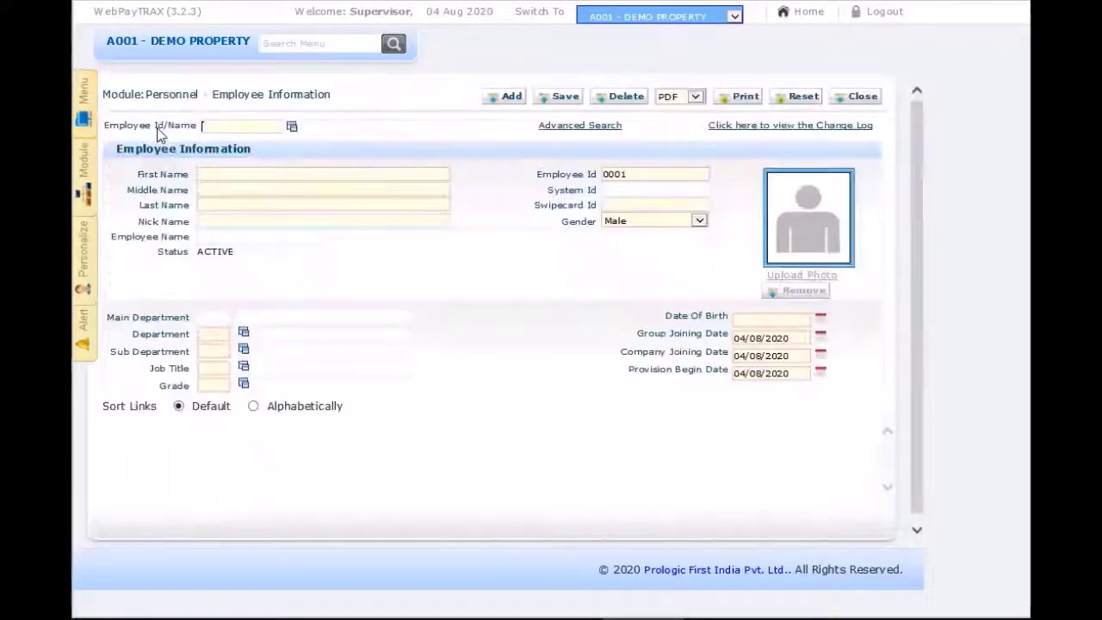